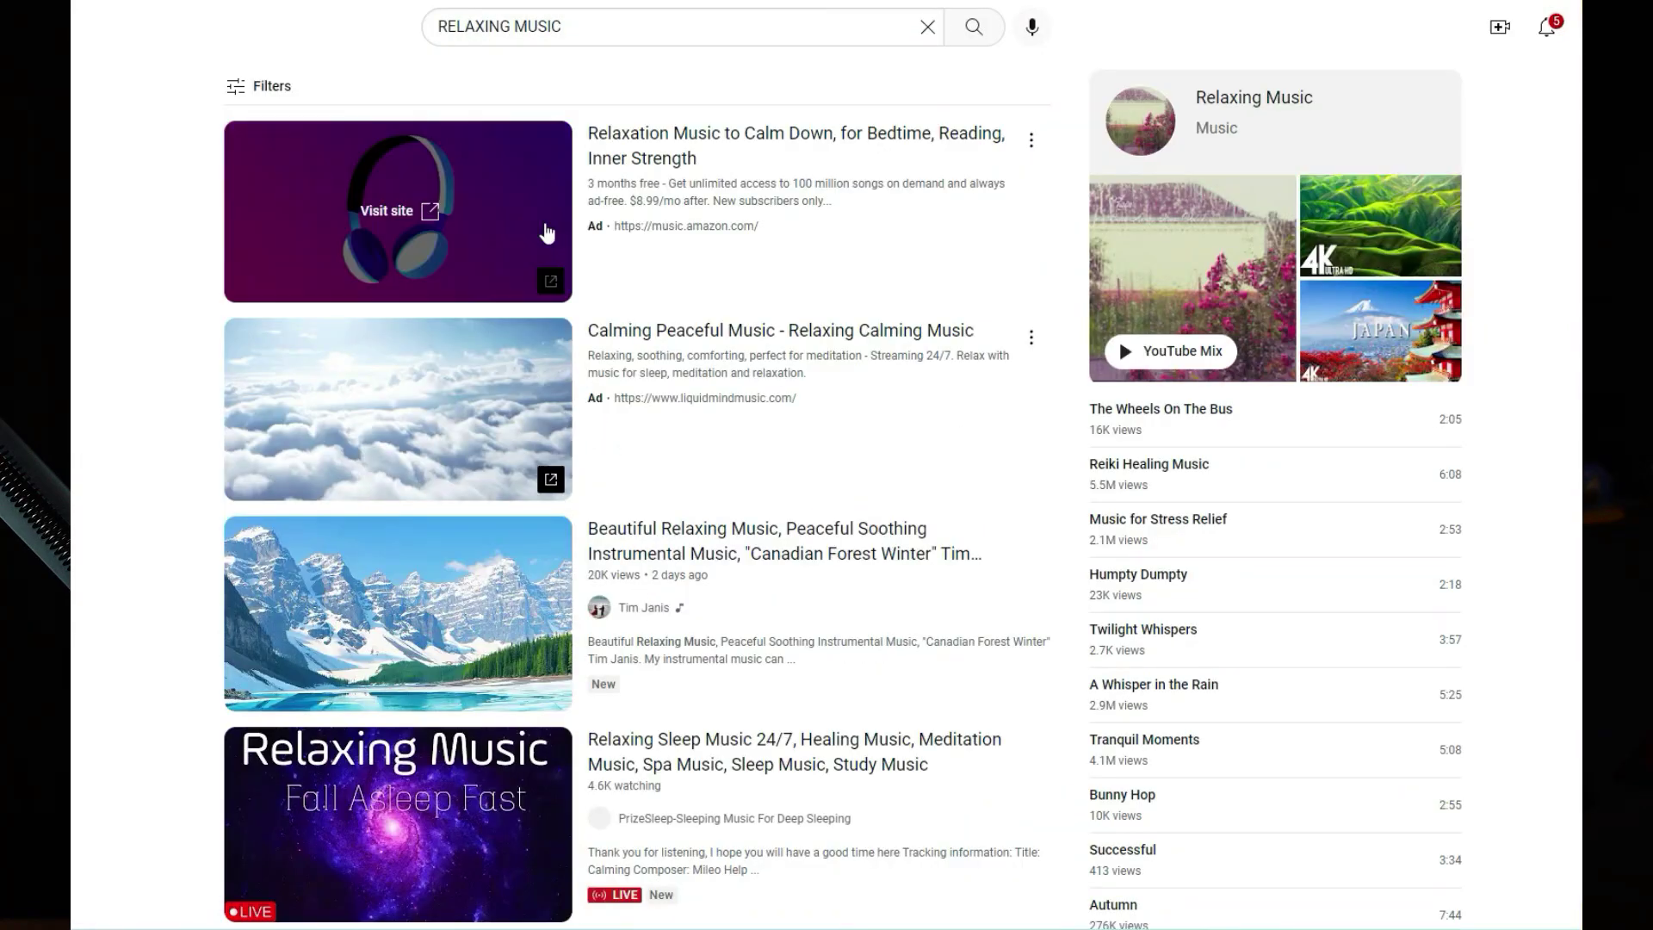
{"action": "scroll", "coordinate": [544, 232], "scroll_direction": "down", "scroll_amount": 4}
{"action": "scroll", "coordinate": [517, 388], "scroll_direction": "down", "scroll_amount": 3}
{"action": "scroll", "coordinate": [426, 555], "scroll_direction": "down", "scroll_amount": 3}
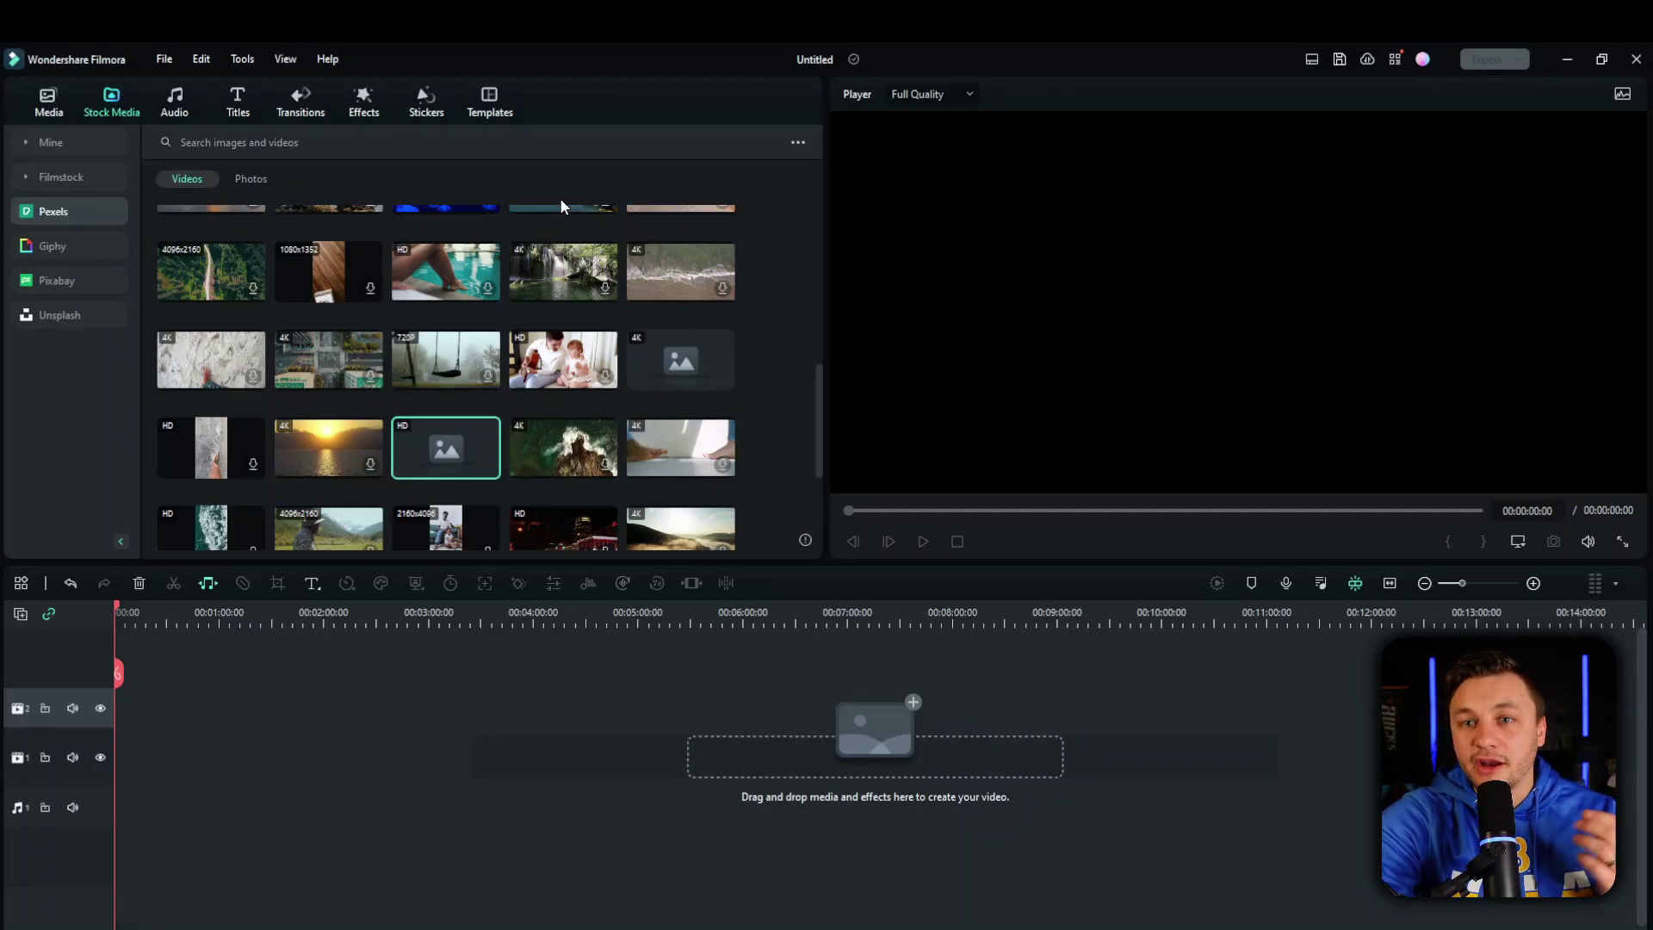
- Place the Trending 'Dancing Trees' music on the audio track and preview it
{"action": "left_click", "coordinate": [168, 108]}
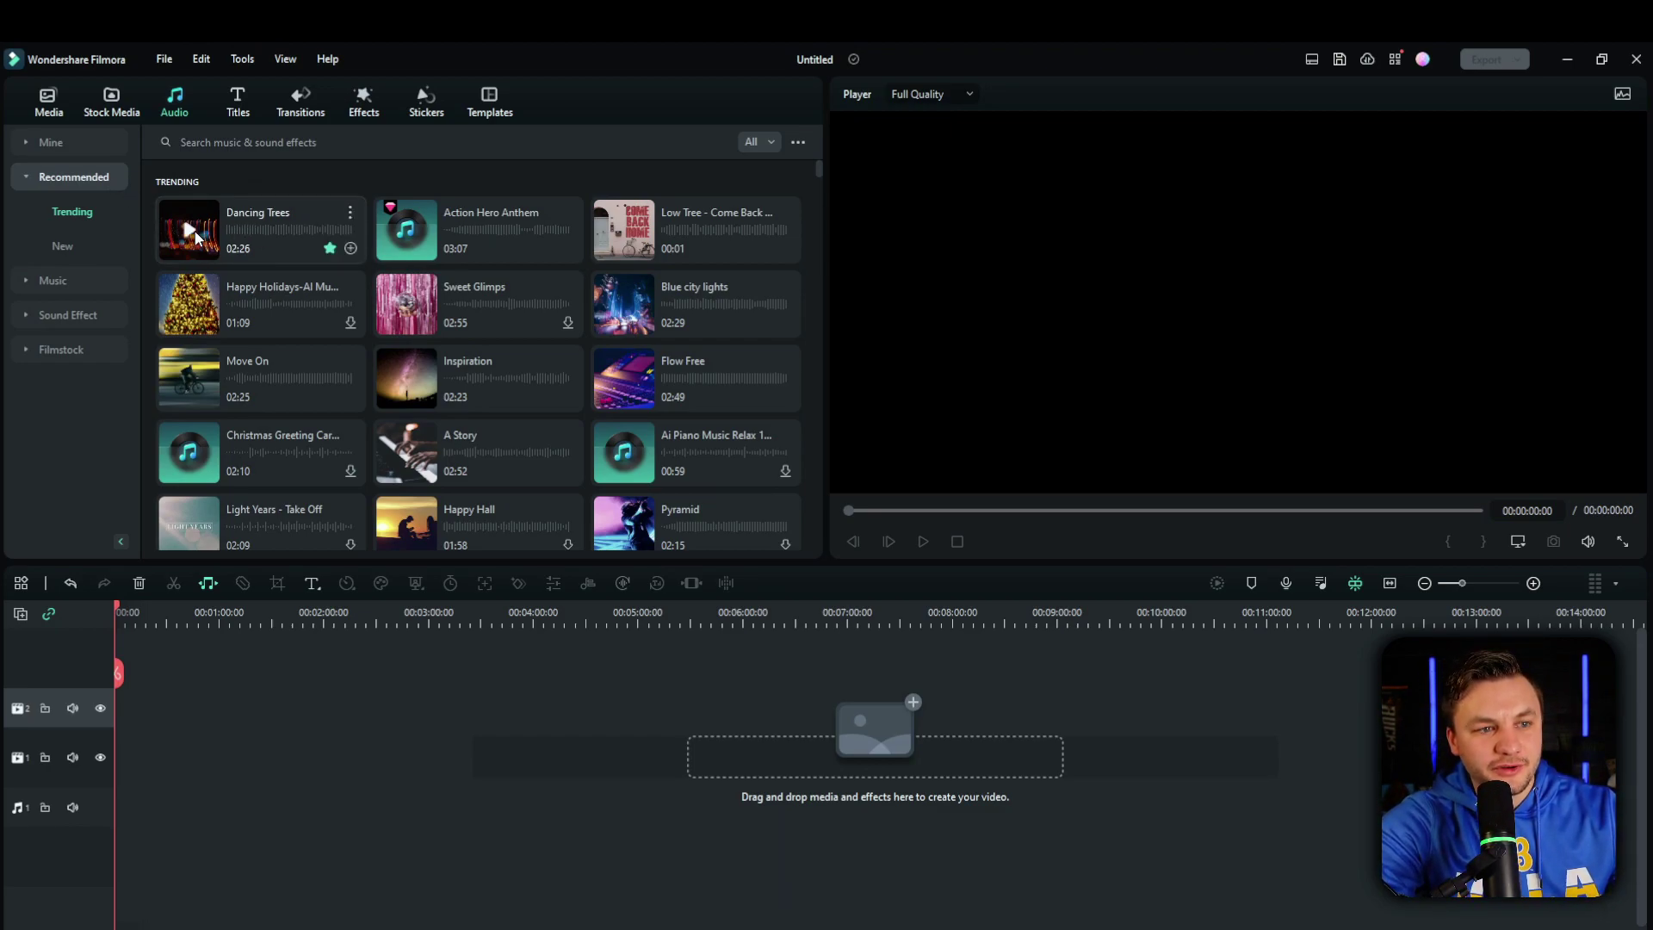
{"action": "left_click_drag", "start_coordinate": [194, 232], "coordinate": [106, 837]}
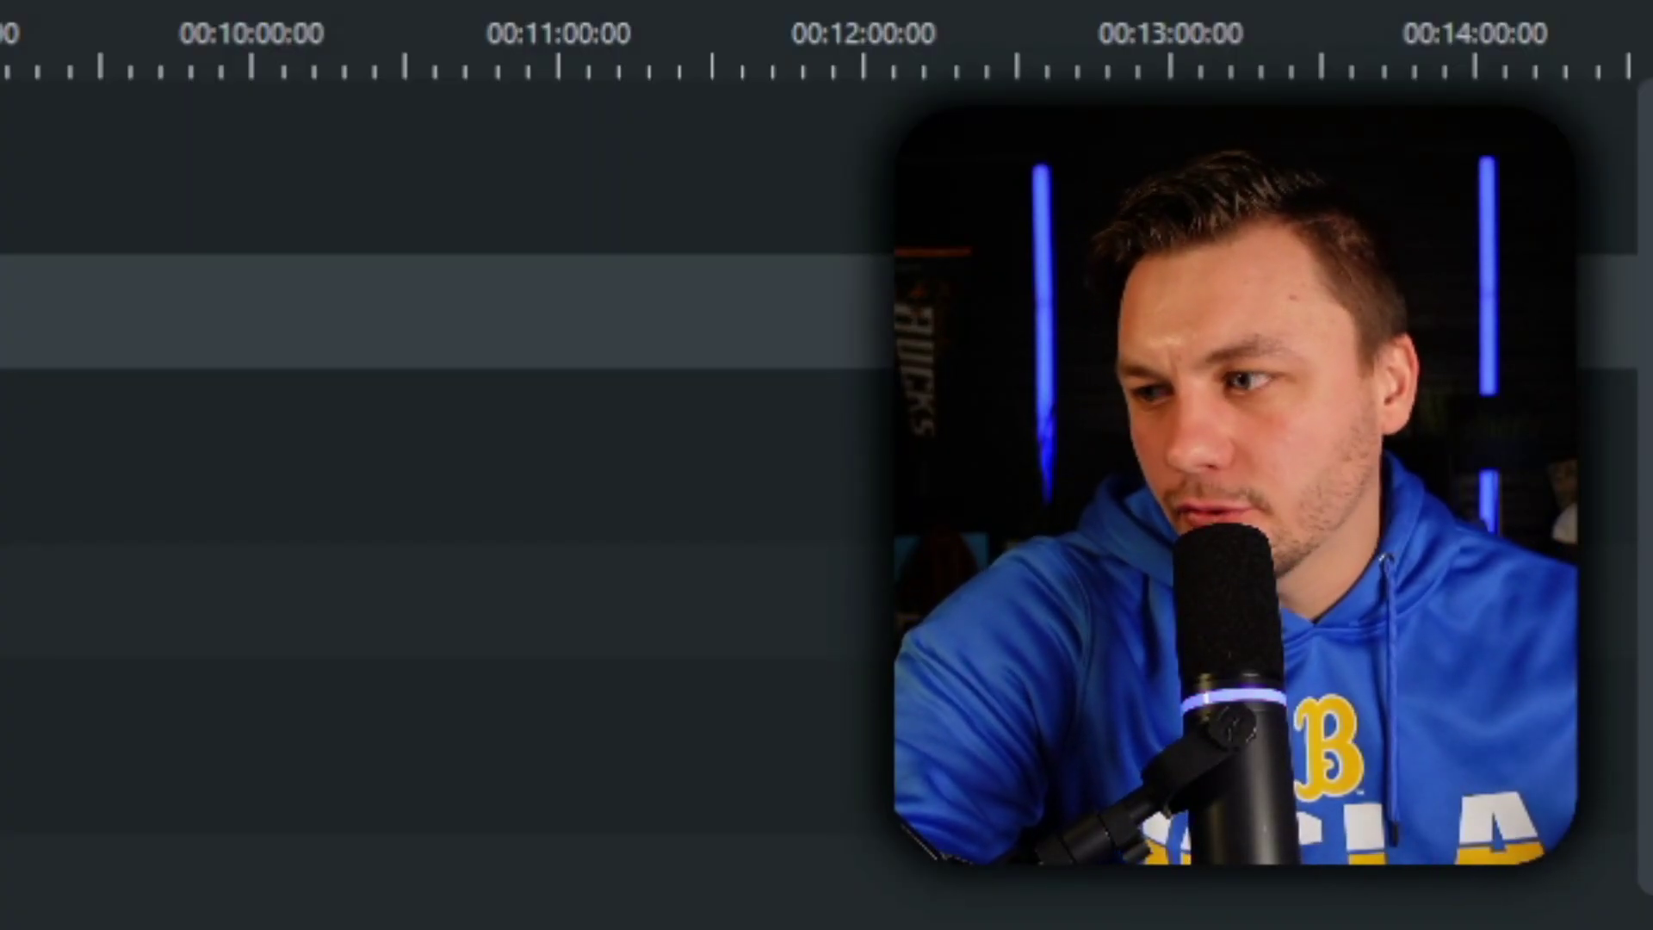
{"action": "left_click", "coordinate": [924, 541]}
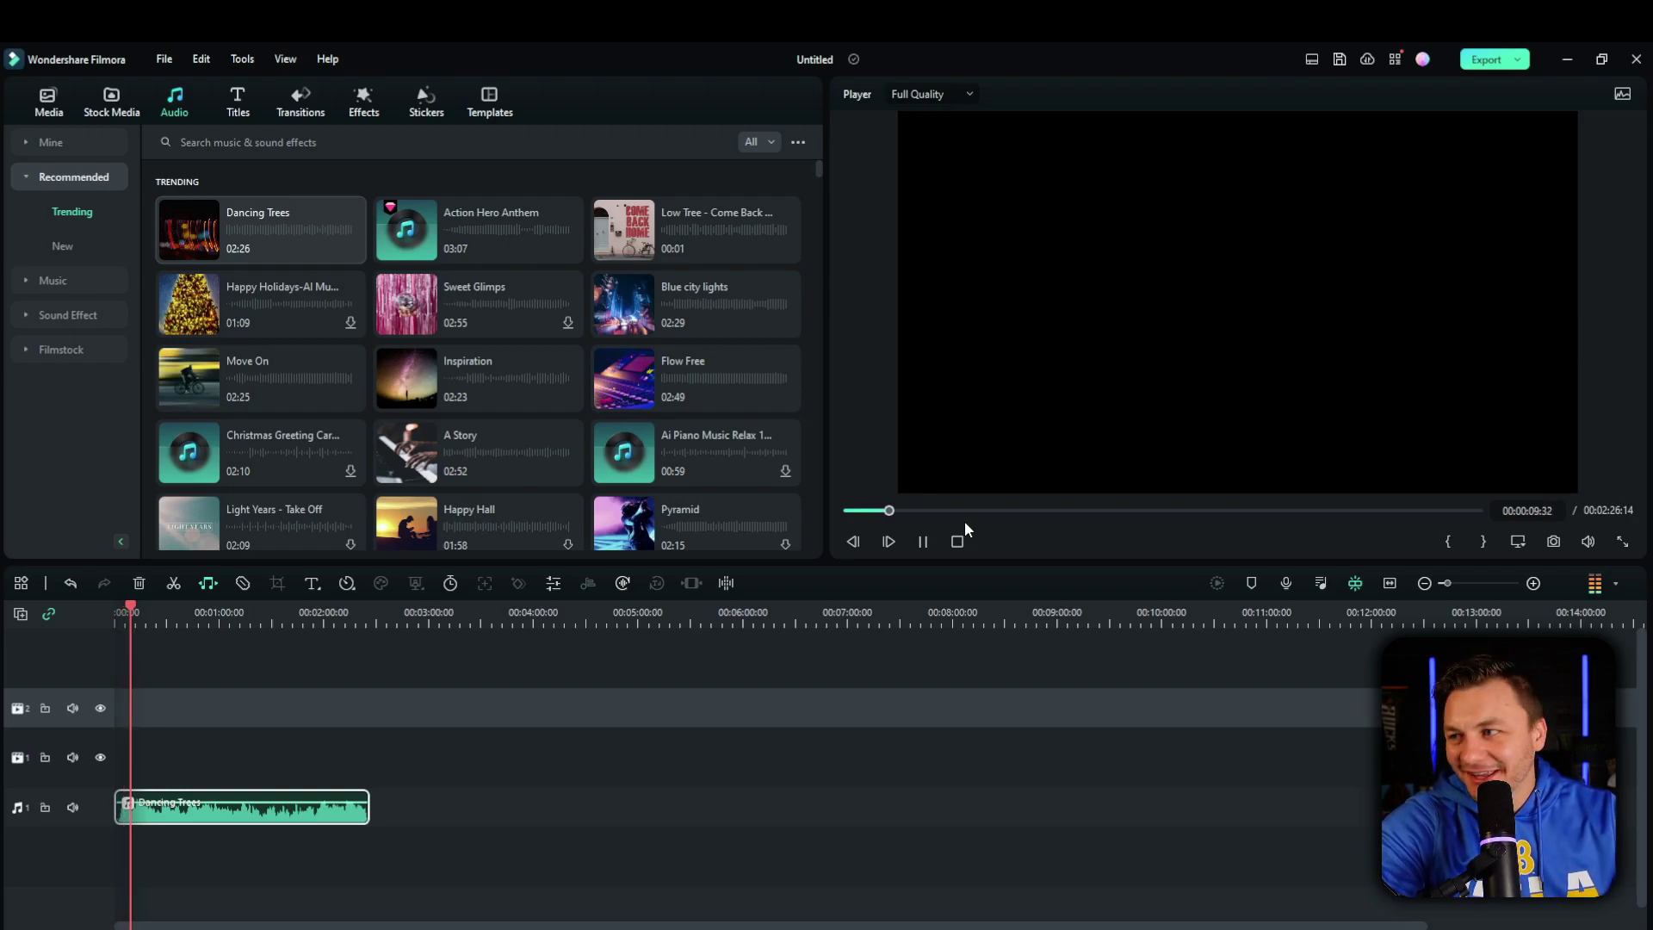
{"action": "left_click", "coordinate": [919, 546]}
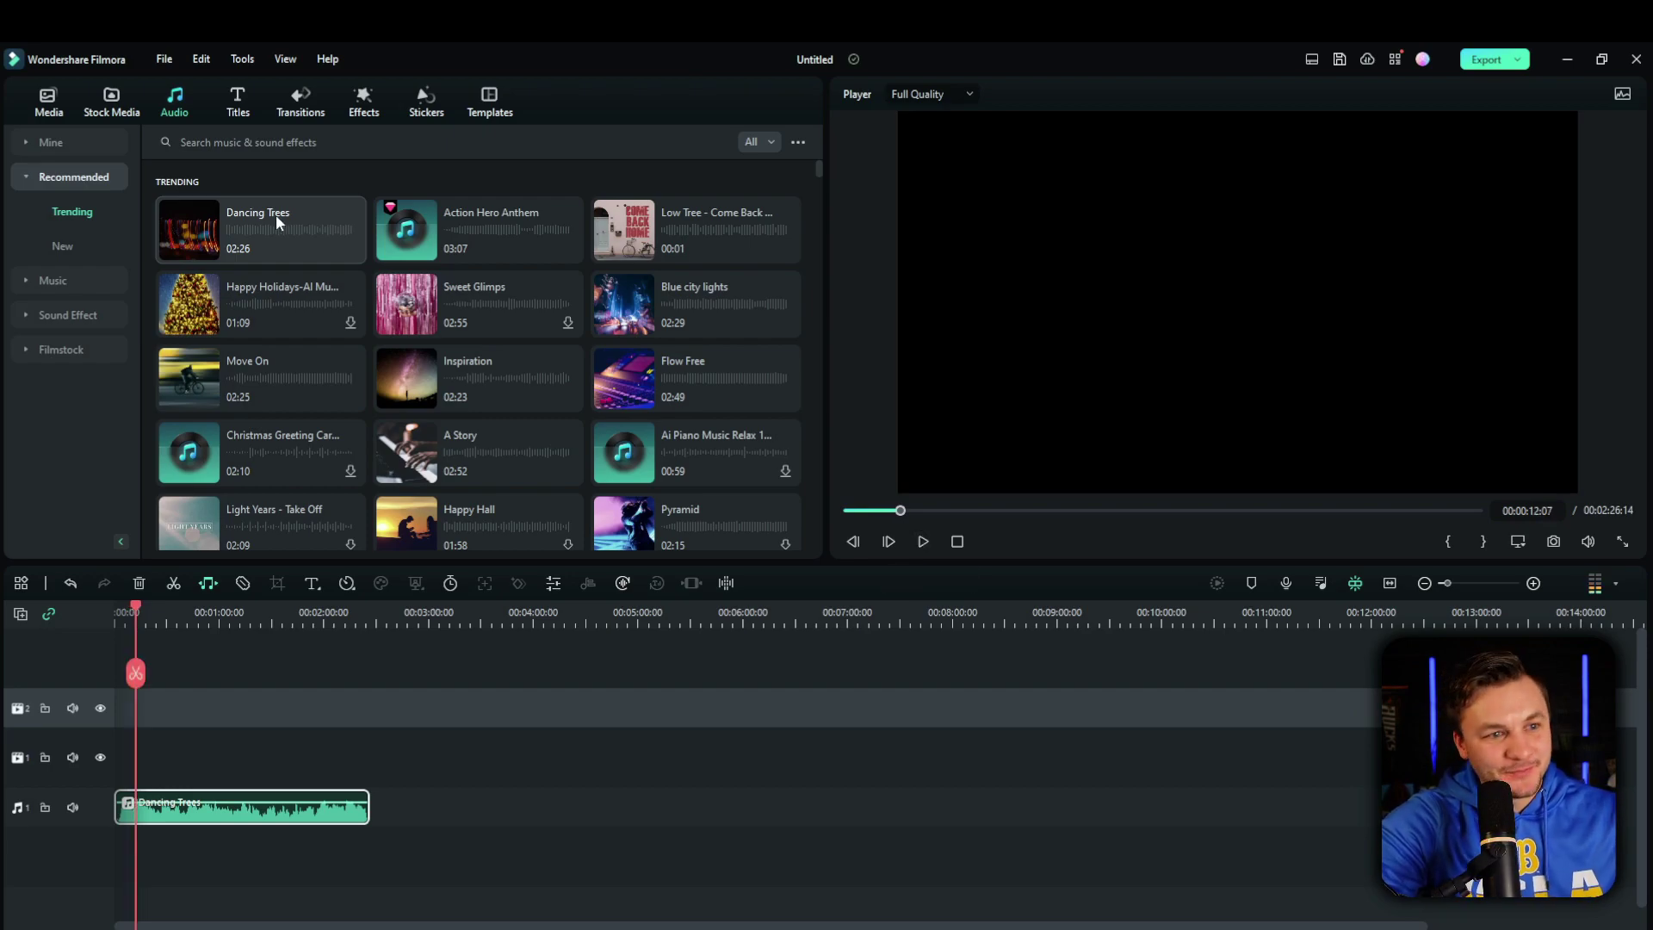
- Put the Pexels sunset clip first on video track 1 and preview it from the start
{"action": "left_click", "coordinate": [111, 102]}
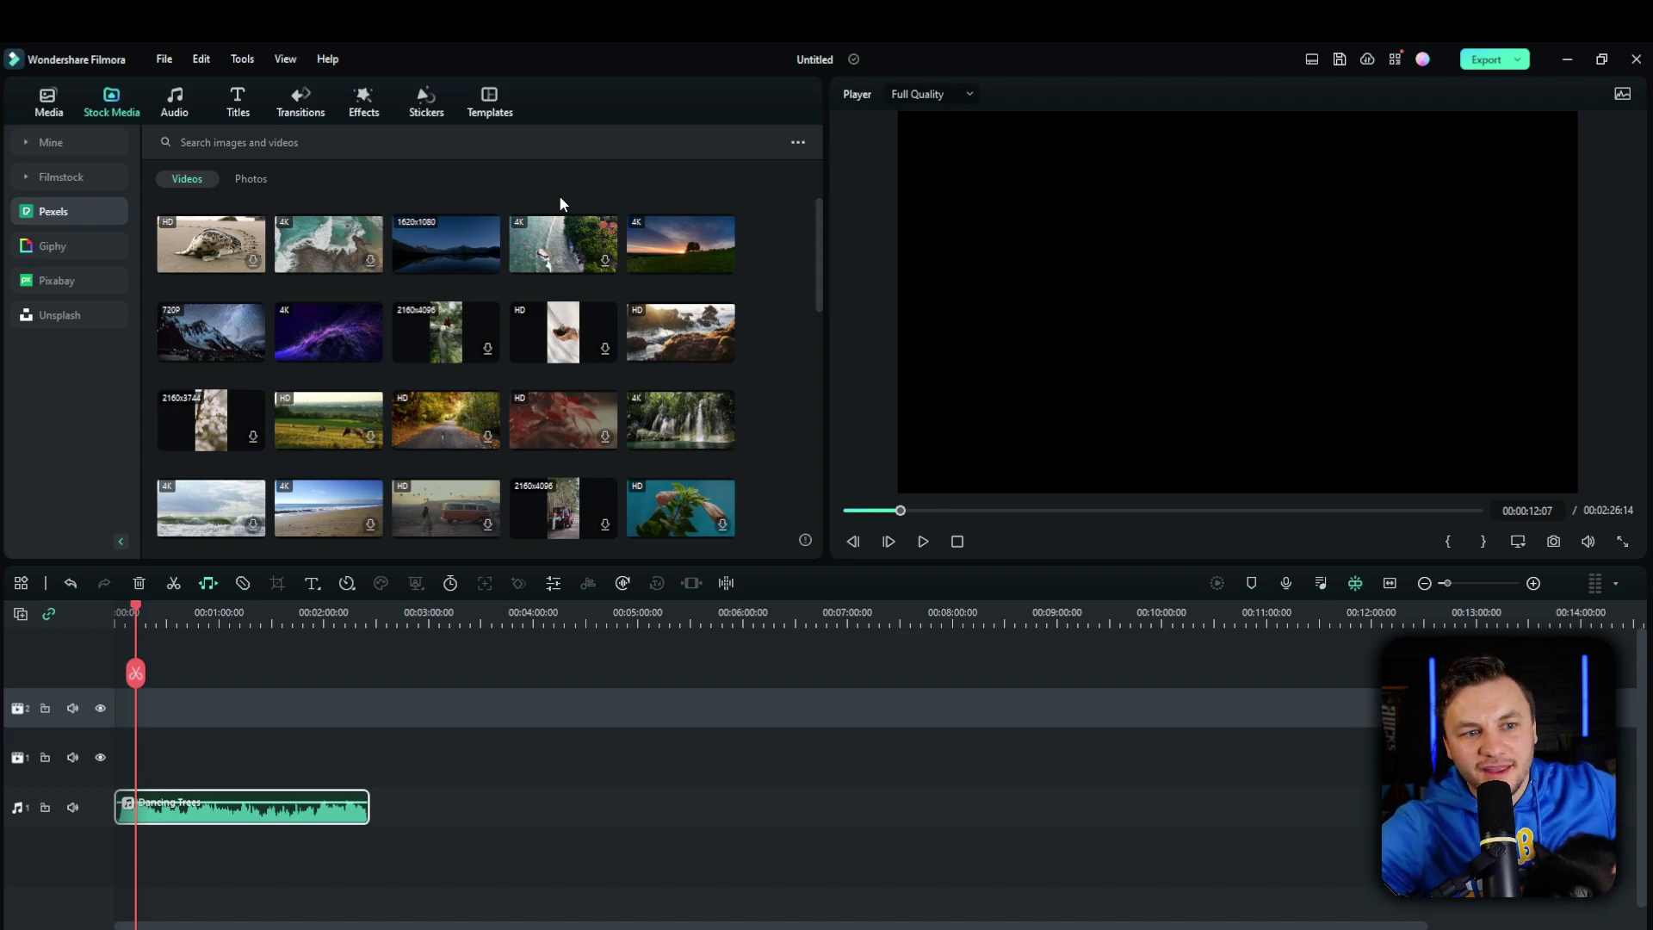
{"action": "mouse_move", "coordinate": [681, 243]}
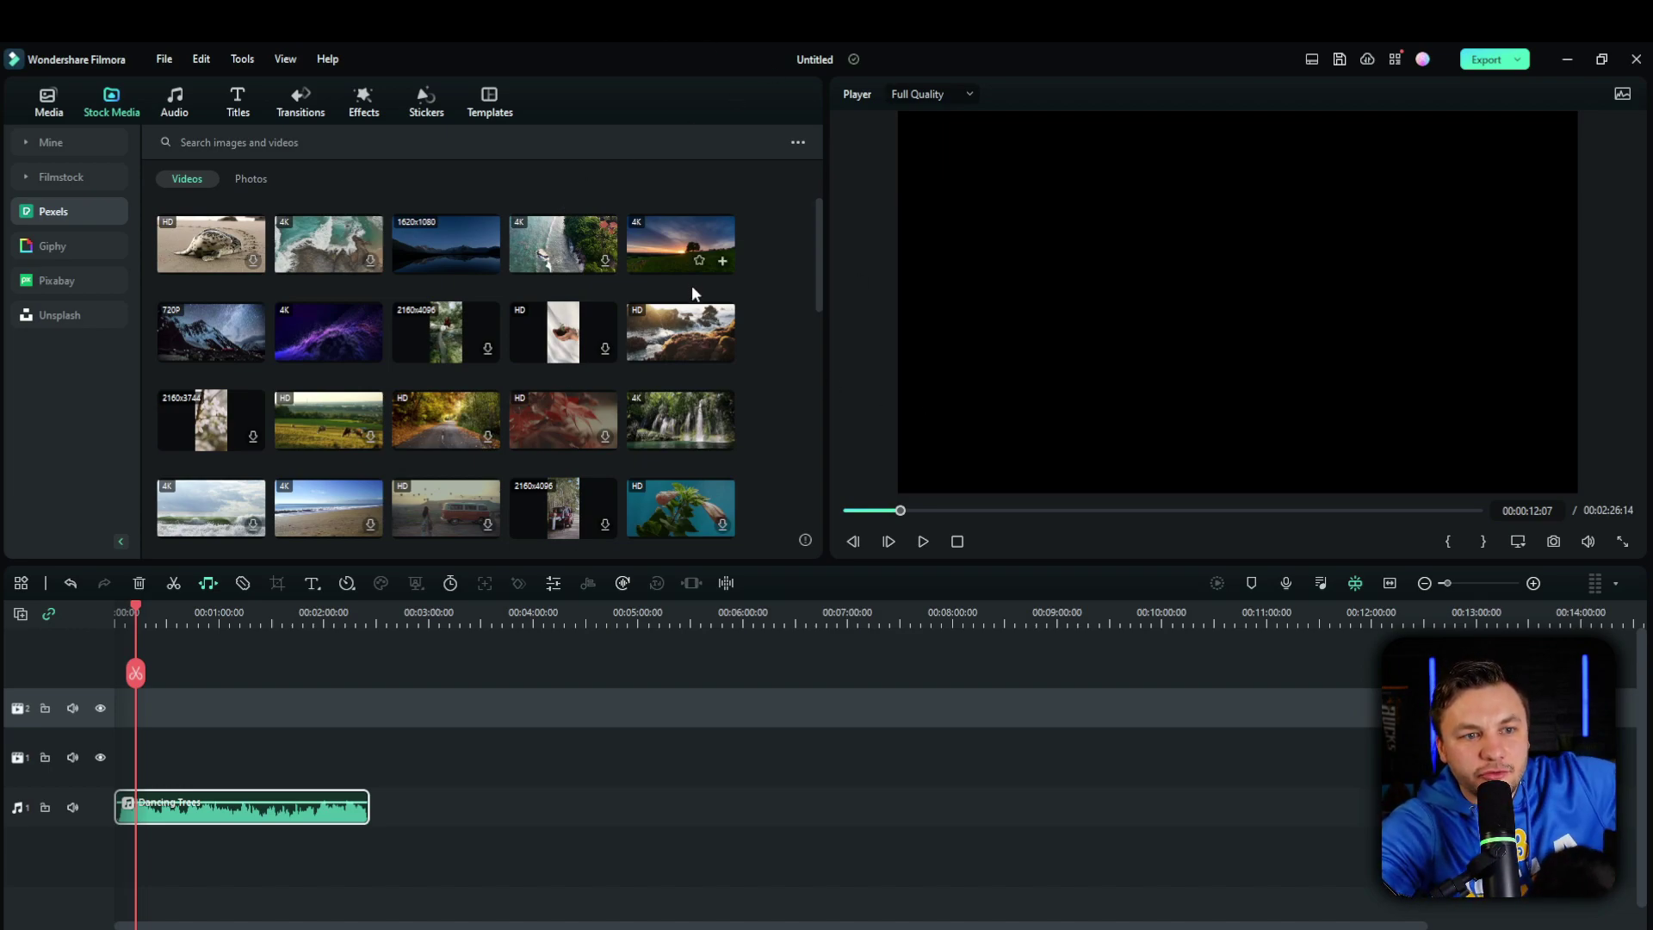
{"action": "left_click_drag", "start_coordinate": [676, 257], "coordinate": [58, 773]}
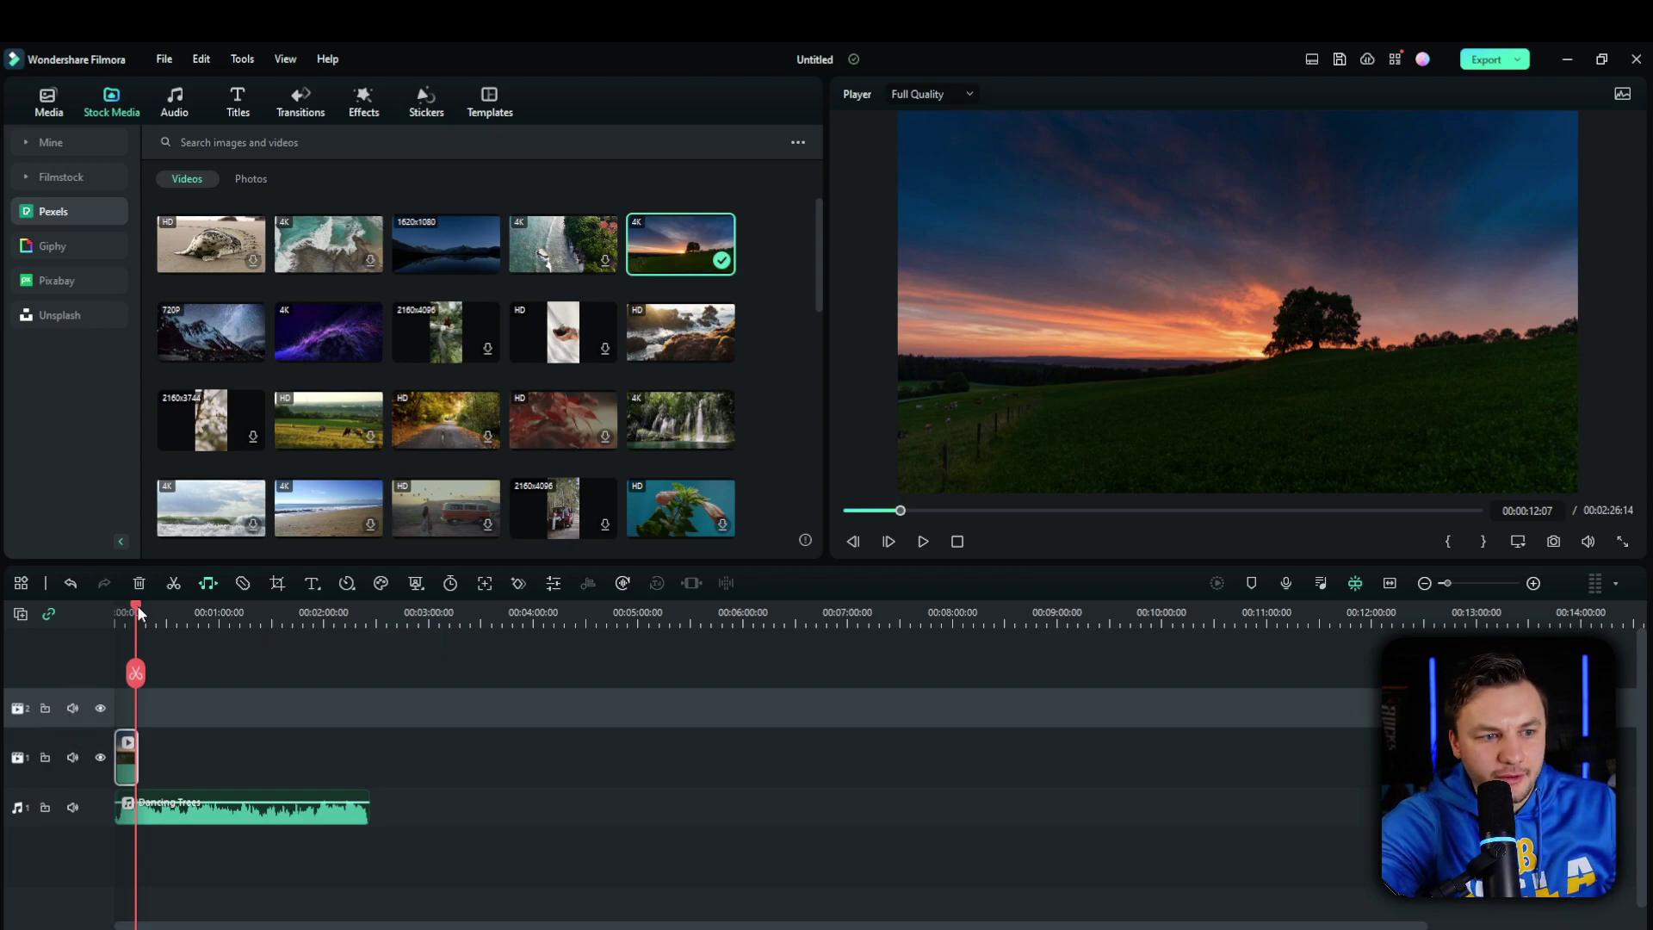
{"action": "left_click", "coordinate": [101, 619]}
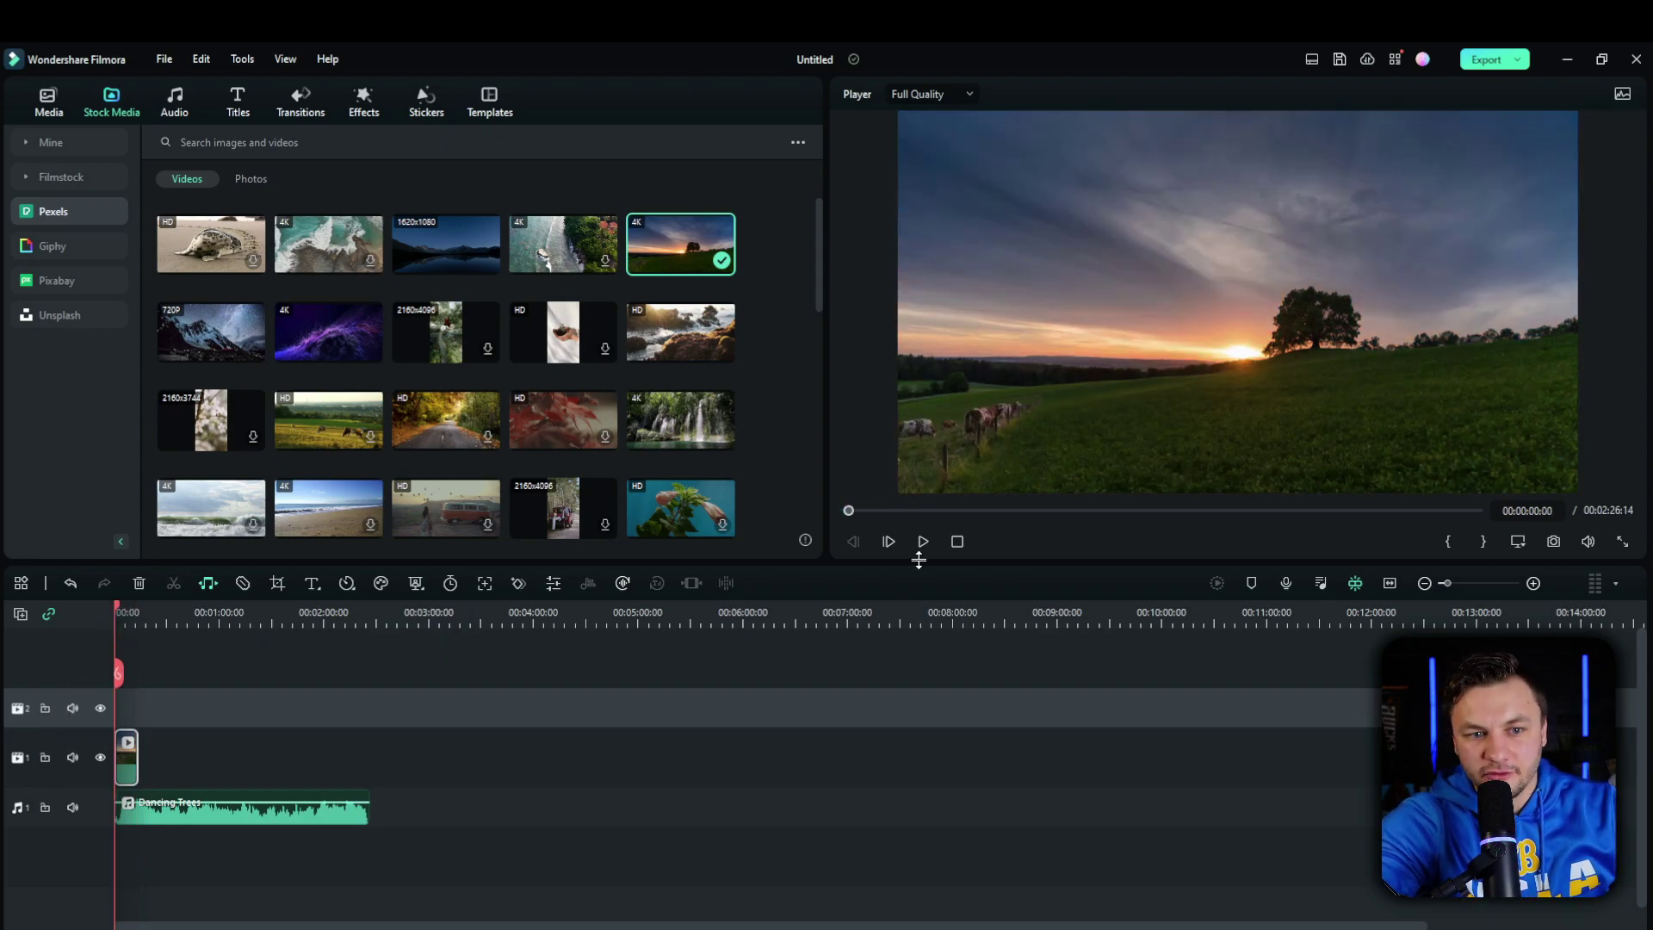
{"action": "left_click", "coordinate": [922, 541]}
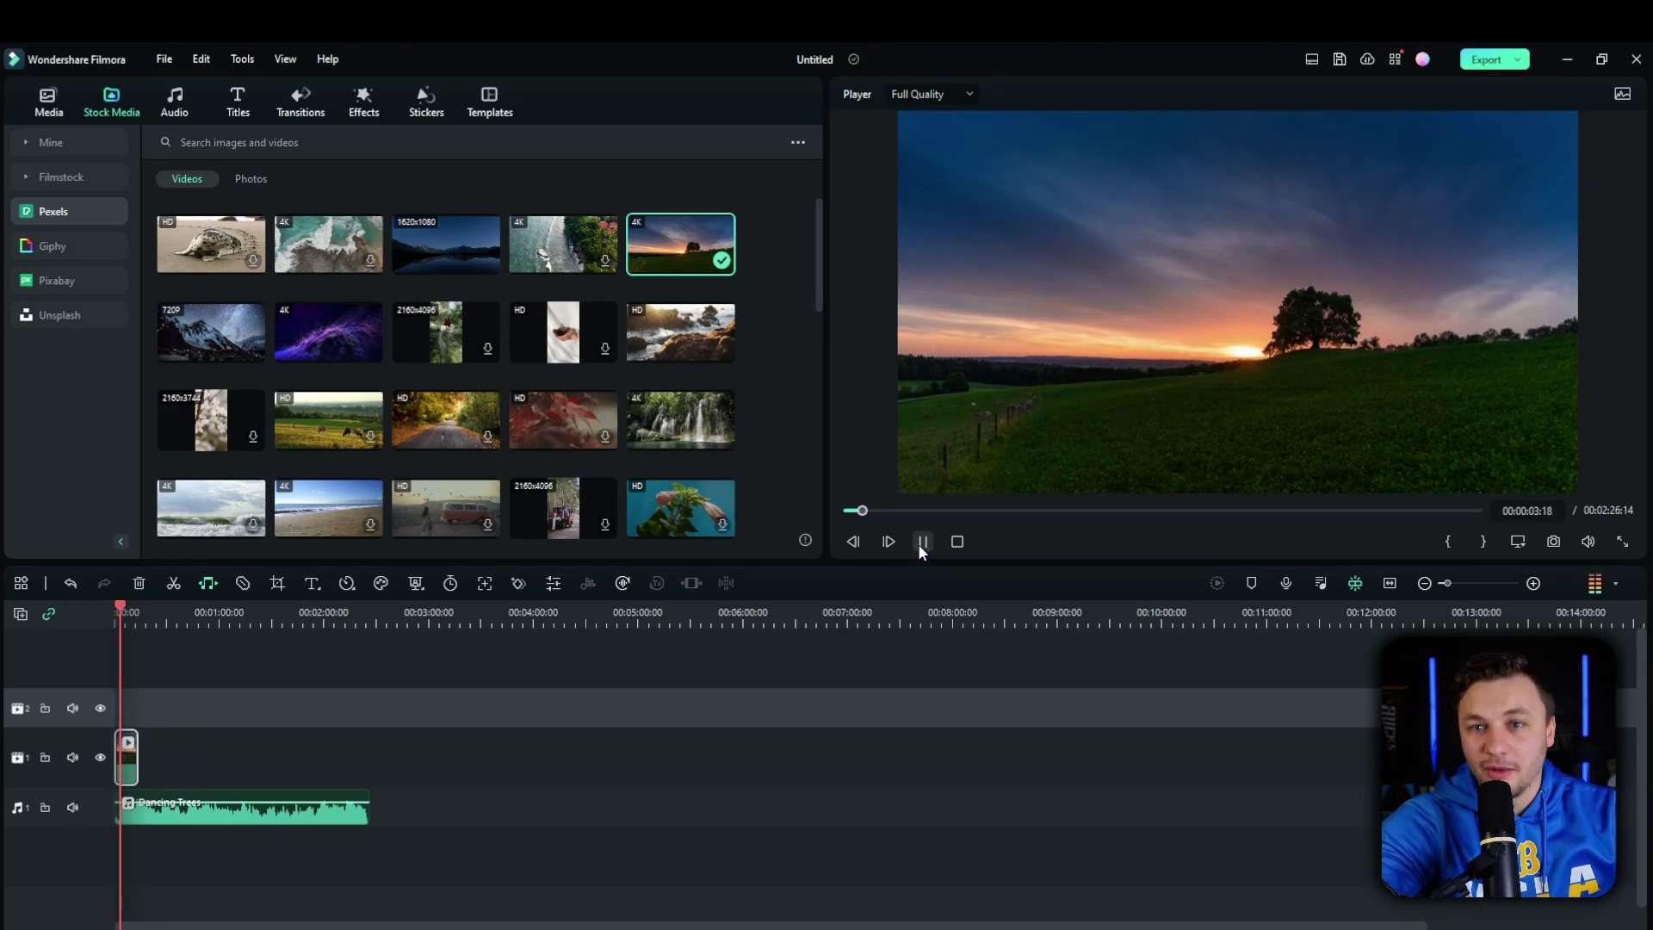
{"action": "left_click", "coordinate": [923, 541]}
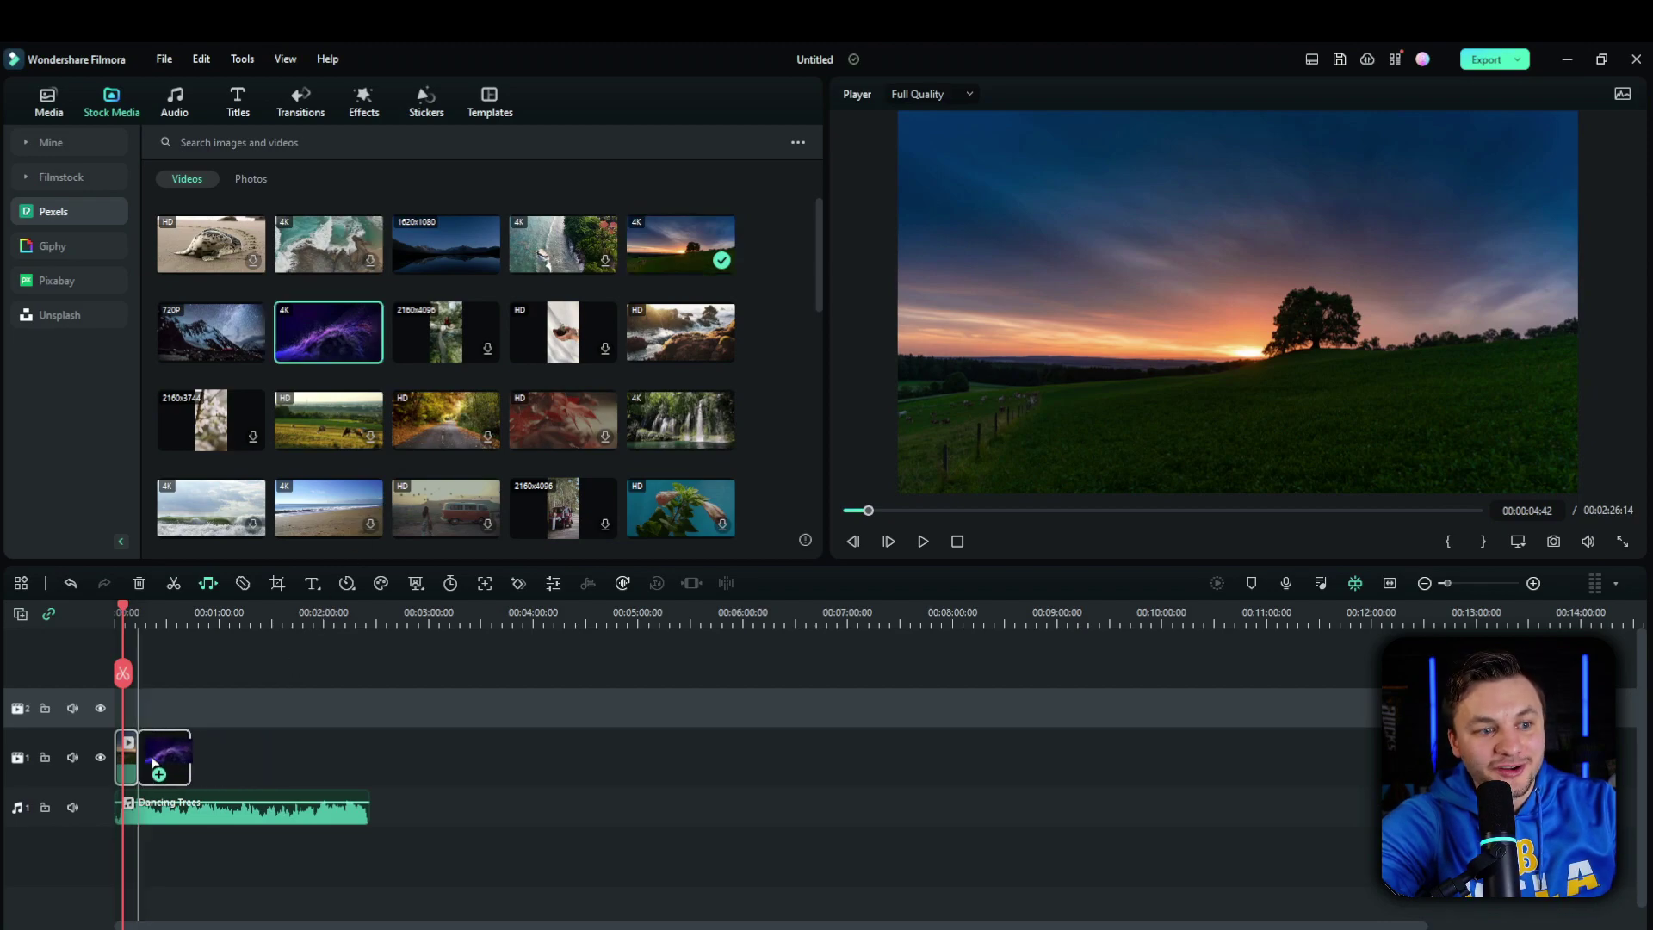
- Append purple particles, waterfall, forest road, aerial beach and a closing sunset clip
{"action": "left_click_drag", "start_coordinate": [336, 325], "coordinate": [162, 758]}
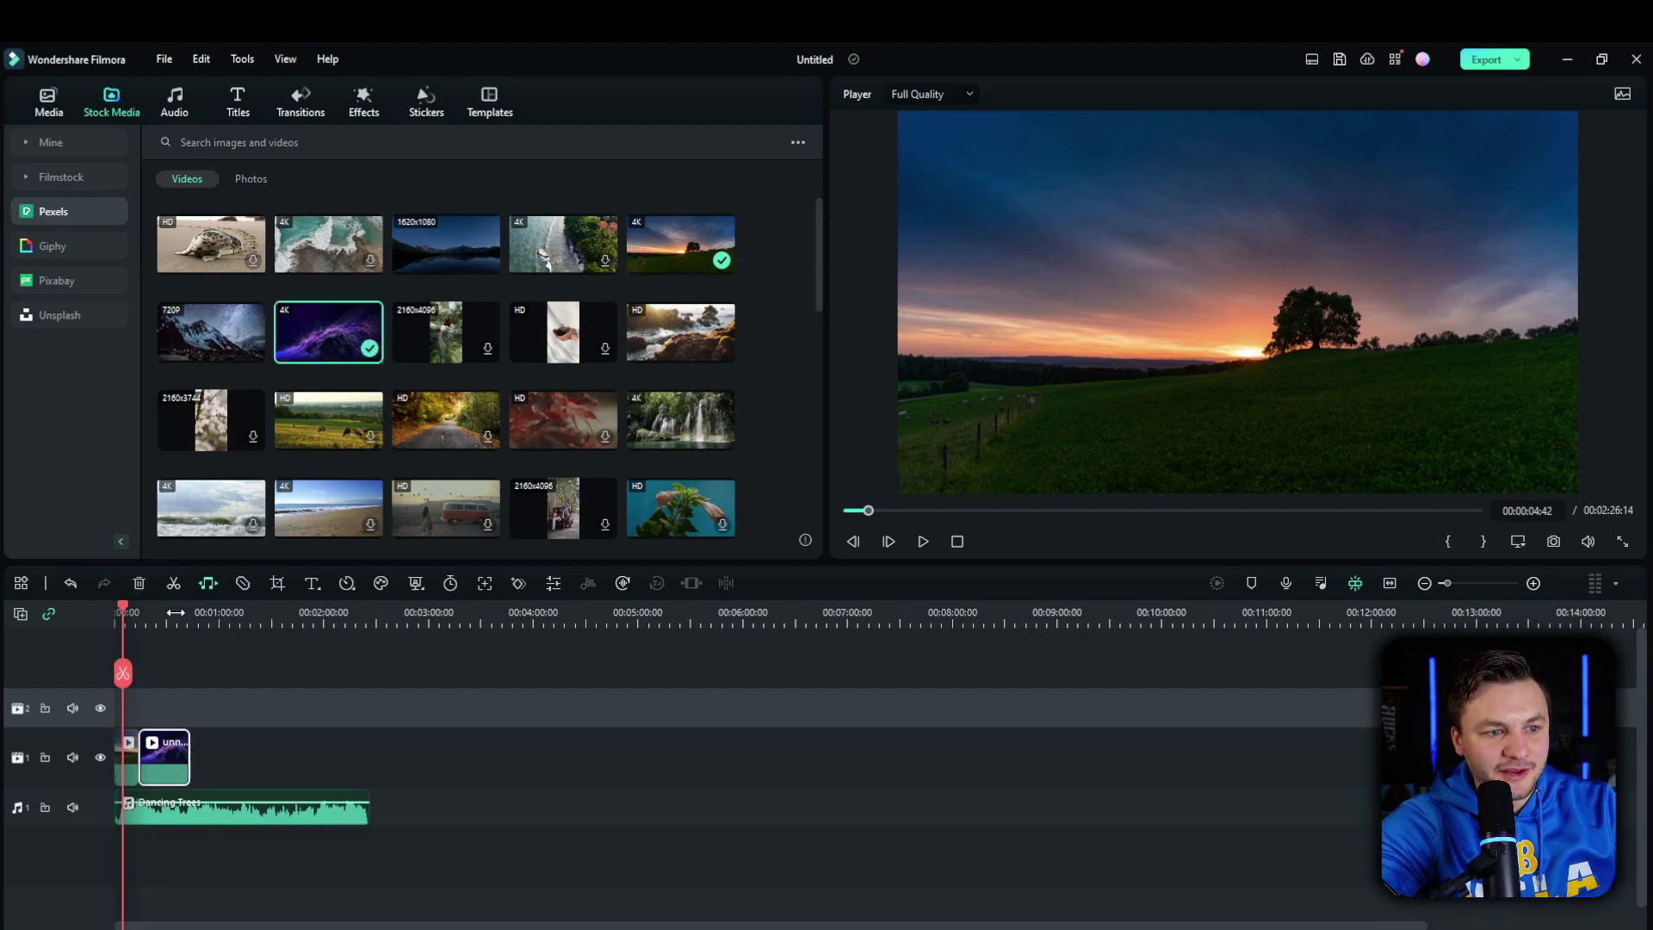
{"action": "left_click", "coordinate": [177, 612]}
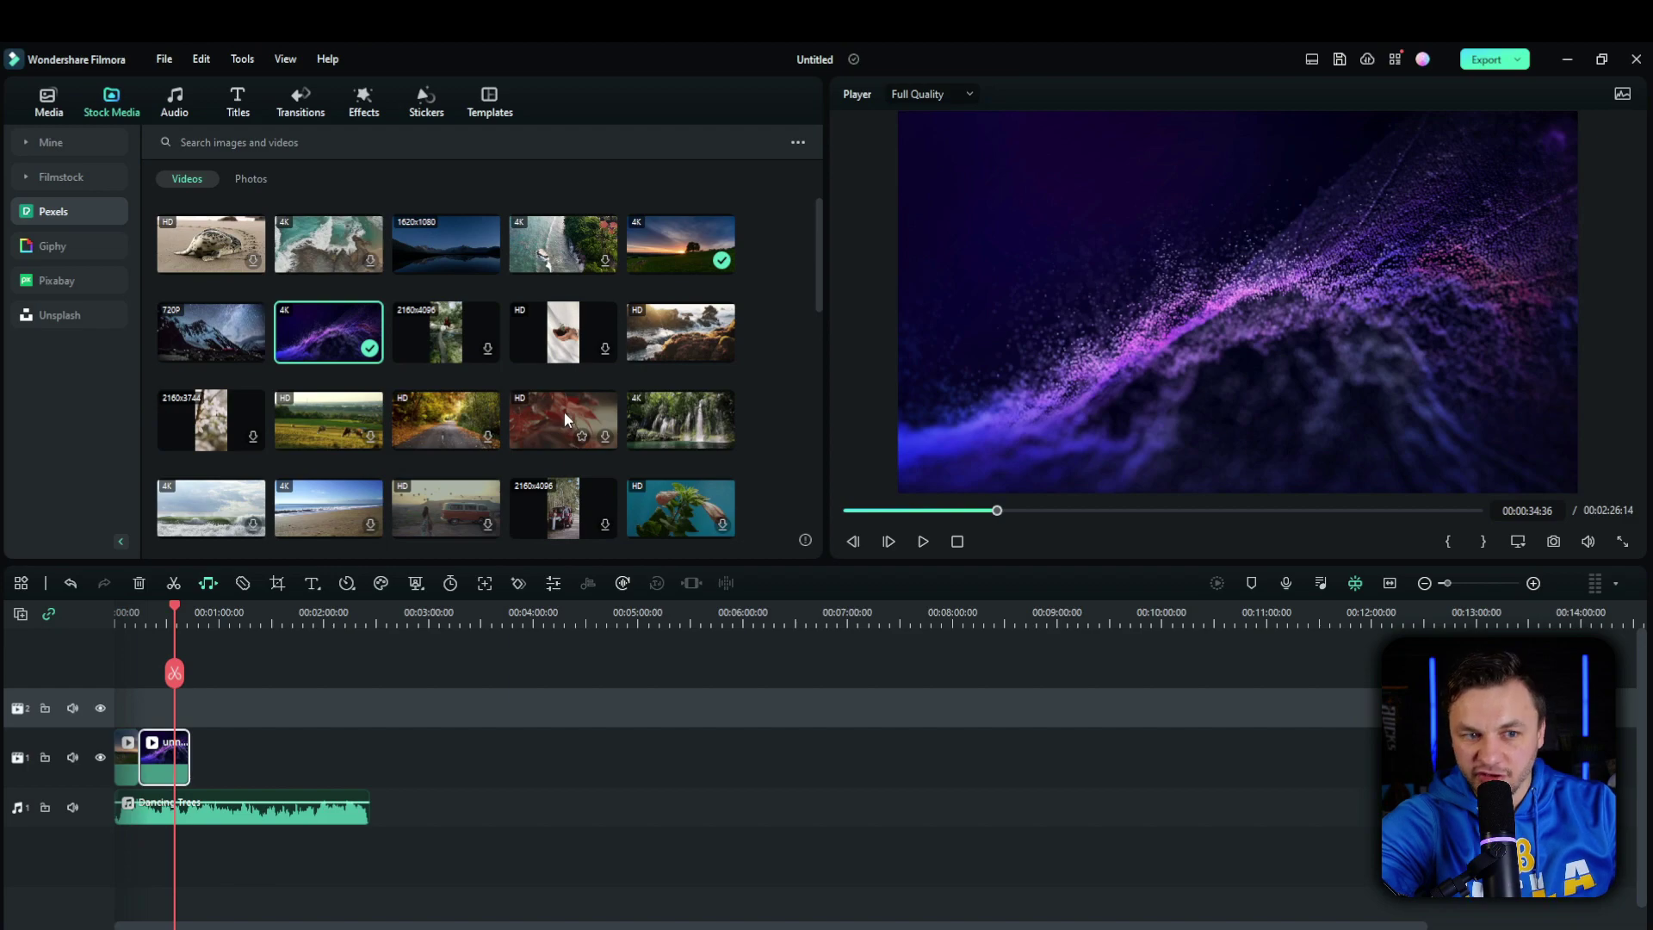
{"action": "left_click_drag", "start_coordinate": [681, 419], "coordinate": [211, 760]}
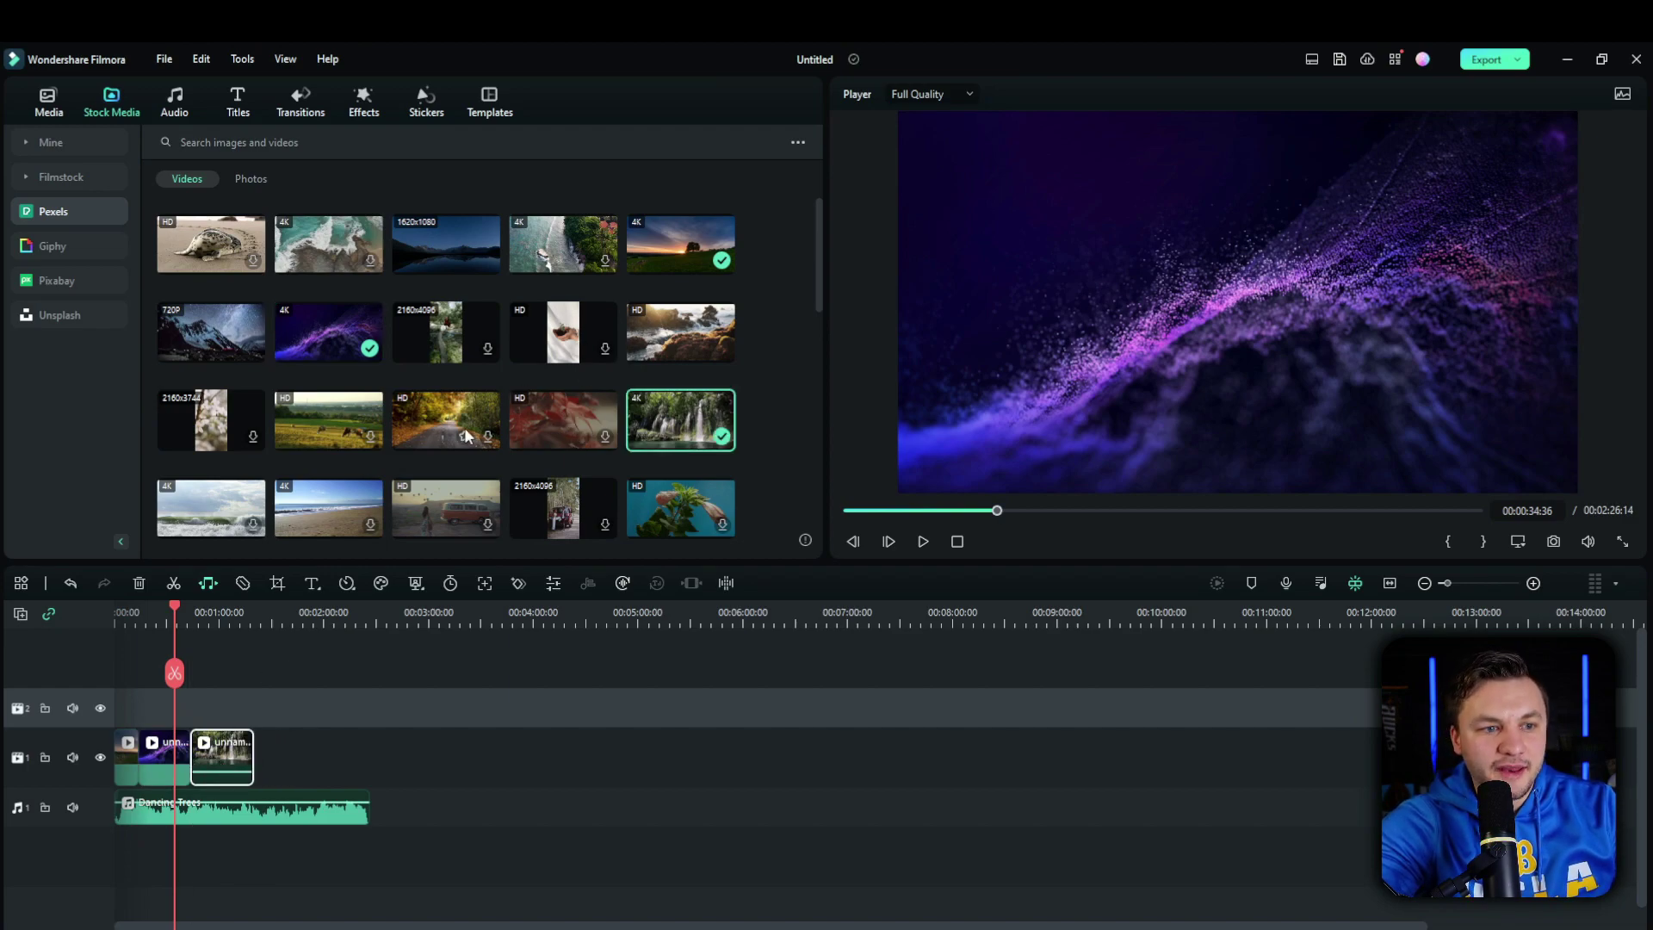
{"action": "left_click_drag", "start_coordinate": [468, 436], "coordinate": [278, 772]}
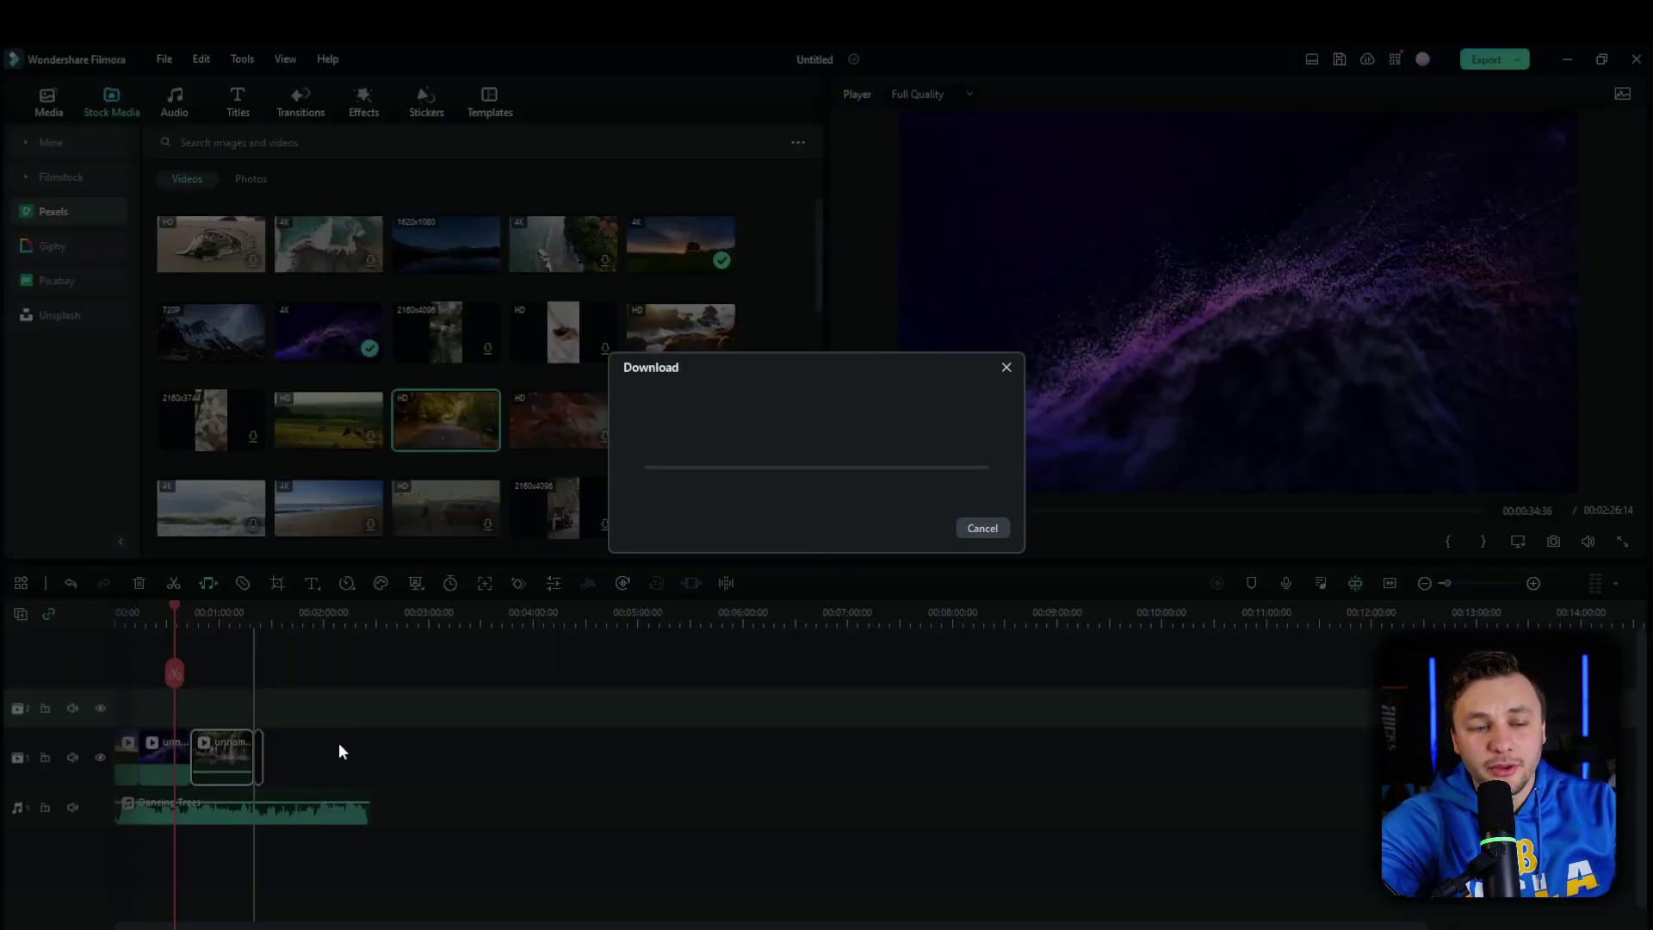
{"action": "scroll", "coordinate": [436, 495], "scroll_direction": "down", "scroll_amount": 2}
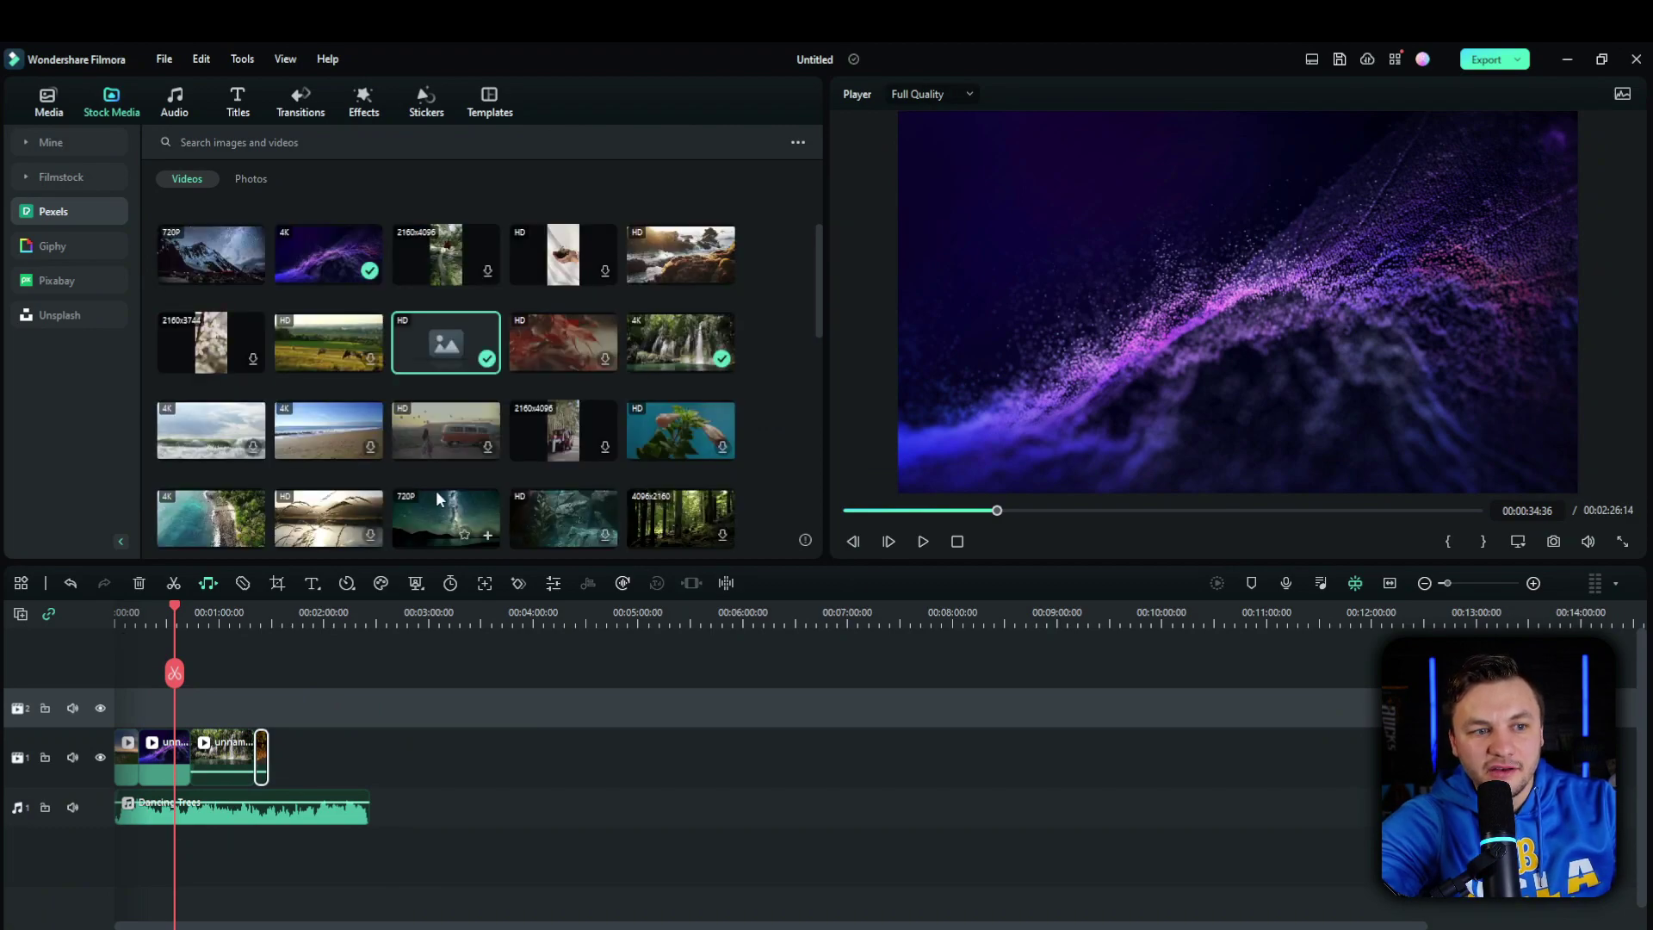
{"action": "scroll", "coordinate": [436, 490], "scroll_direction": "down", "scroll_amount": 2}
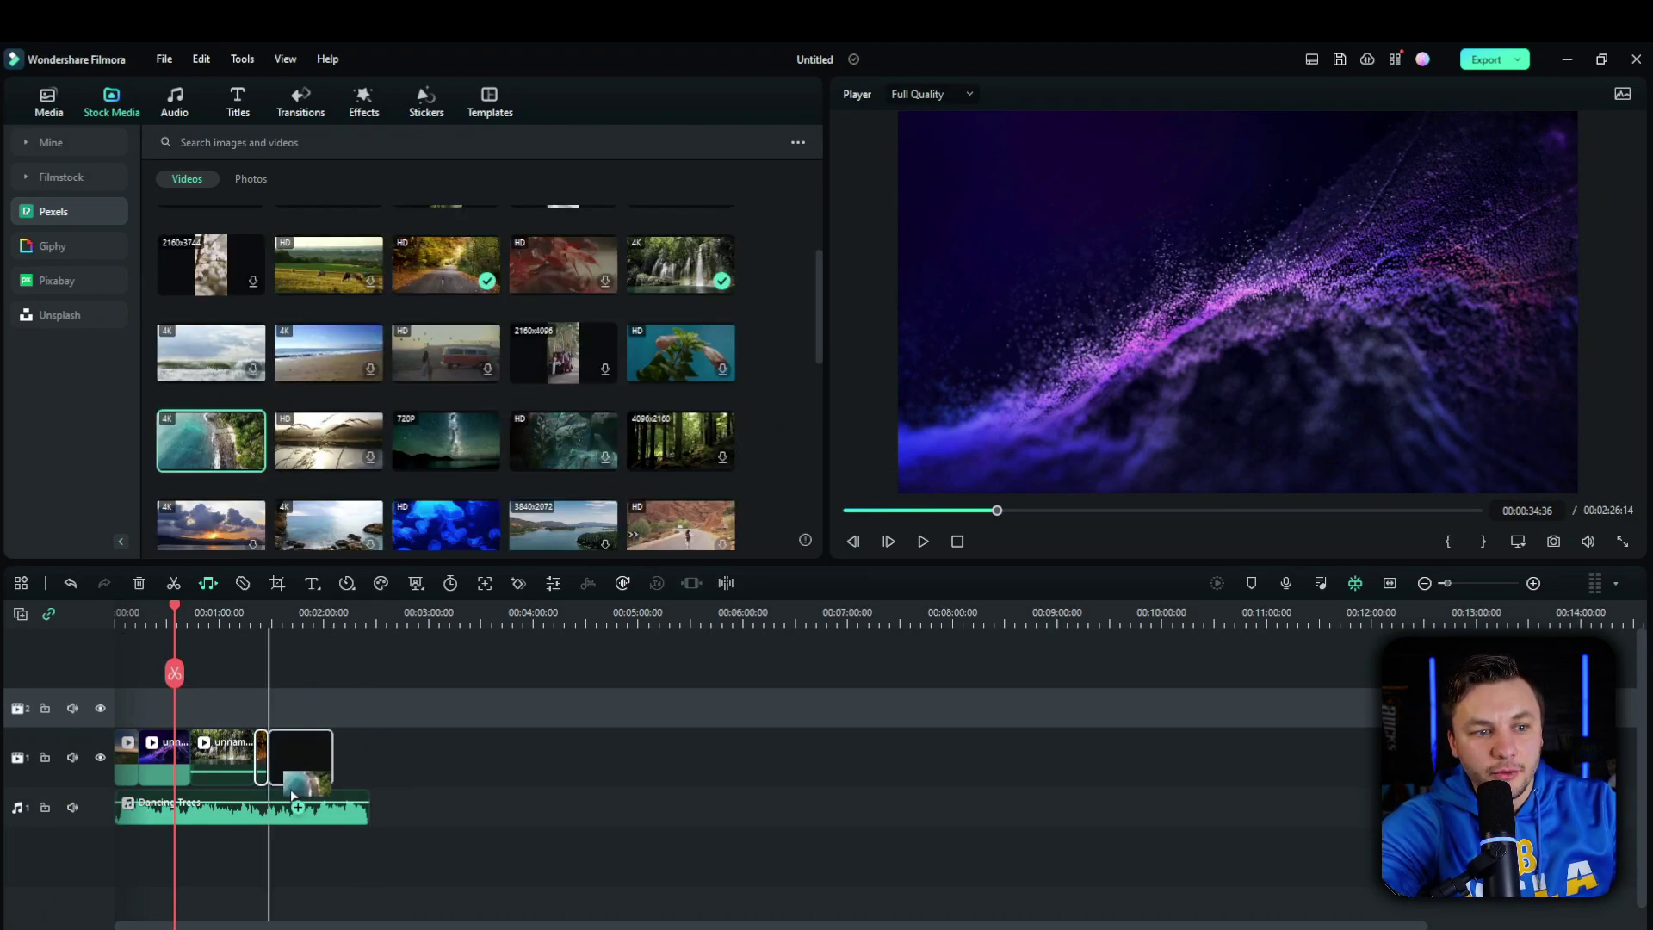
{"action": "left_click_drag", "start_coordinate": [210, 441], "coordinate": [300, 756]}
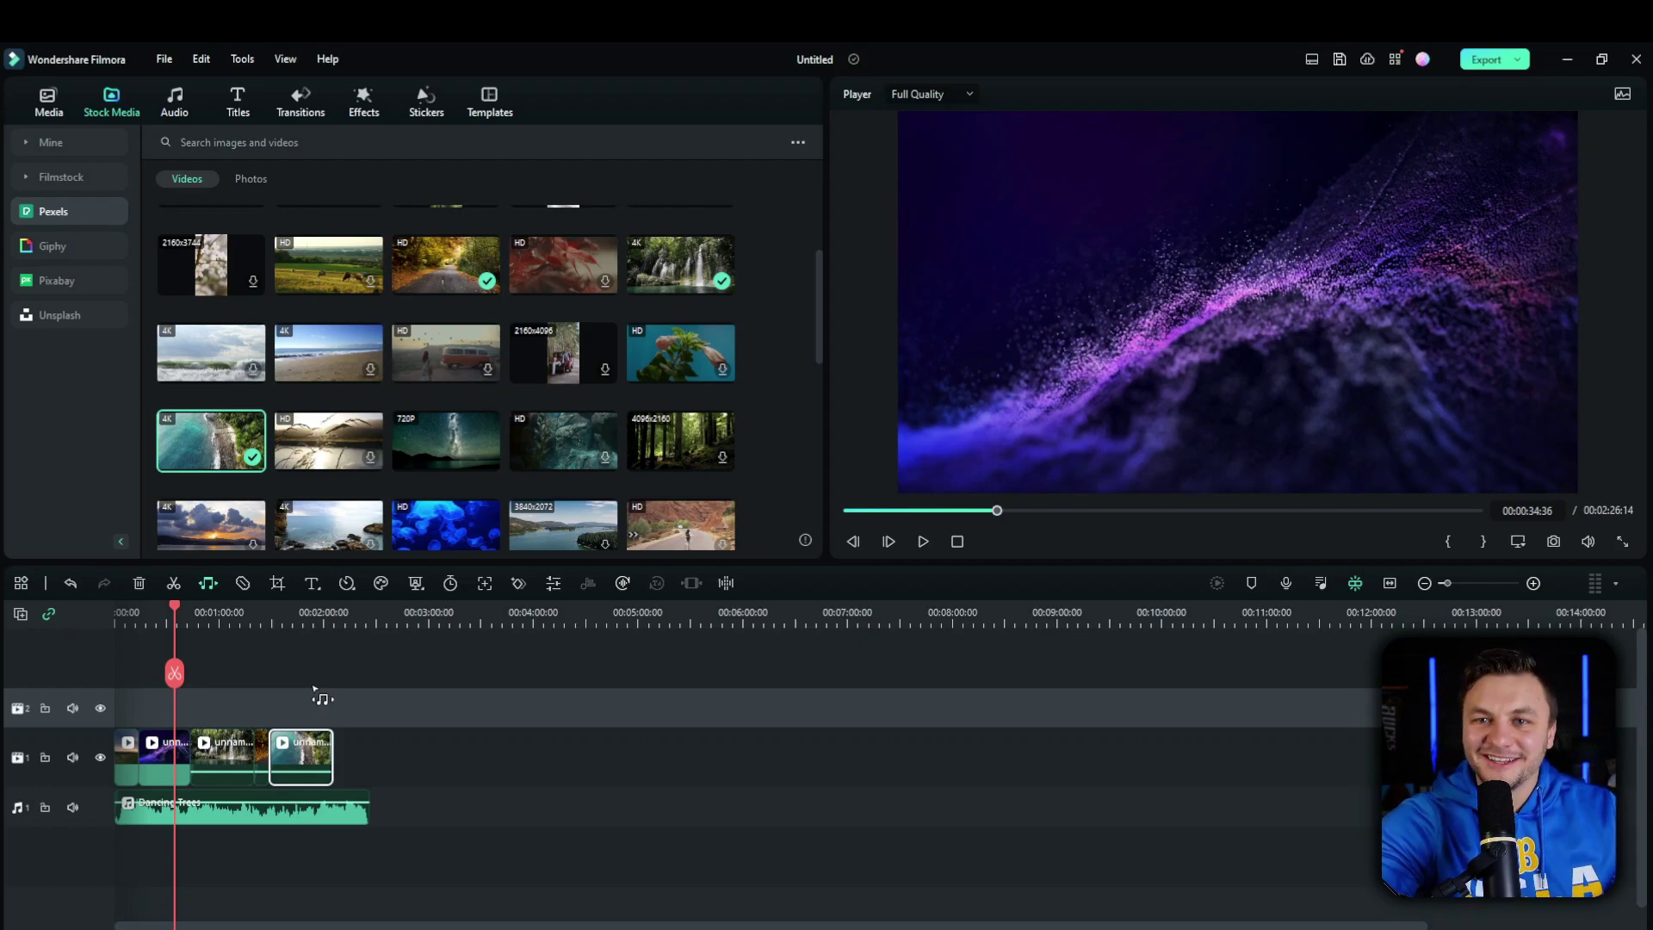
{"action": "left_click", "coordinate": [481, 442]}
{"action": "scroll", "coordinate": [510, 469], "scroll_direction": "down", "scroll_amount": 1}
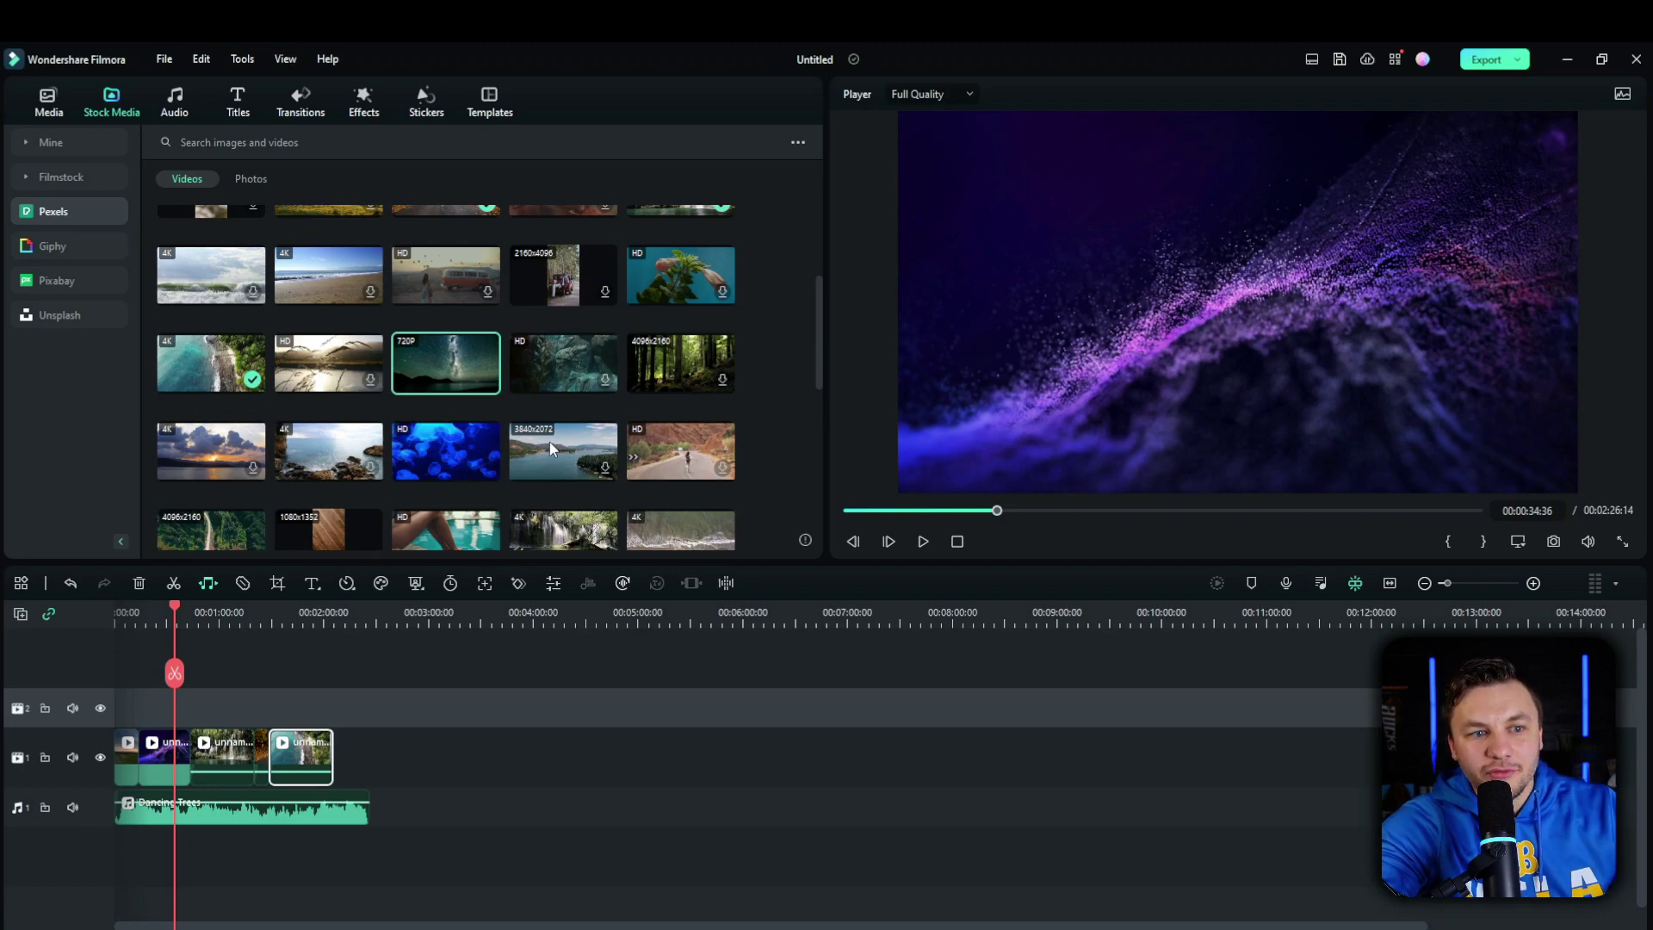
{"action": "scroll", "coordinate": [552, 442], "scroll_direction": "down", "scroll_amount": 1}
{"action": "mouse_move", "coordinate": [554, 387]}
{"action": "left_mouse_down"}
{"action": "mouse_move", "coordinate": [376, 772]}
{"action": "mouse_move", "coordinate": [344, 772]}
{"action": "left_mouse_up"}
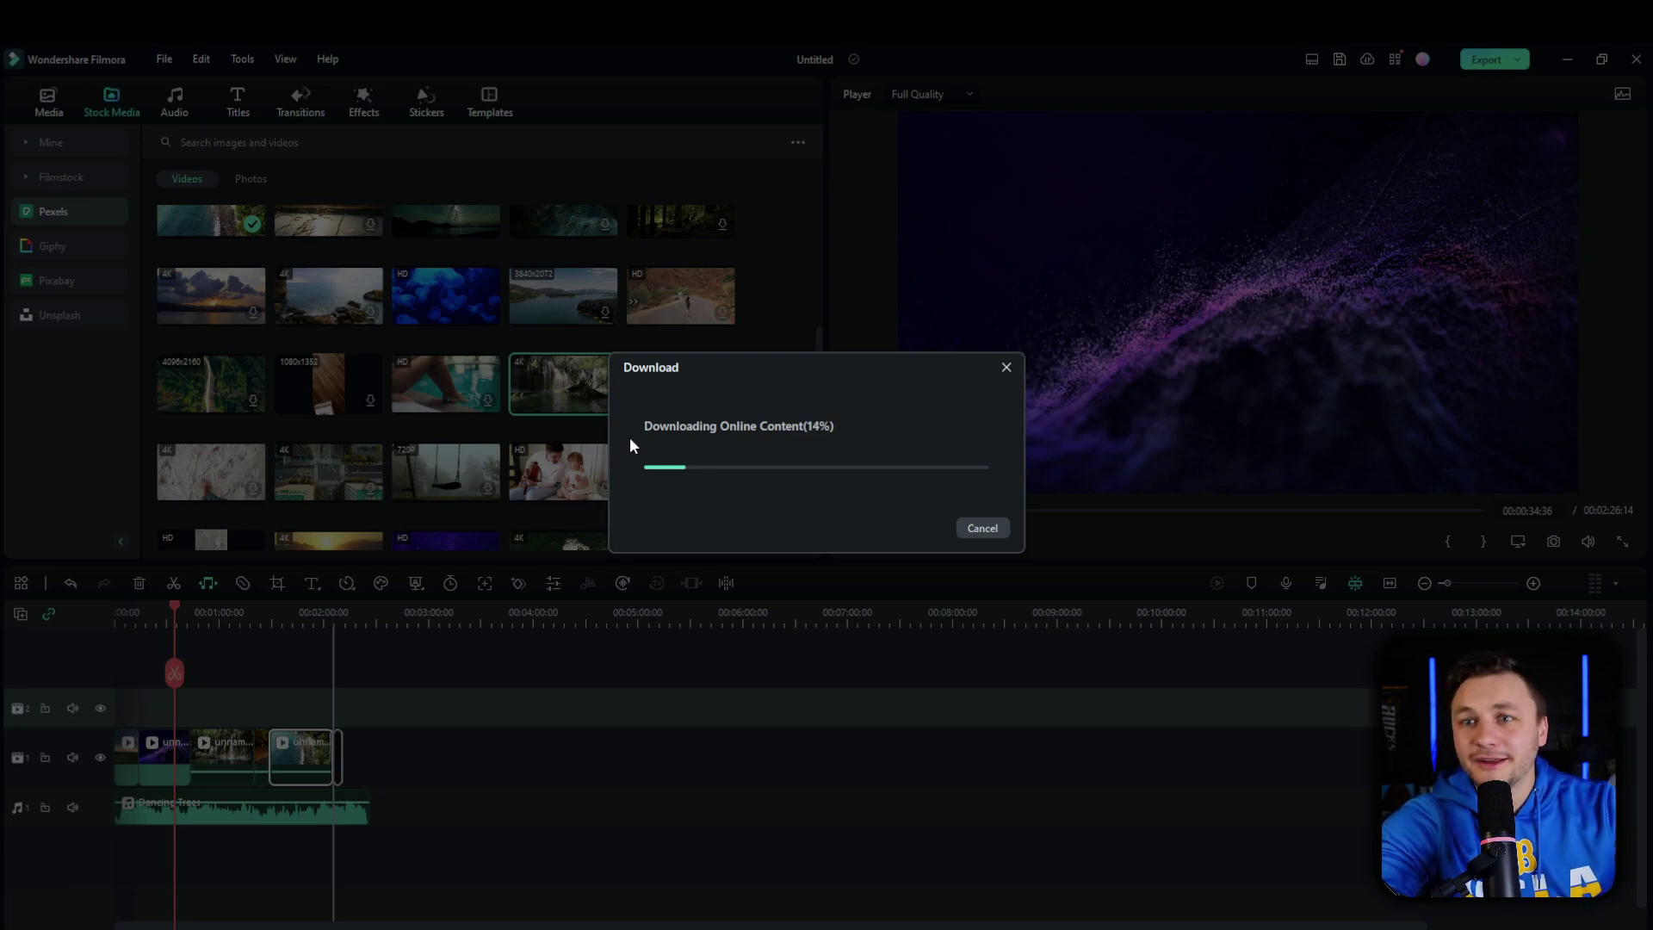
{"action": "scroll", "coordinate": [671, 407], "scroll_direction": "down", "scroll_amount": 1}
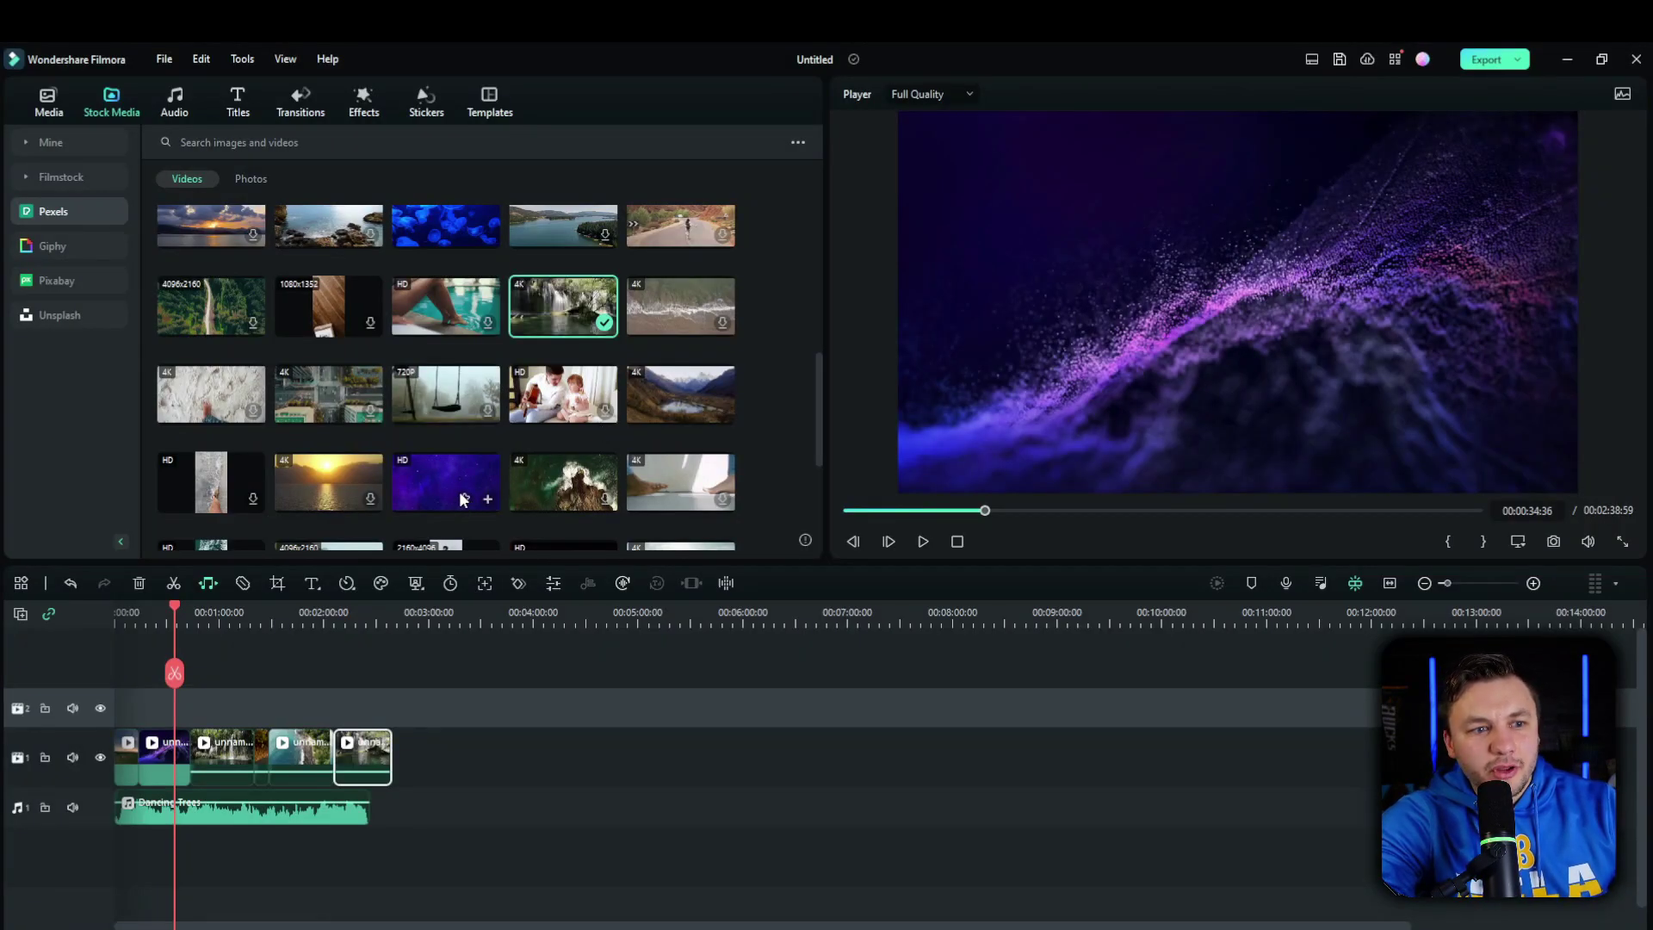
{"action": "left_click_drag", "start_coordinate": [312, 487], "coordinate": [436, 768]}
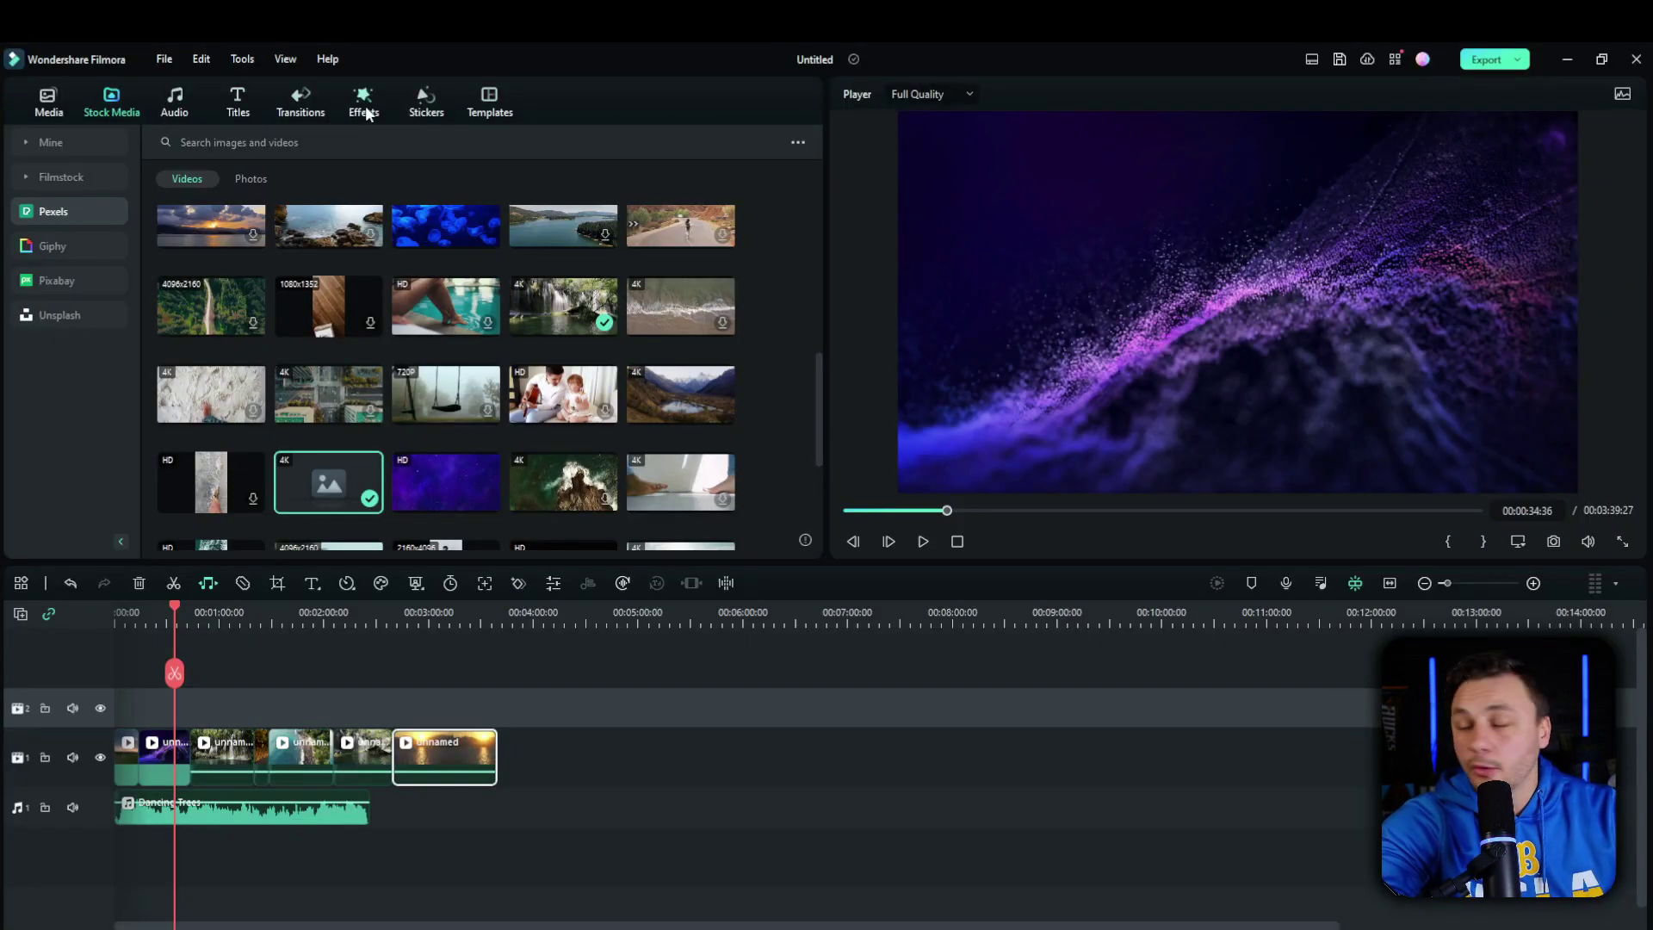
- Drop the Iridescent Digital Wave audio visualizer onto track 2 at the video start
{"action": "left_click", "coordinate": [365, 113]}
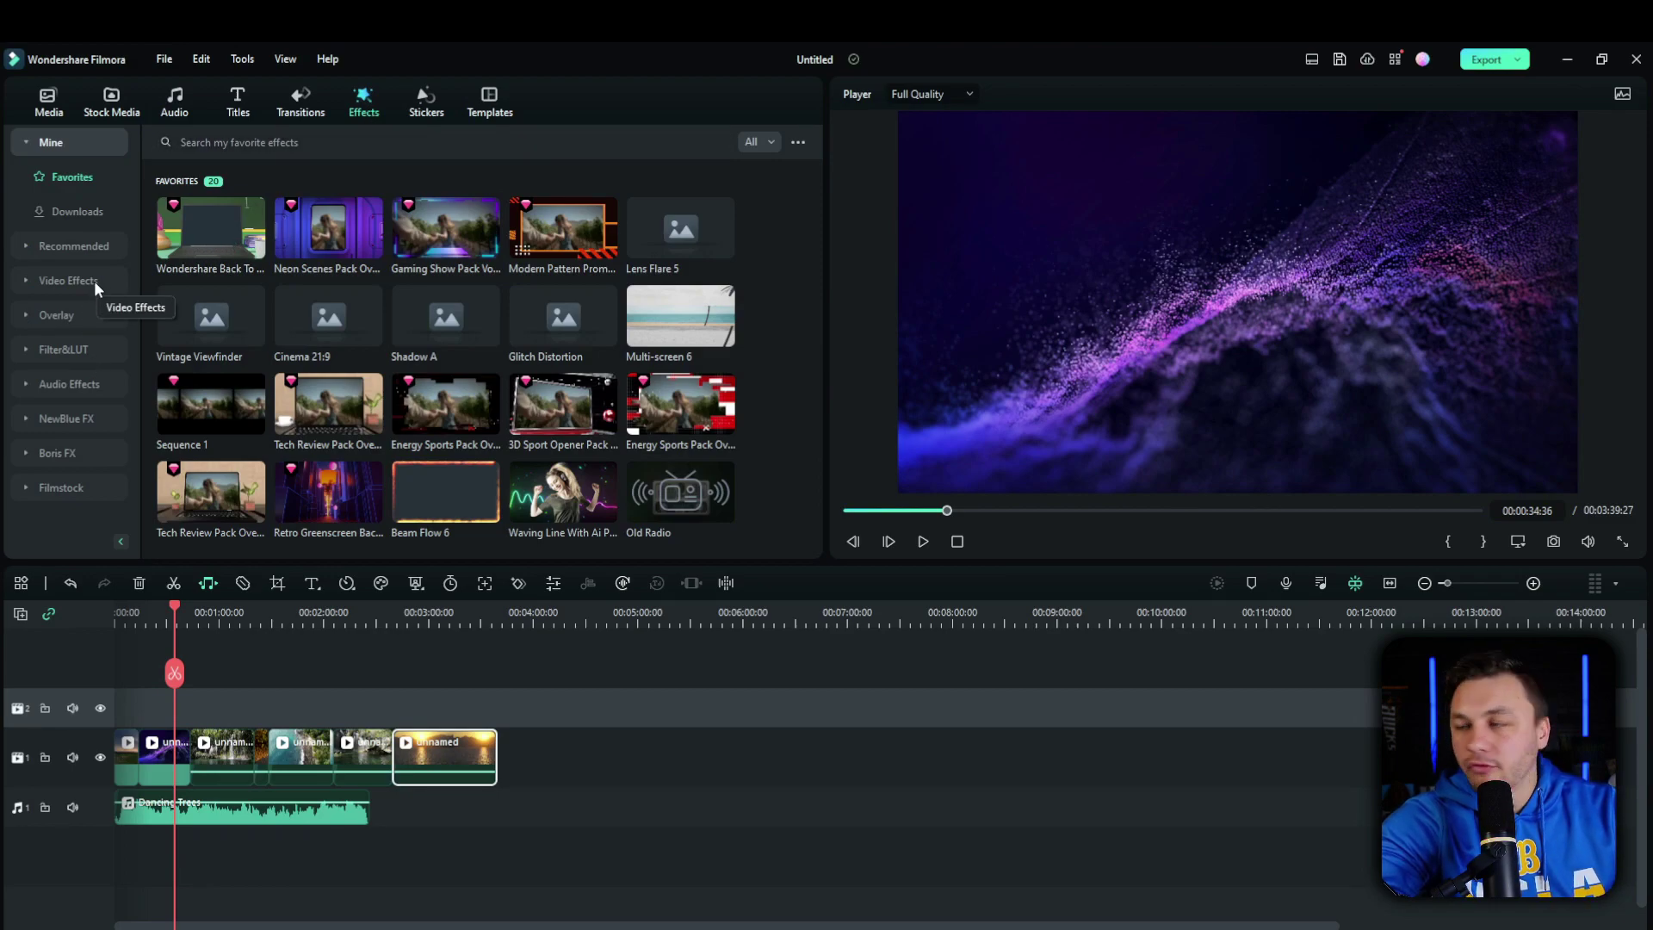
{"action": "left_click", "coordinate": [68, 384]}
{"action": "scroll", "coordinate": [549, 328], "scroll_direction": "down", "scroll_amount": 2}
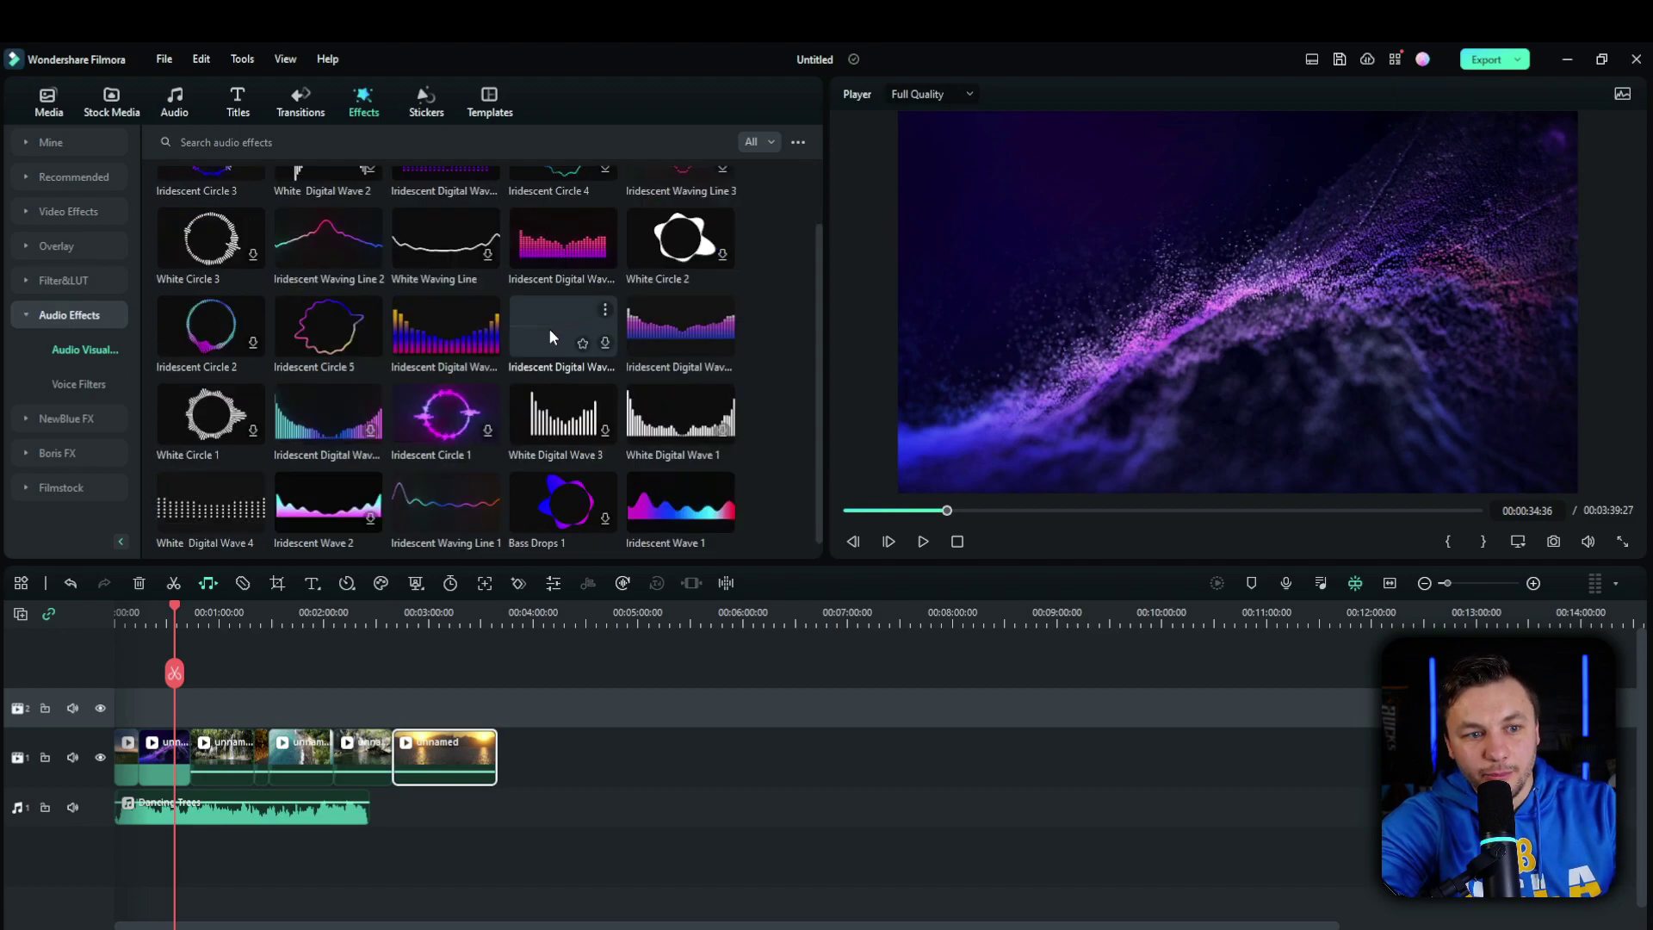
{"action": "scroll", "coordinate": [587, 370], "scroll_direction": "down", "scroll_amount": 2}
{"action": "scroll", "coordinate": [595, 377], "scroll_direction": "down", "scroll_amount": 5}
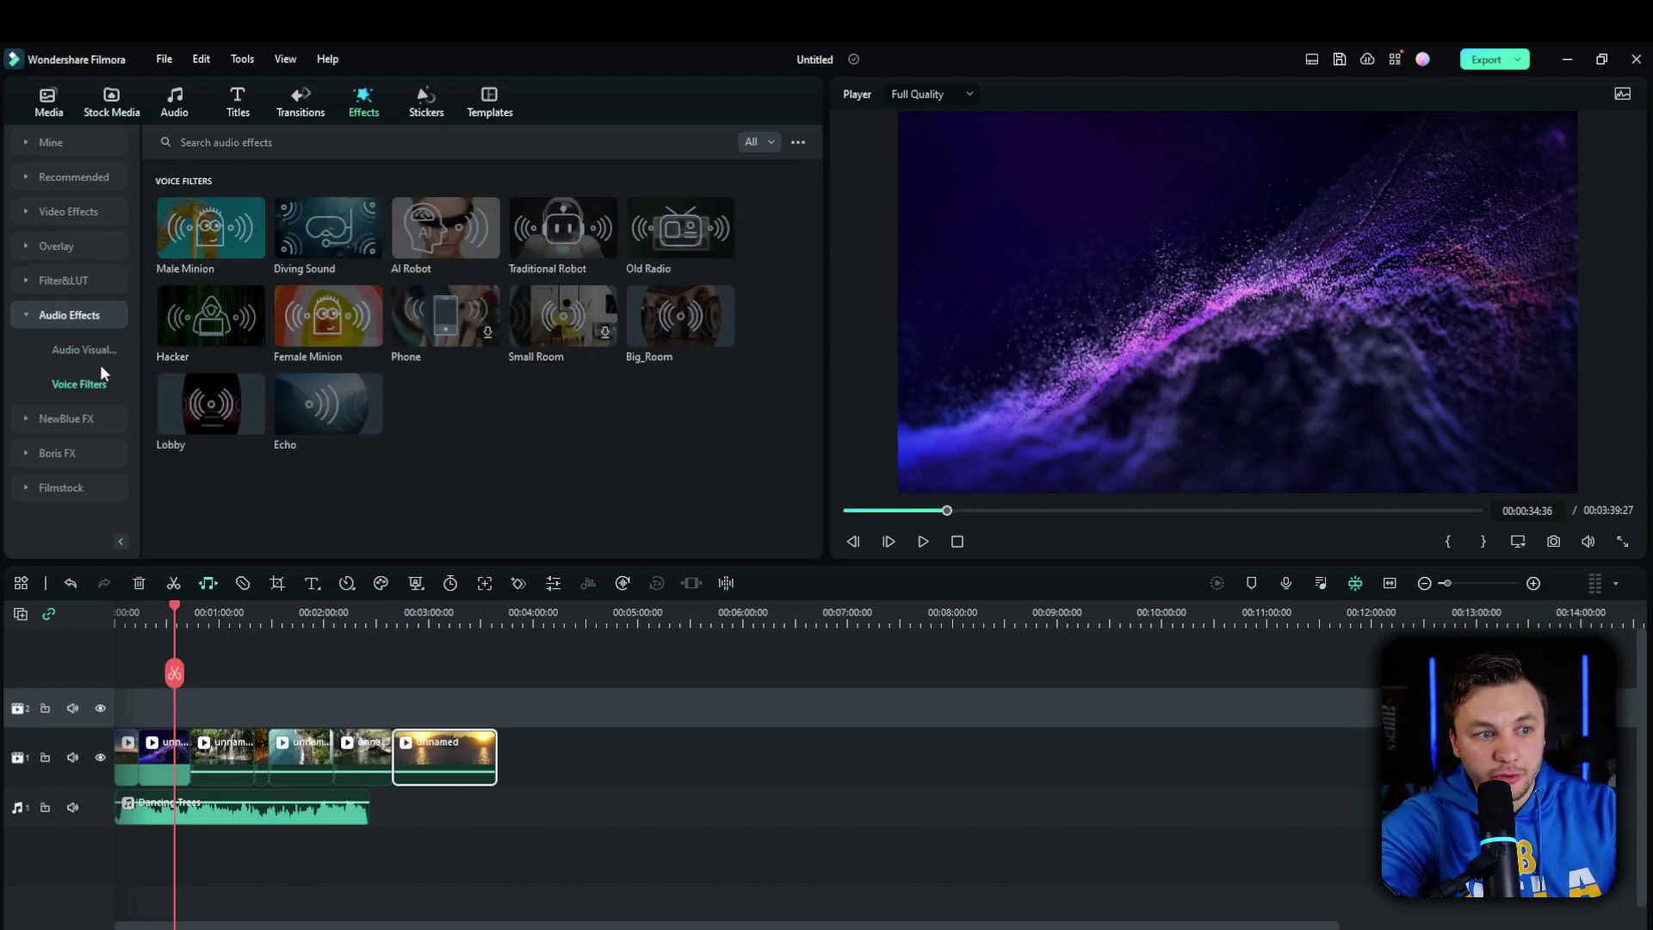
{"action": "left_click", "coordinate": [128, 352]}
{"action": "mouse_move", "coordinate": [420, 412]}
{"action": "left_mouse_down"}
{"action": "mouse_move", "coordinate": [121, 711]}
{"action": "mouse_move", "coordinate": [130, 675]}
{"action": "left_mouse_up"}
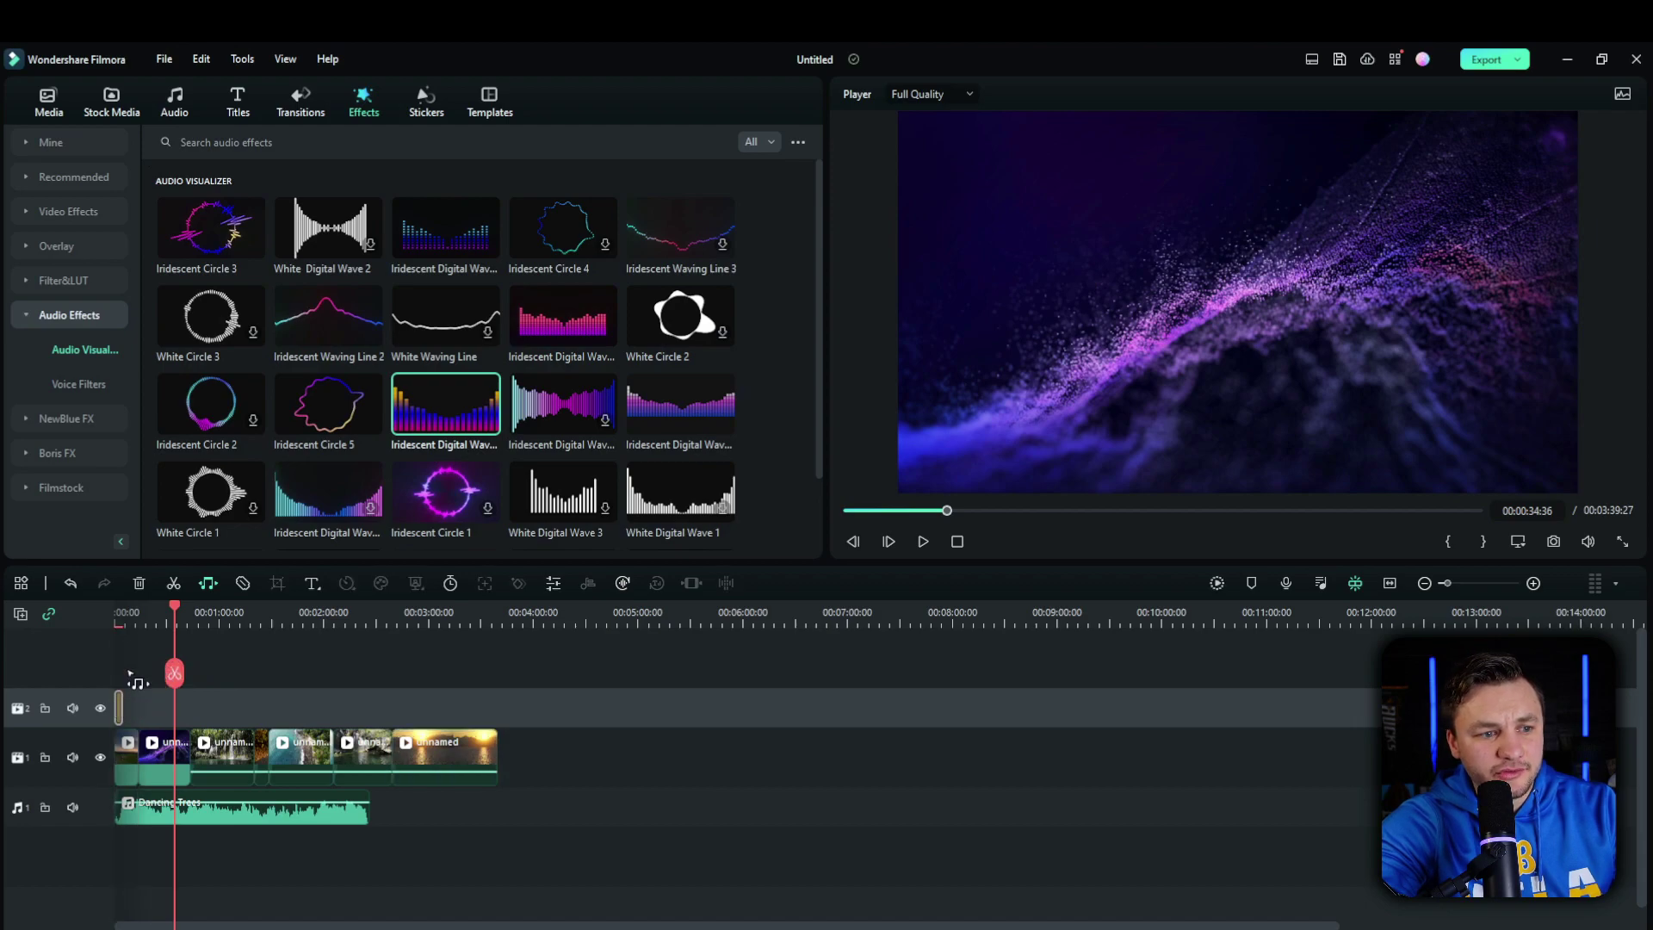
{"action": "left_click", "coordinate": [117, 613]}
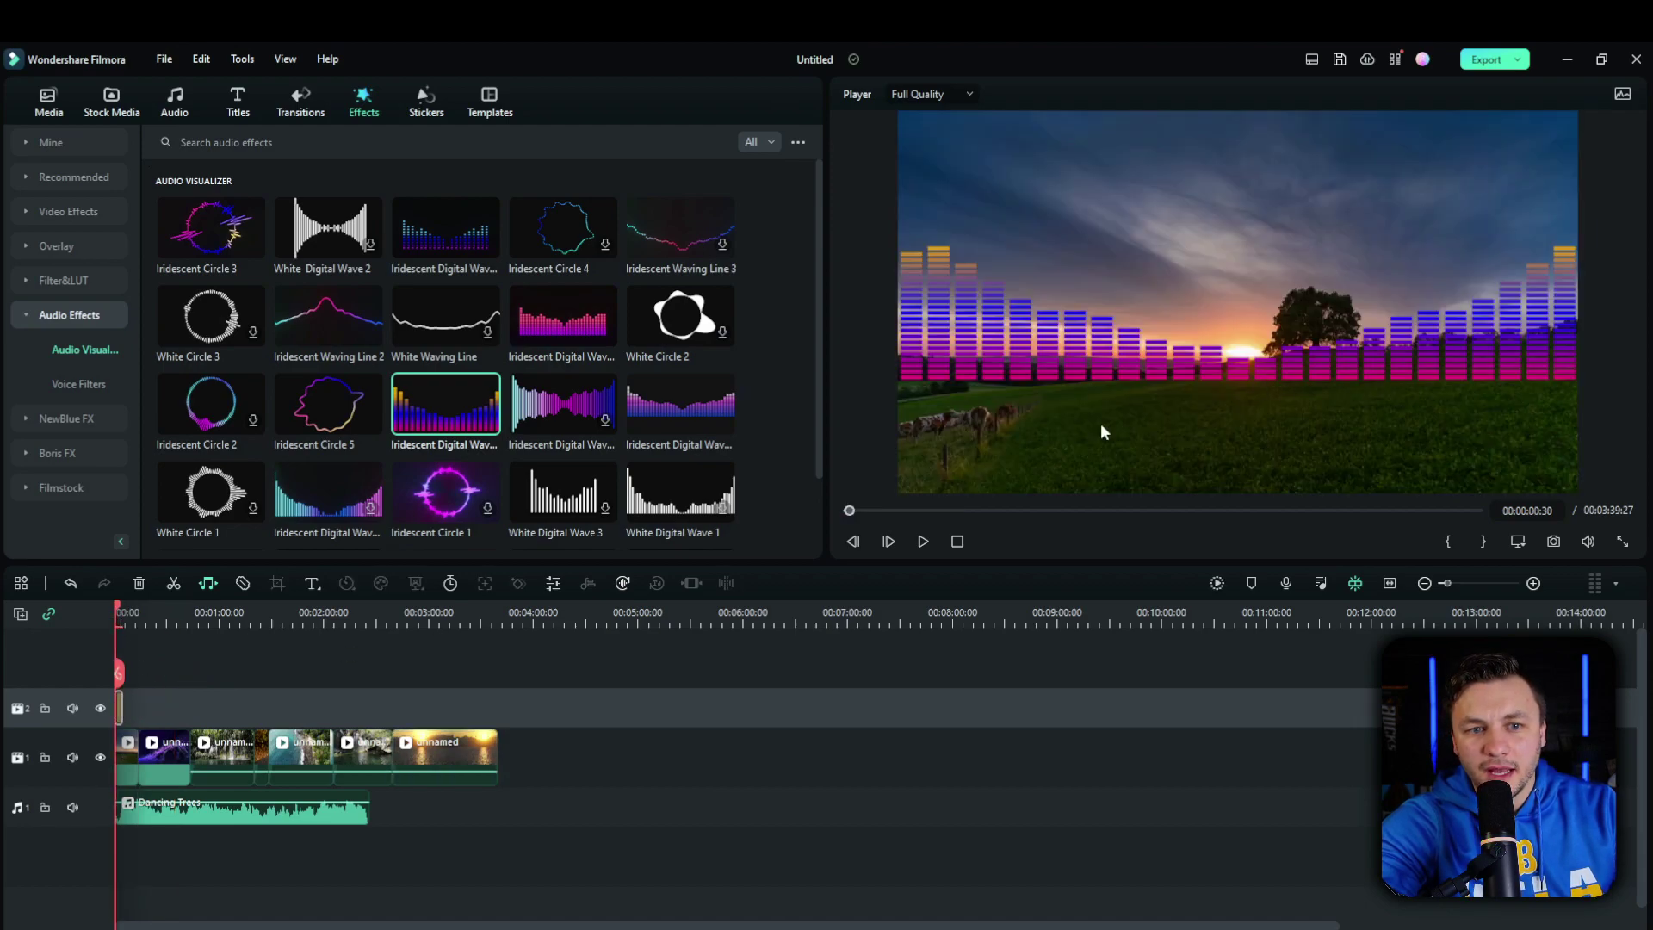
{"action": "scroll", "coordinate": [227, 617], "scroll_direction": "up", "scroll_amount": 5}
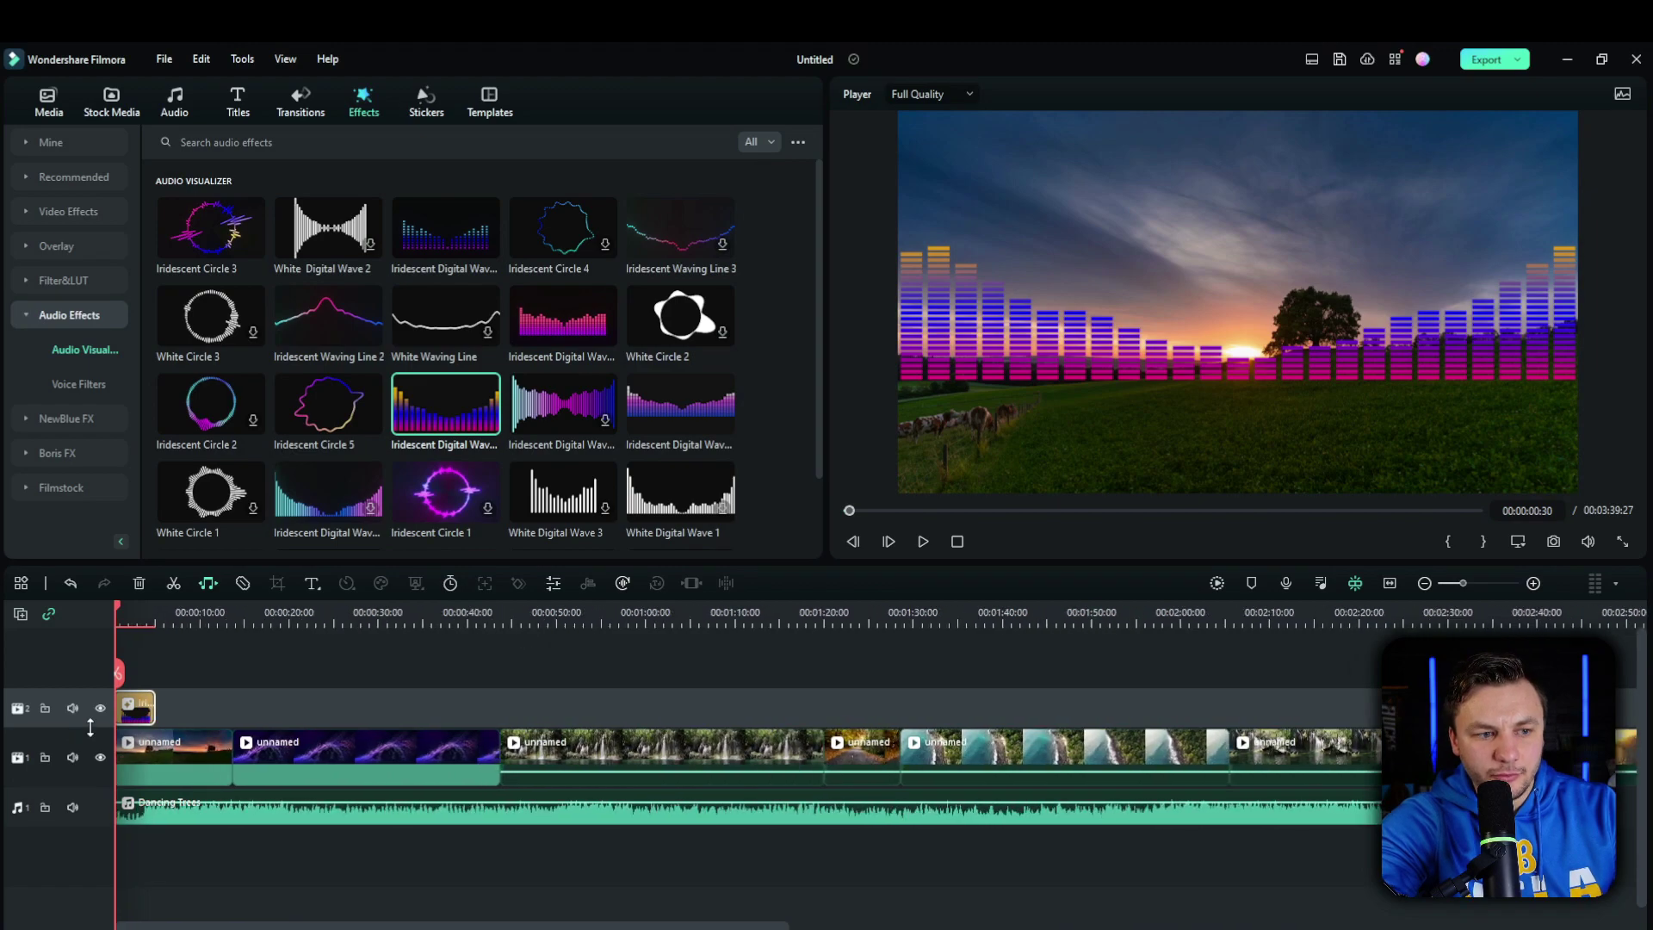
- Set the bar visualizer to Opacity 100 and Intensity 0.6, then preview it
{"action": "double_click", "coordinate": [138, 711]}
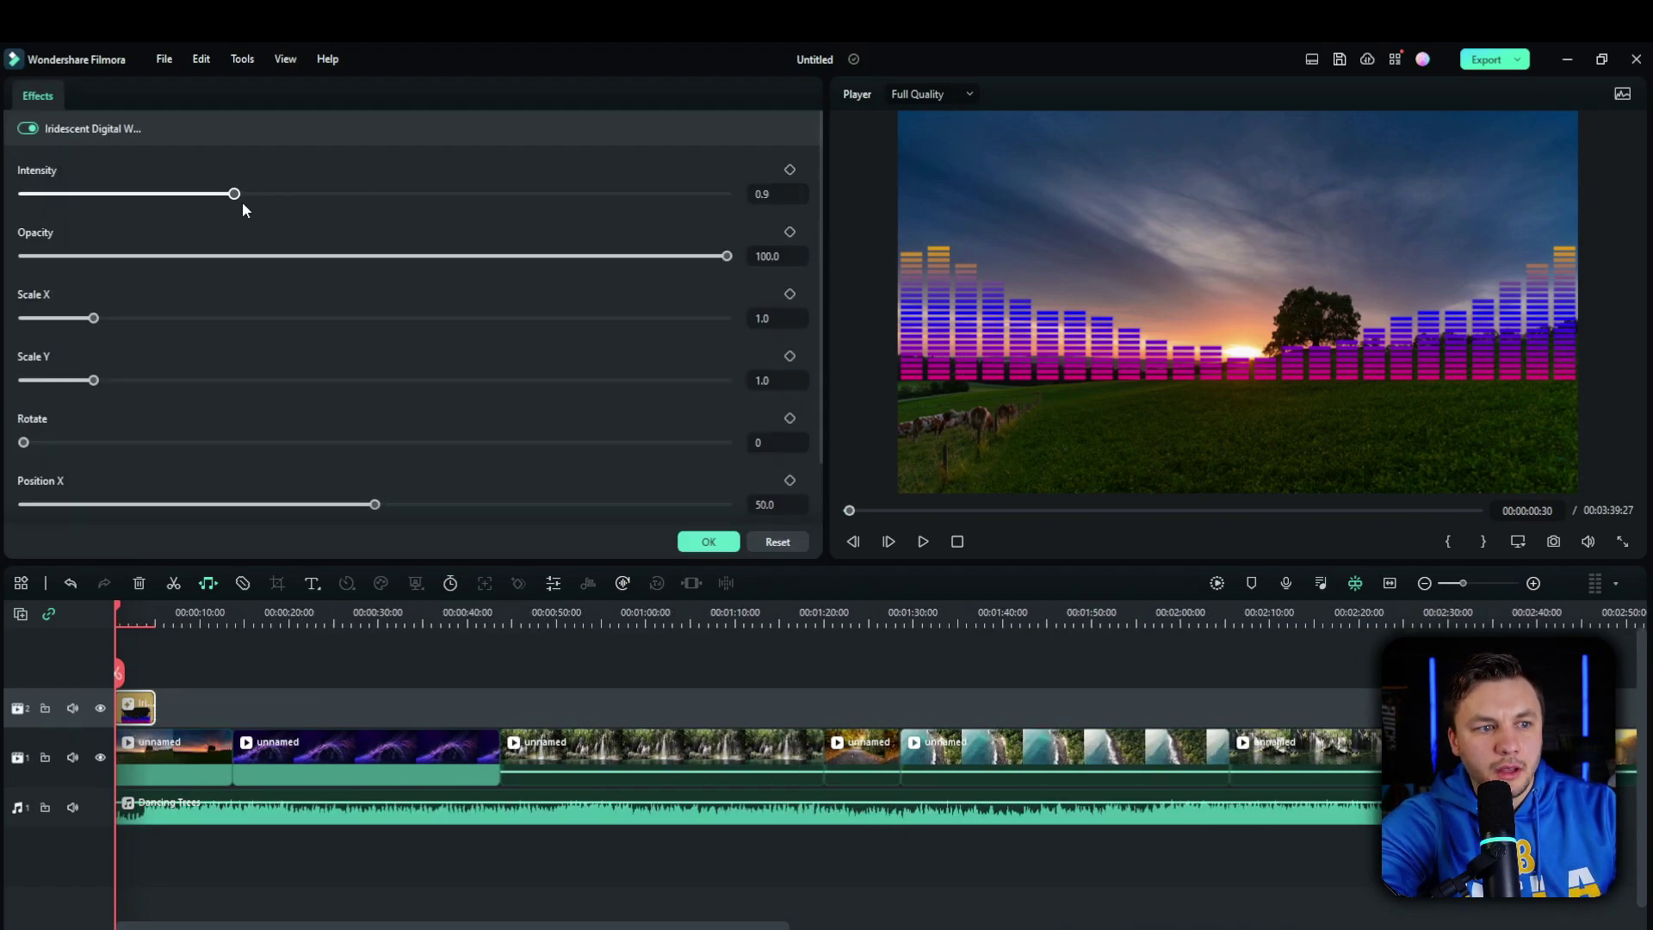
{"action": "left_click_drag", "start_coordinate": [100, 384], "coordinate": [138, 378]}
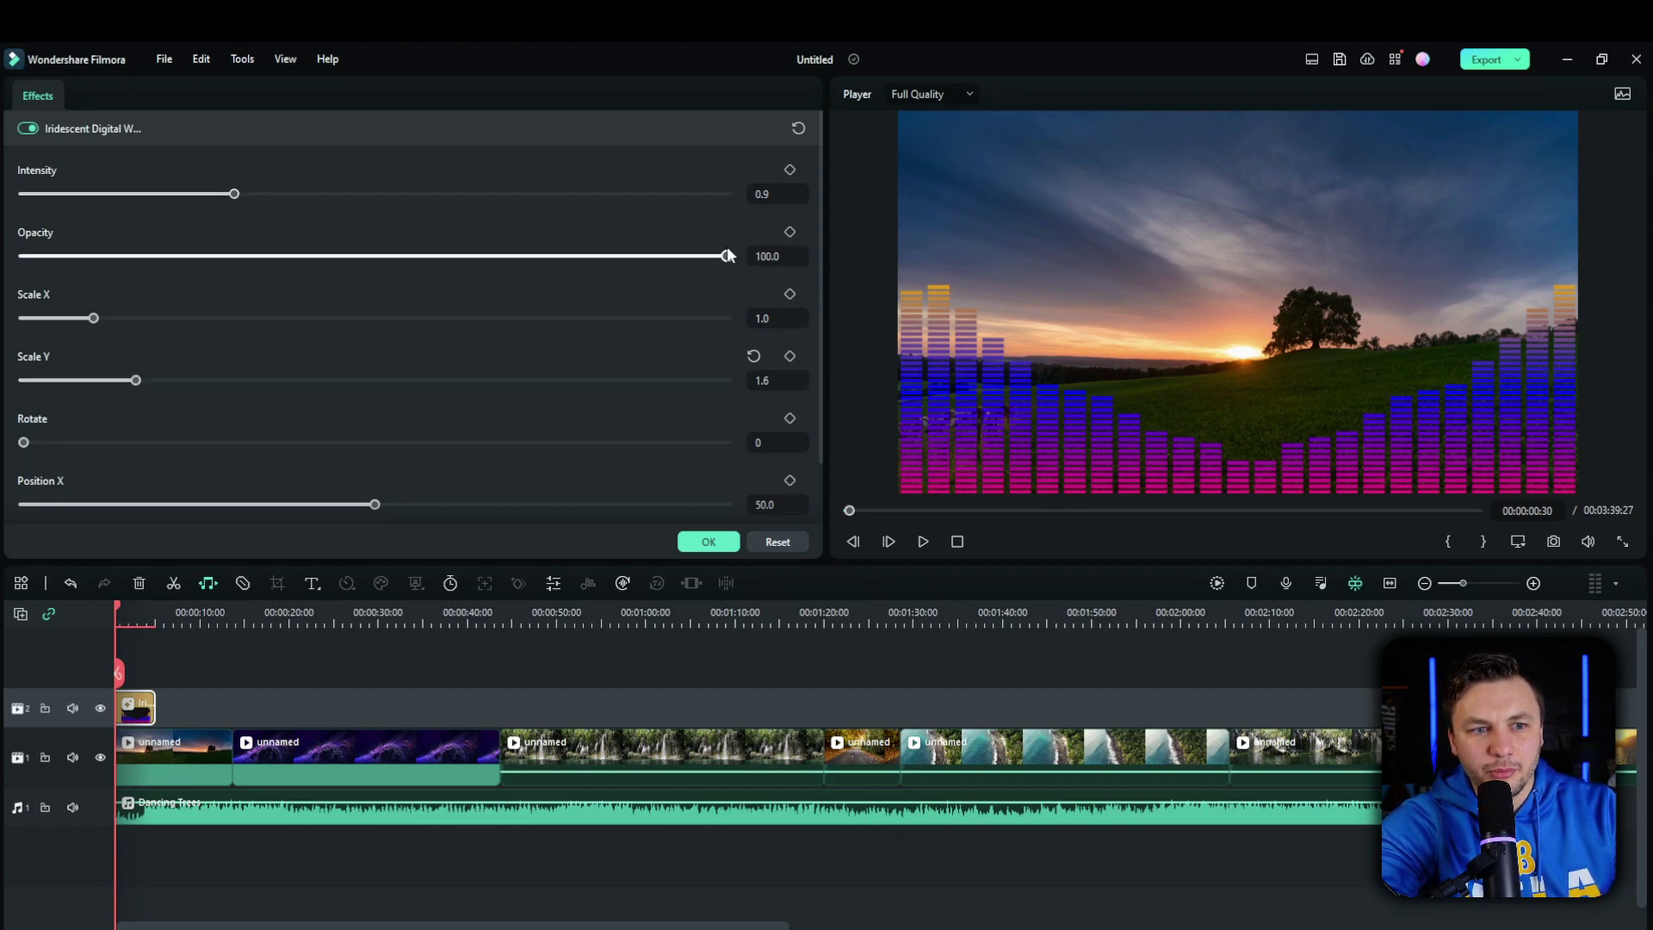
{"action": "left_click_drag", "start_coordinate": [667, 264], "coordinate": [743, 259]}
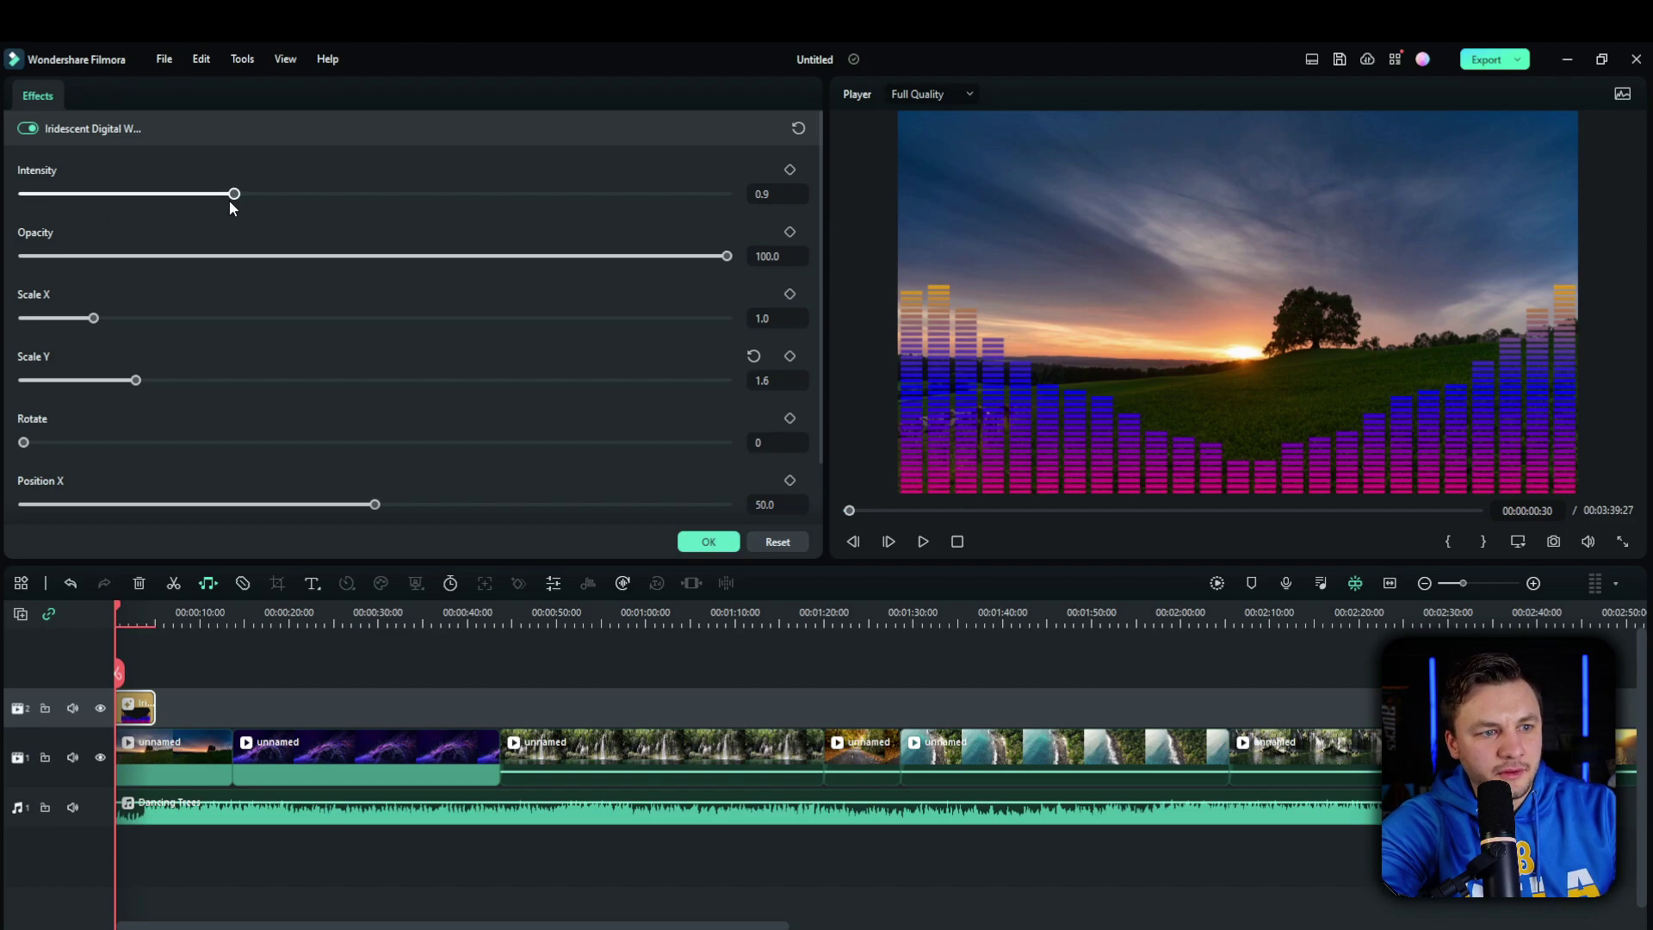
{"action": "left_click_drag", "start_coordinate": [225, 196], "coordinate": [171, 211]}
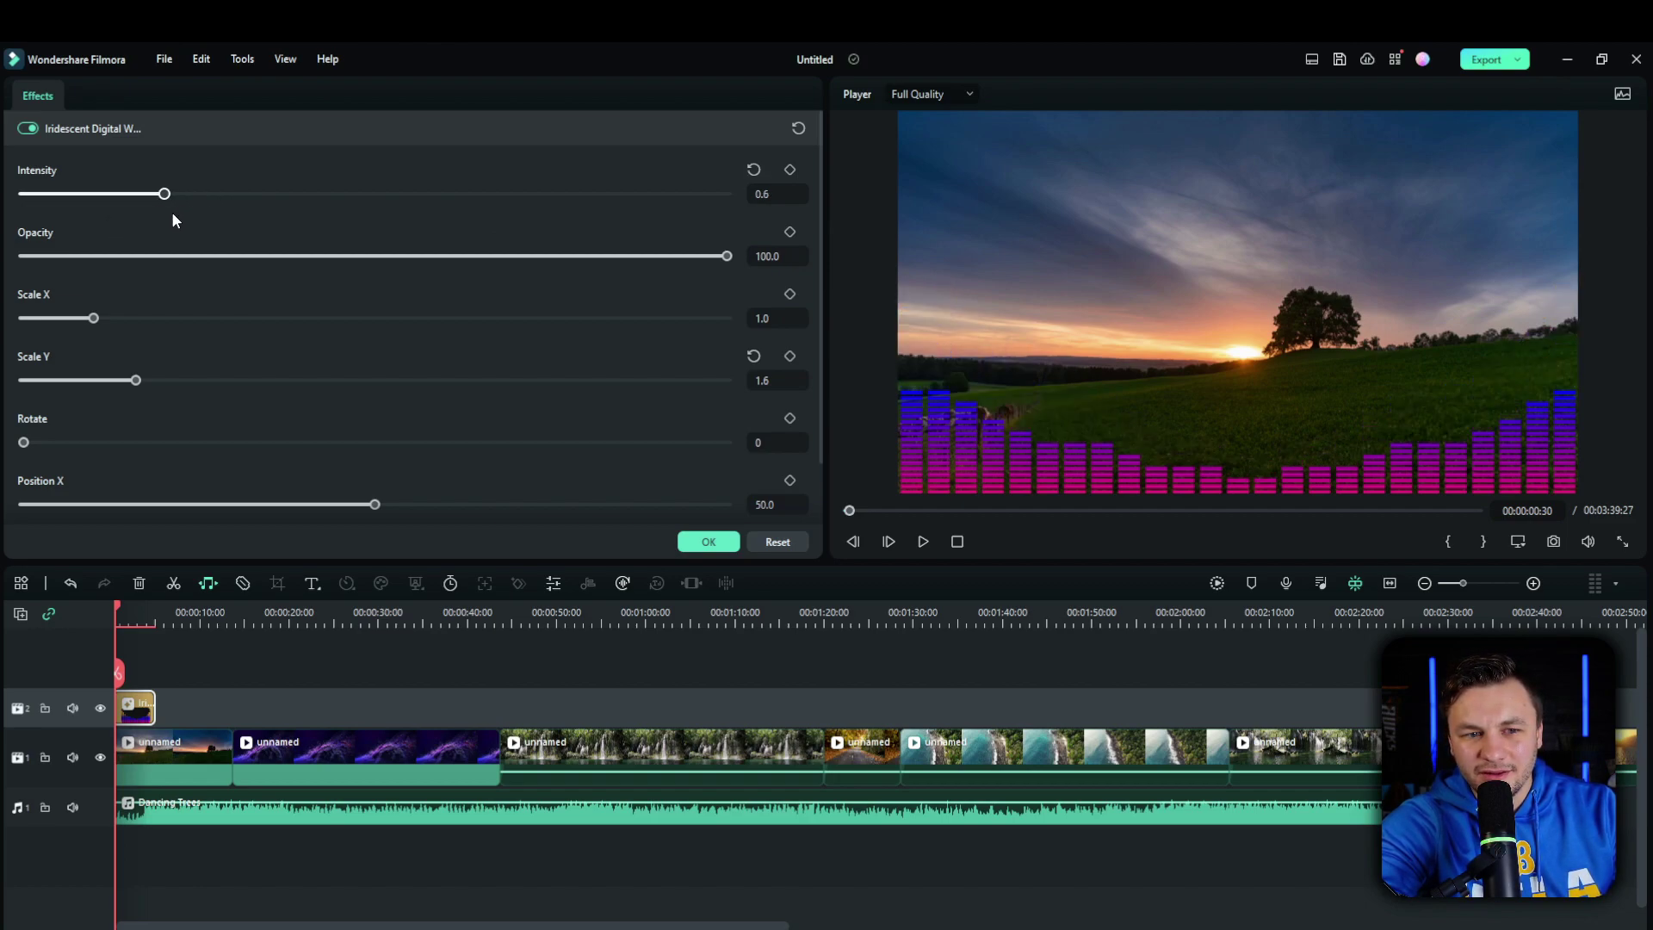
{"action": "left_click", "coordinate": [921, 543]}
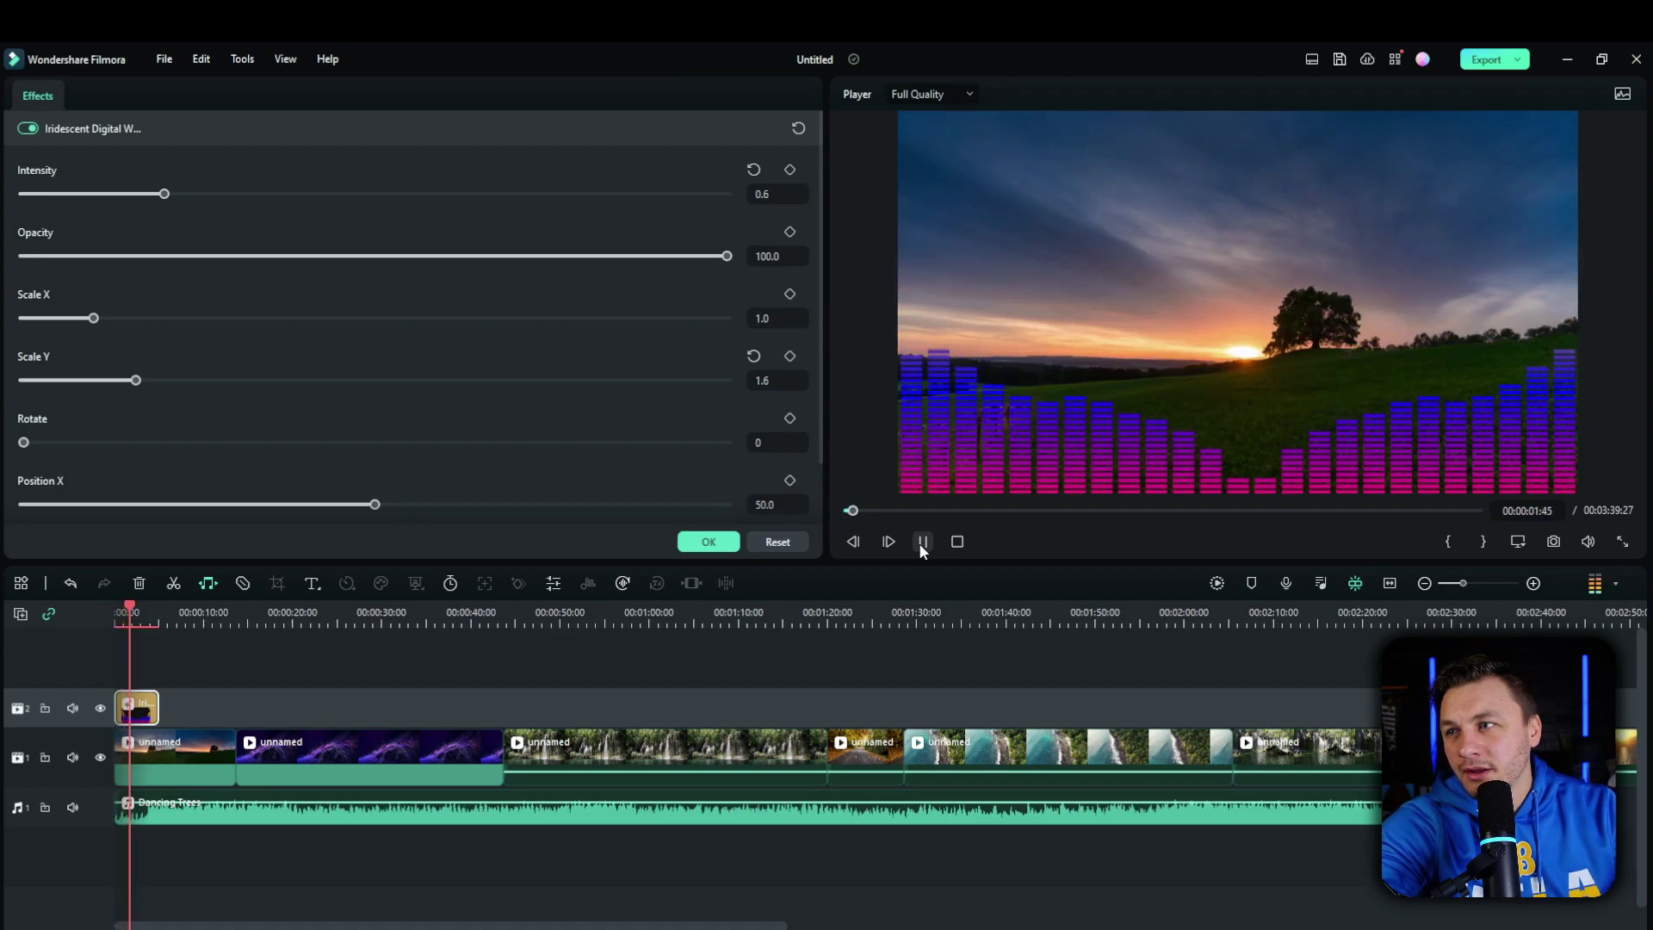
{"action": "left_click", "coordinate": [918, 543]}
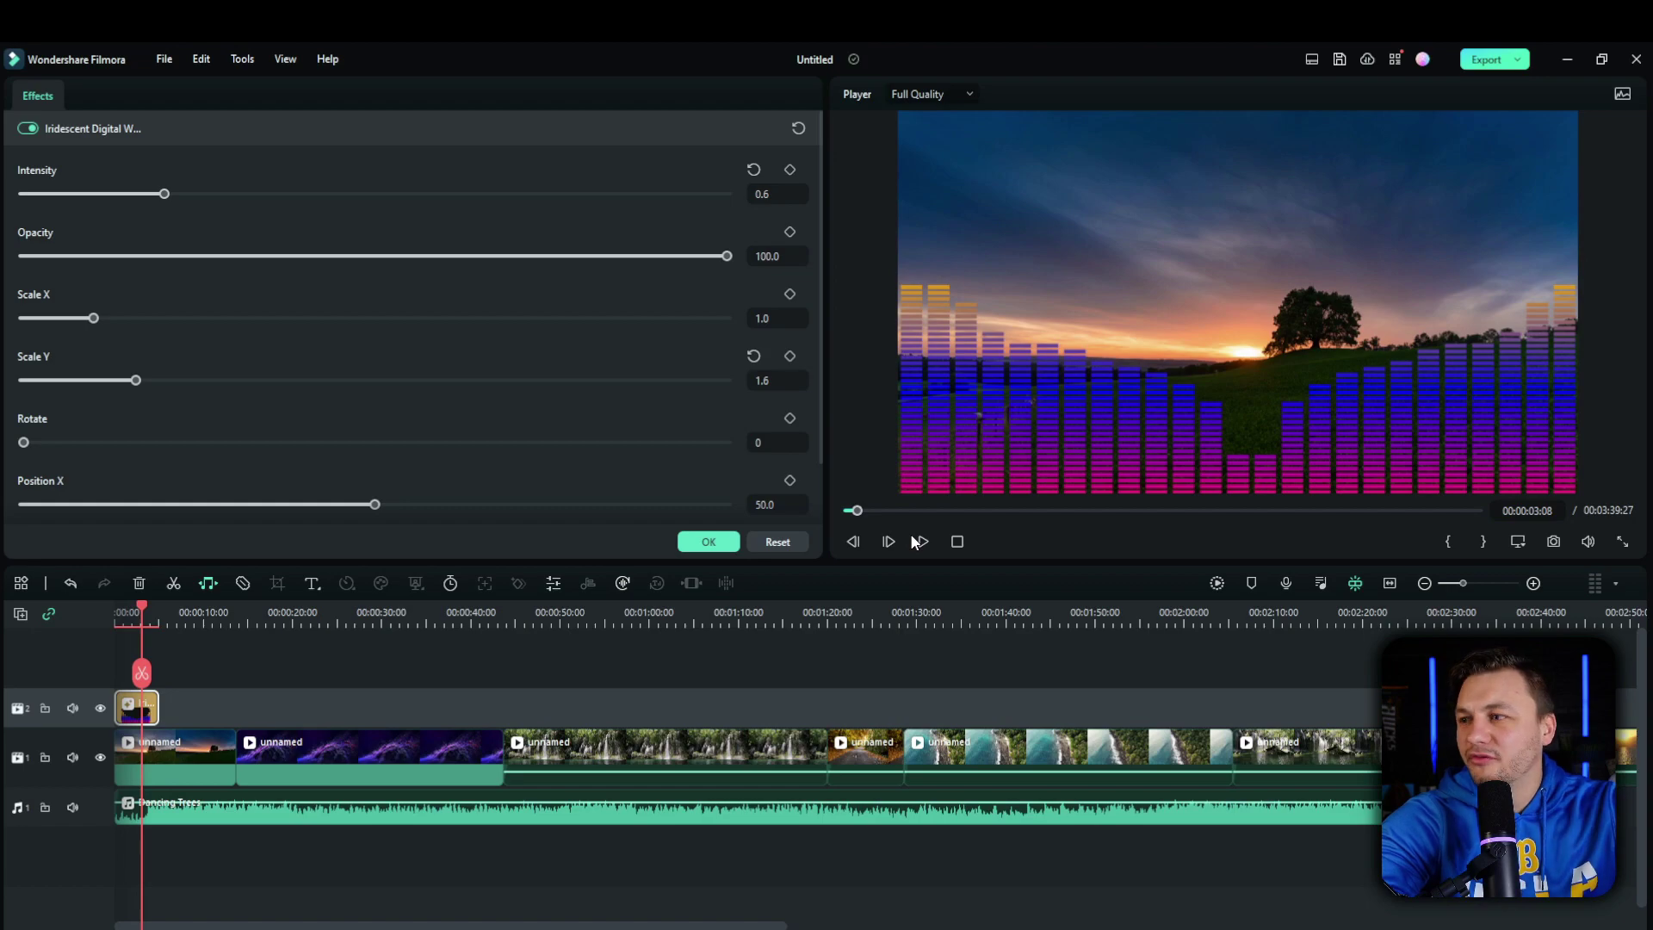
- Swap the bar visualizer for Iridescent Circle 3 on track 2
{"action": "left_click", "coordinate": [707, 542]}
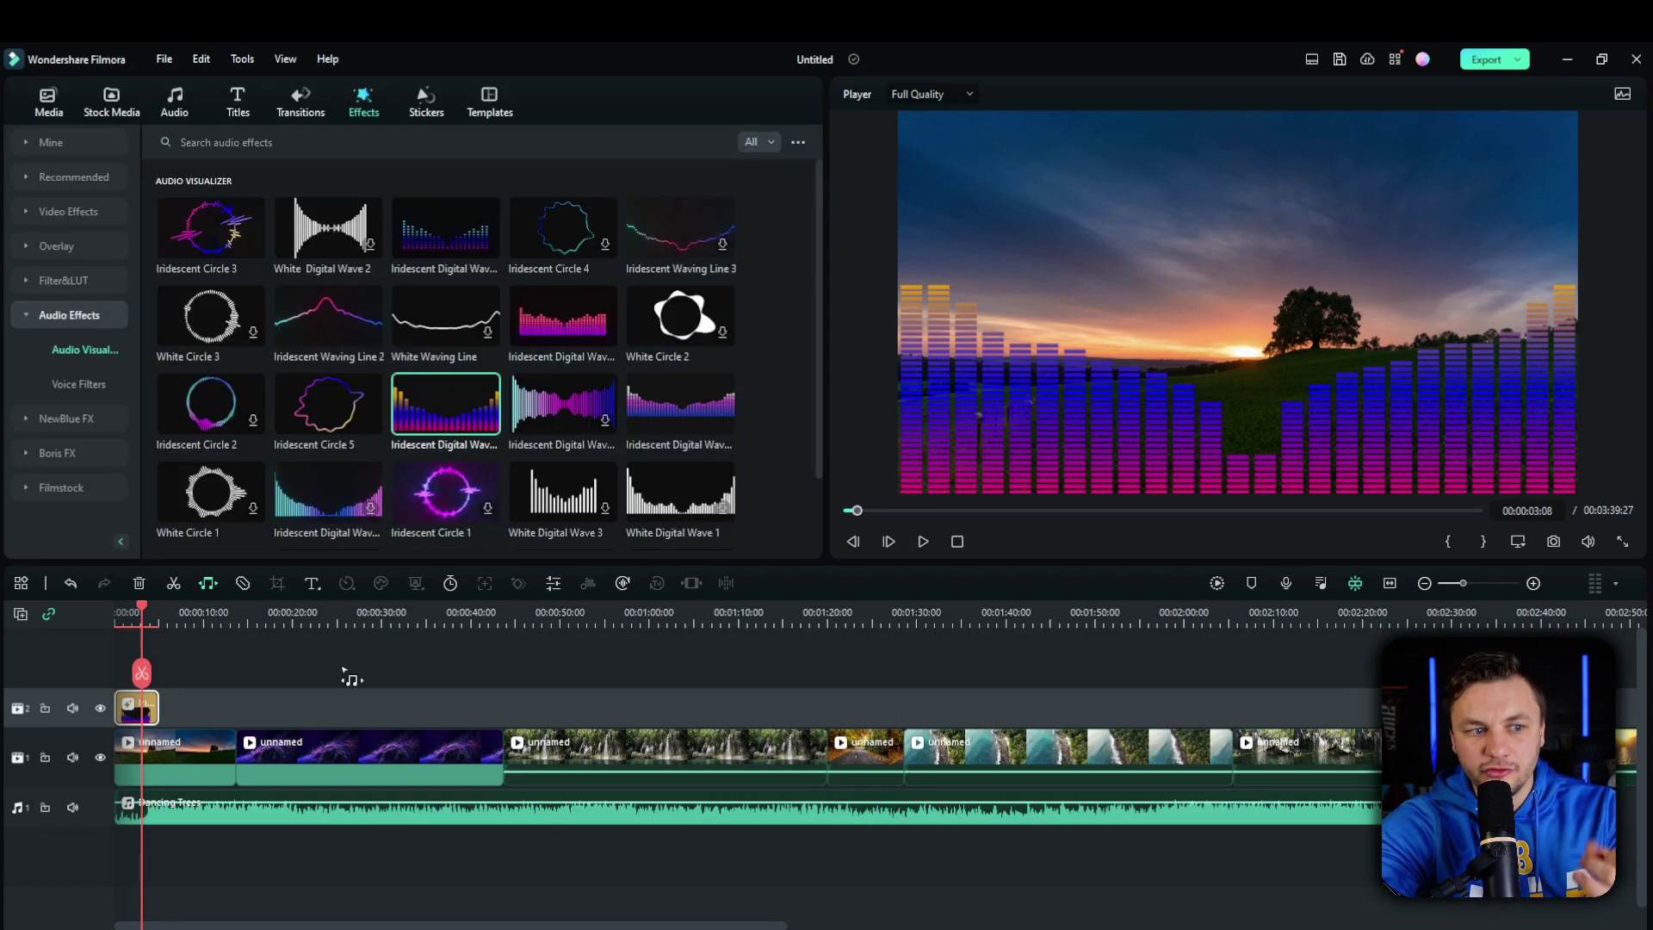
{"action": "key", "text": "ctrl+z"}
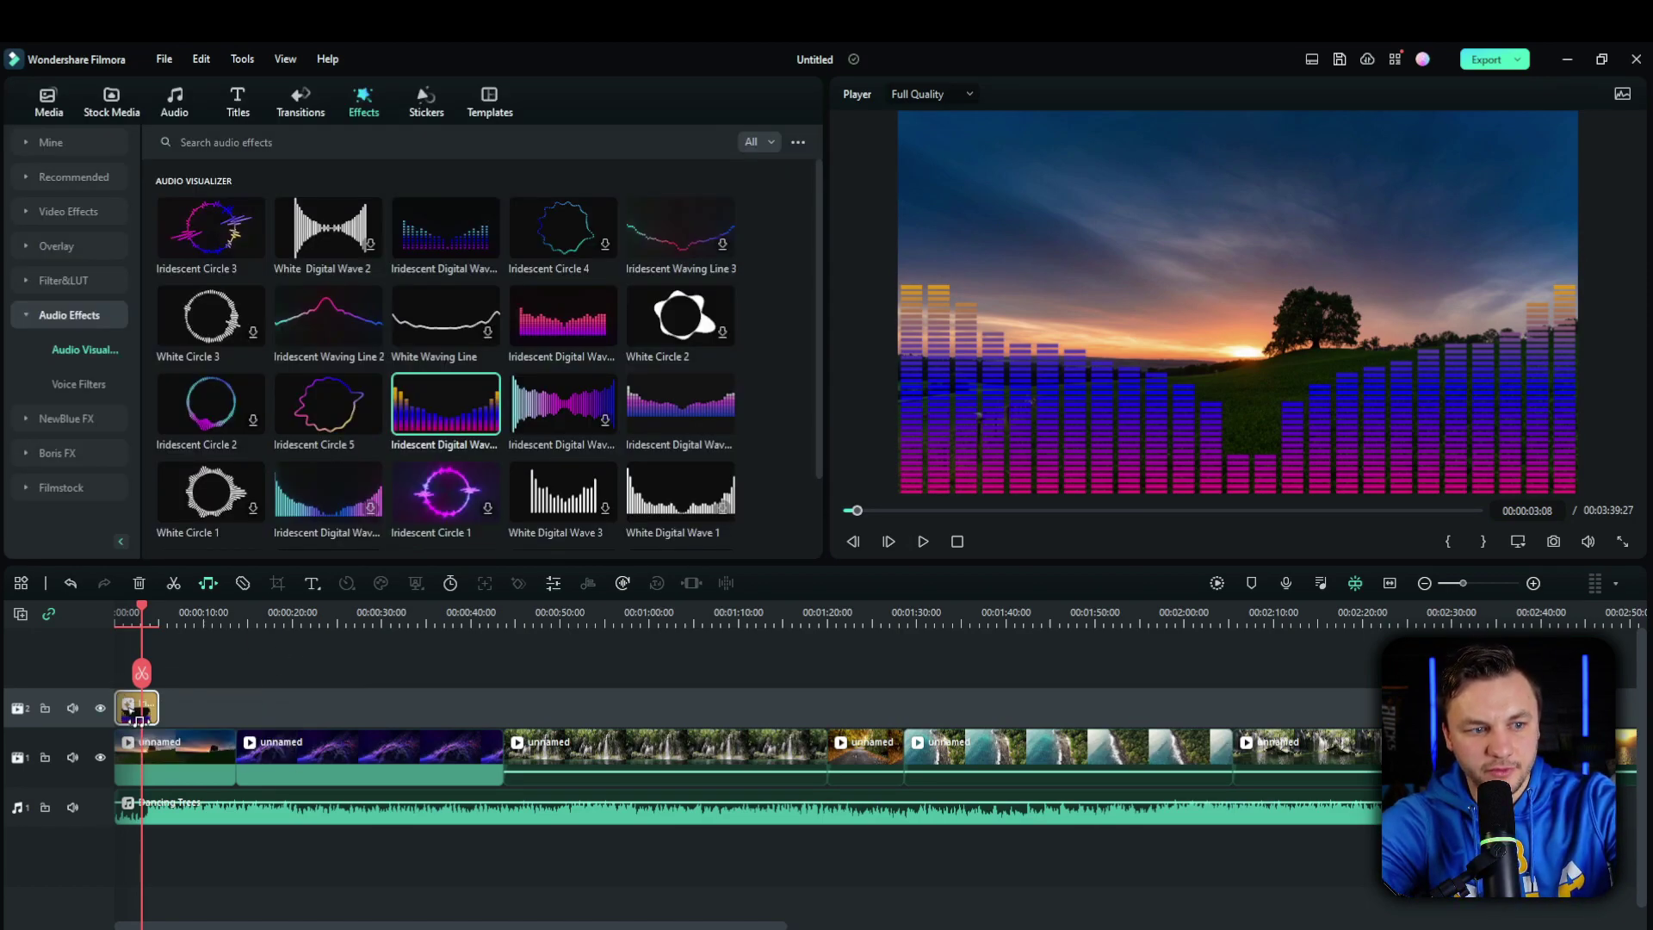
{"action": "left_click_drag", "start_coordinate": [205, 229], "coordinate": [136, 708]}
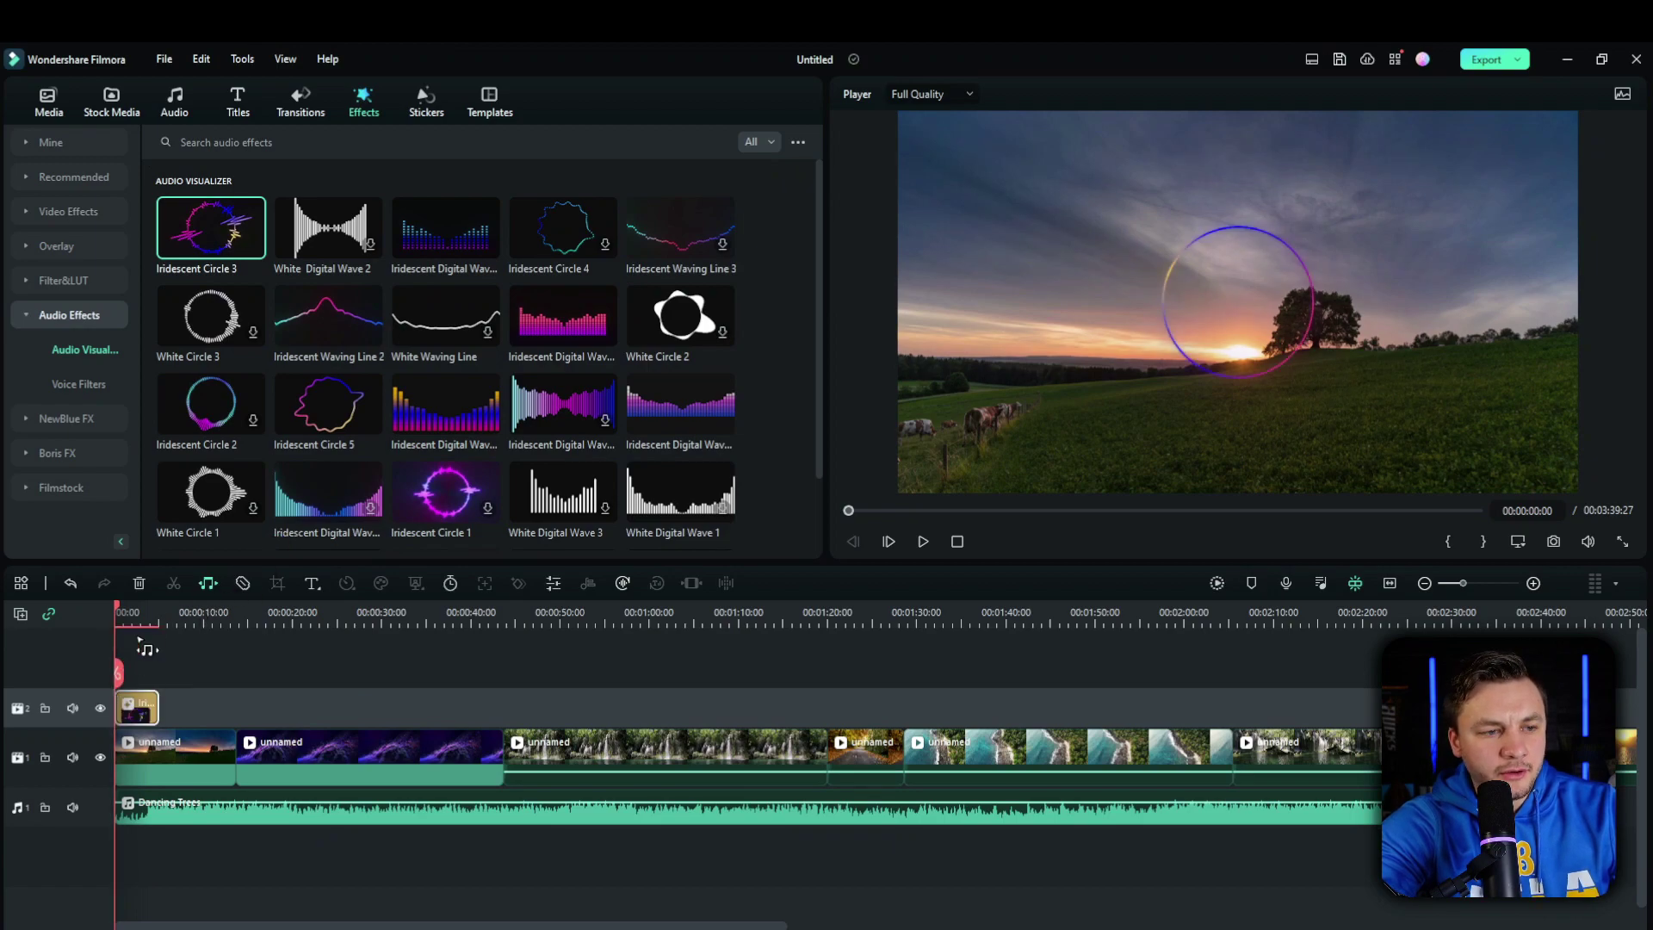
{"action": "left_click", "coordinate": [134, 620]}
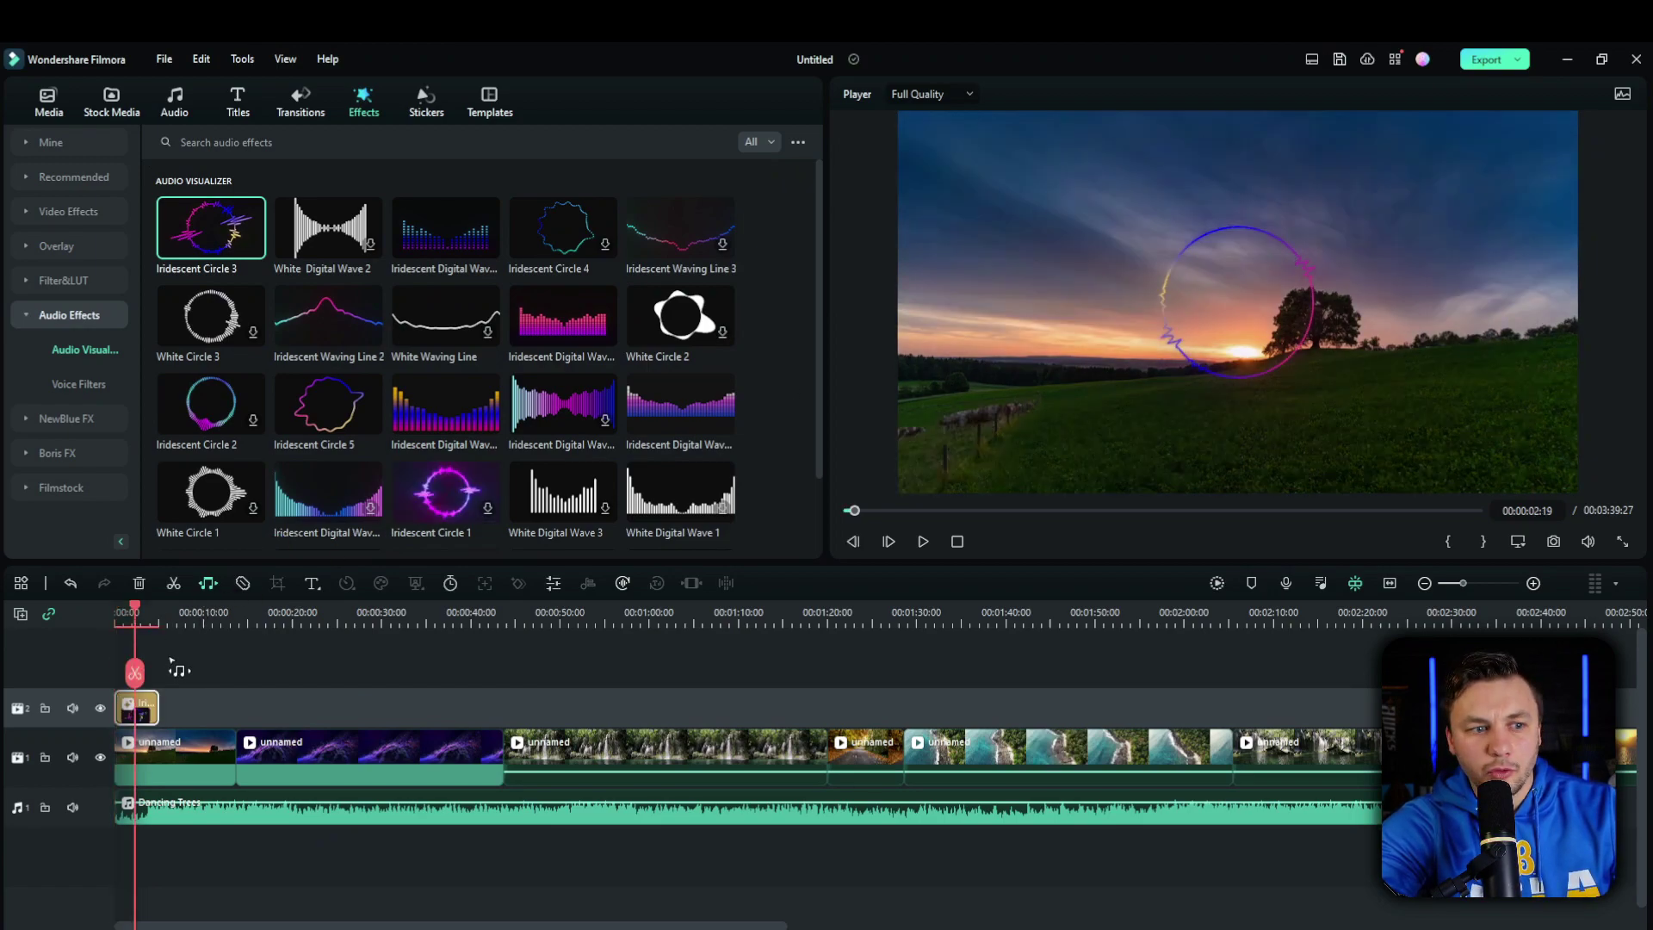
{"action": "double_click", "coordinate": [149, 711]}
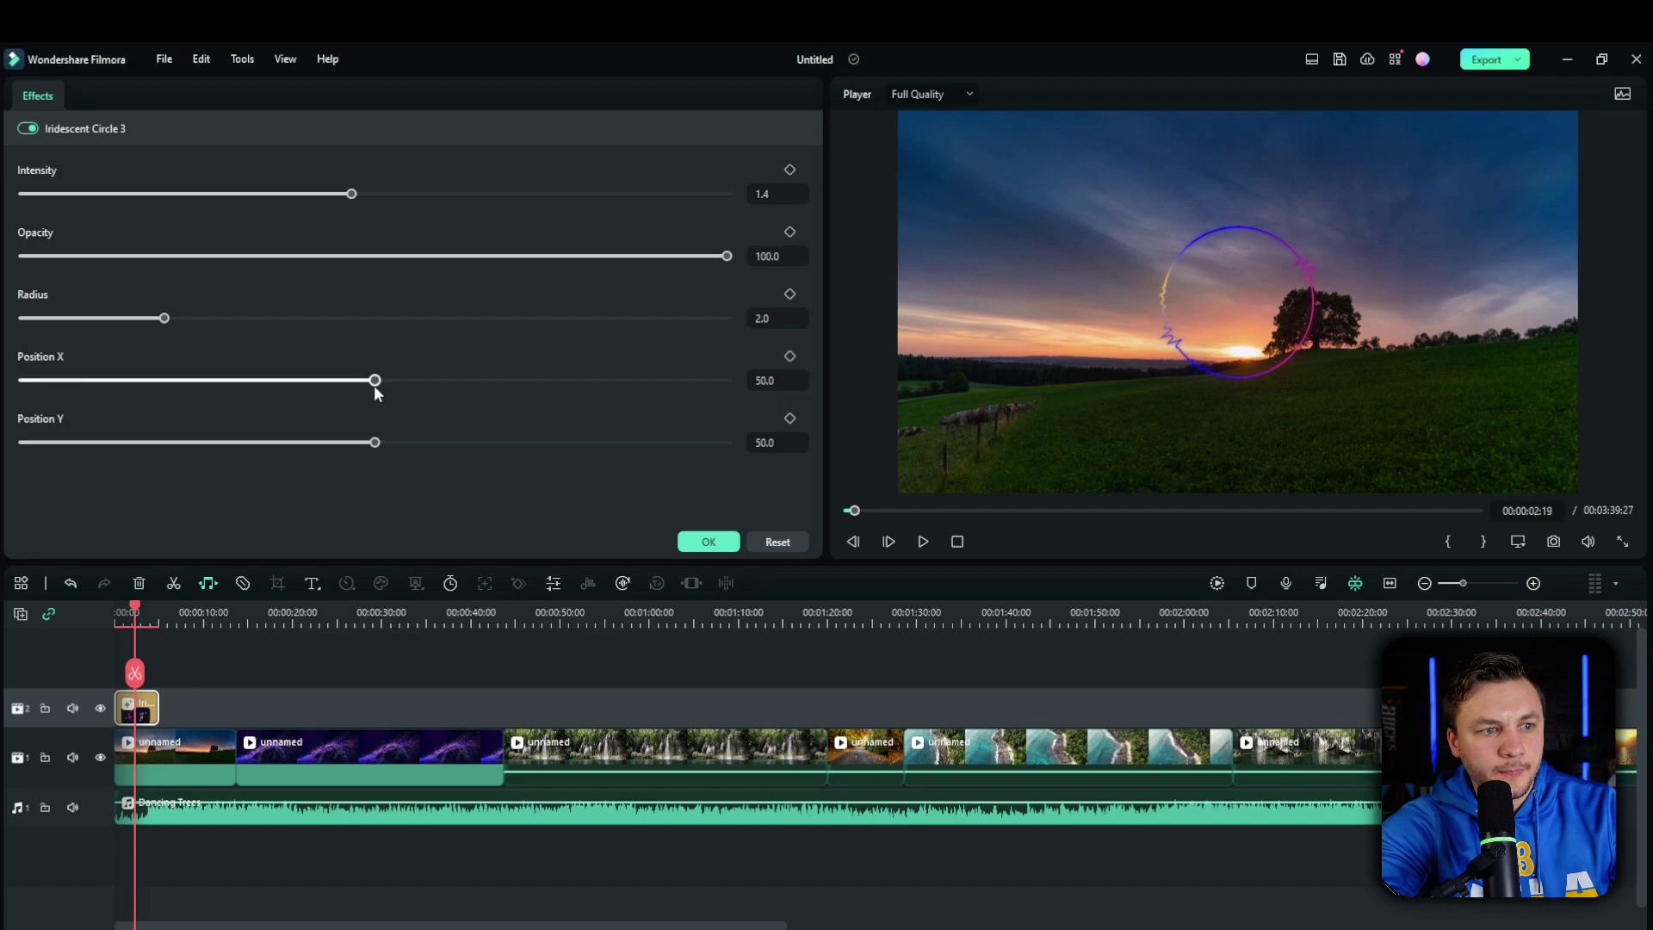
- Move the ring lower-left, shrink its radius to 1.0, and extend it to about 2:27
{"action": "left_click_drag", "start_coordinate": [375, 384], "coordinate": [245, 401]}
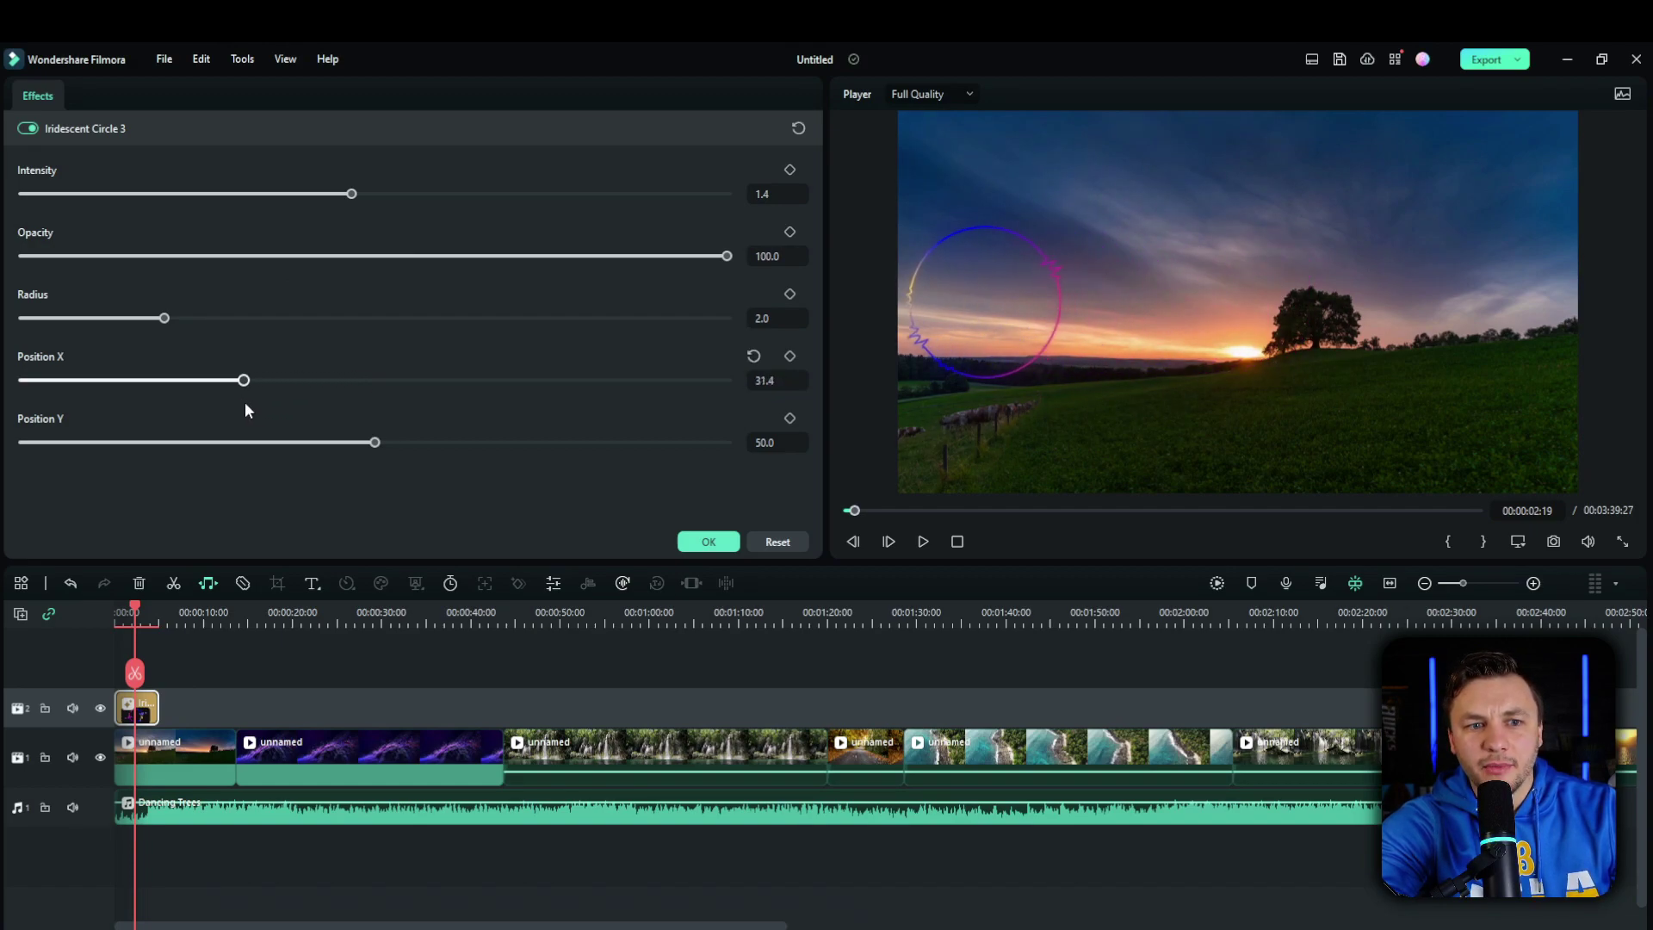
{"action": "left_click_drag", "start_coordinate": [375, 441], "coordinate": [465, 441]}
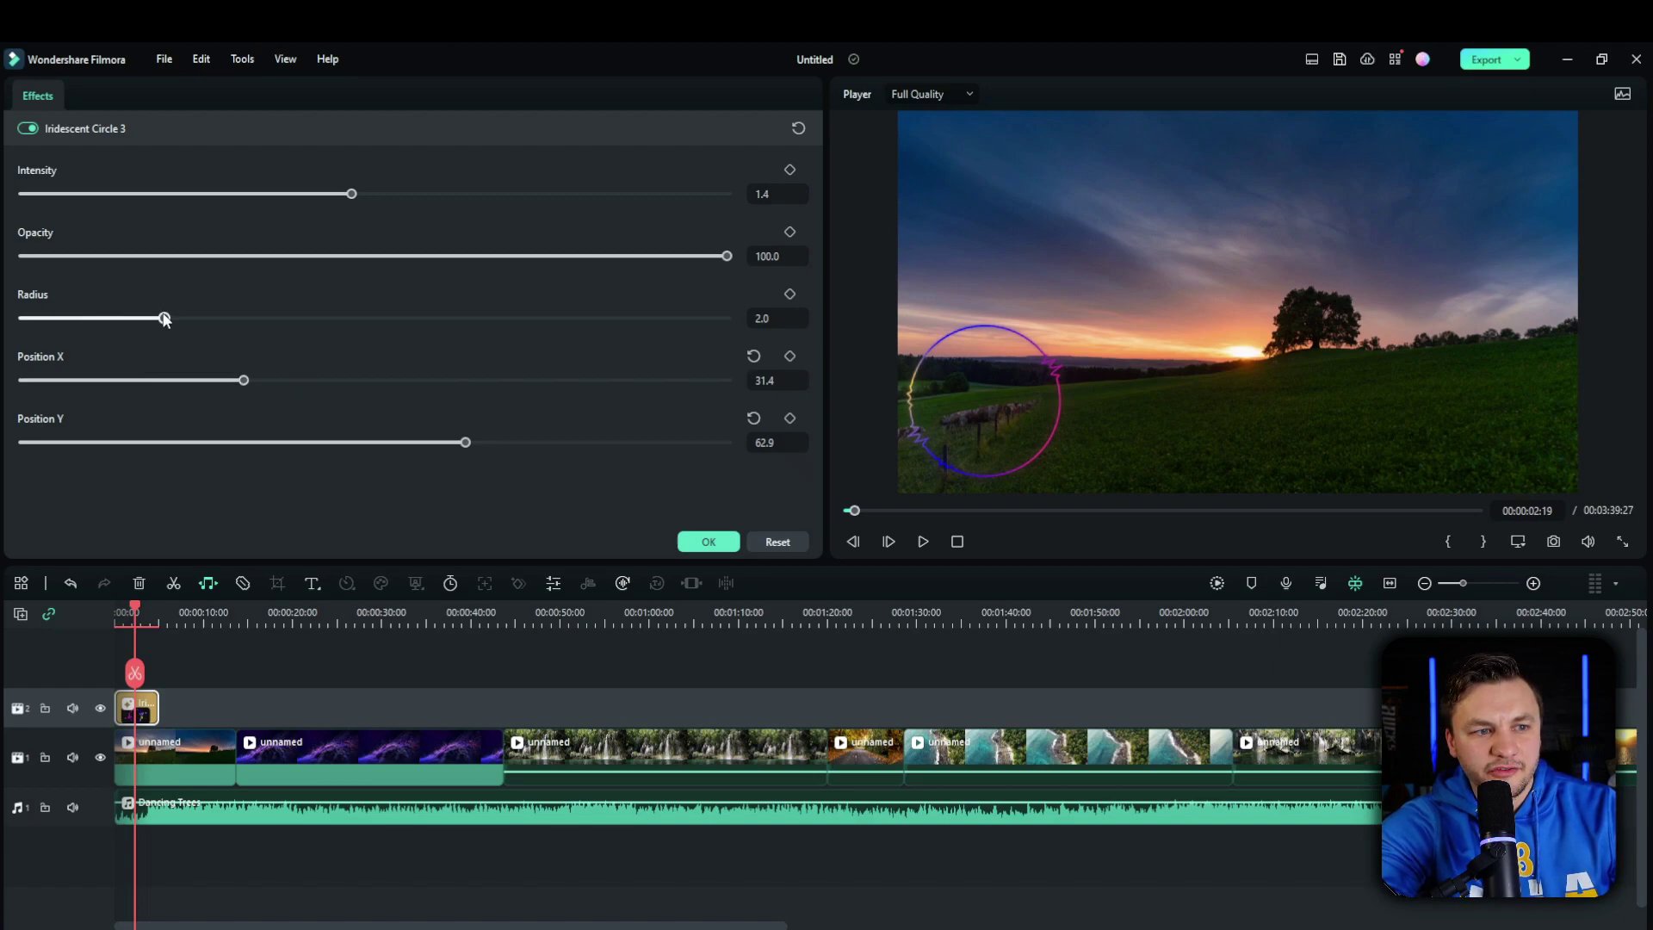
{"action": "left_click_drag", "start_coordinate": [164, 319], "coordinate": [94, 333]}
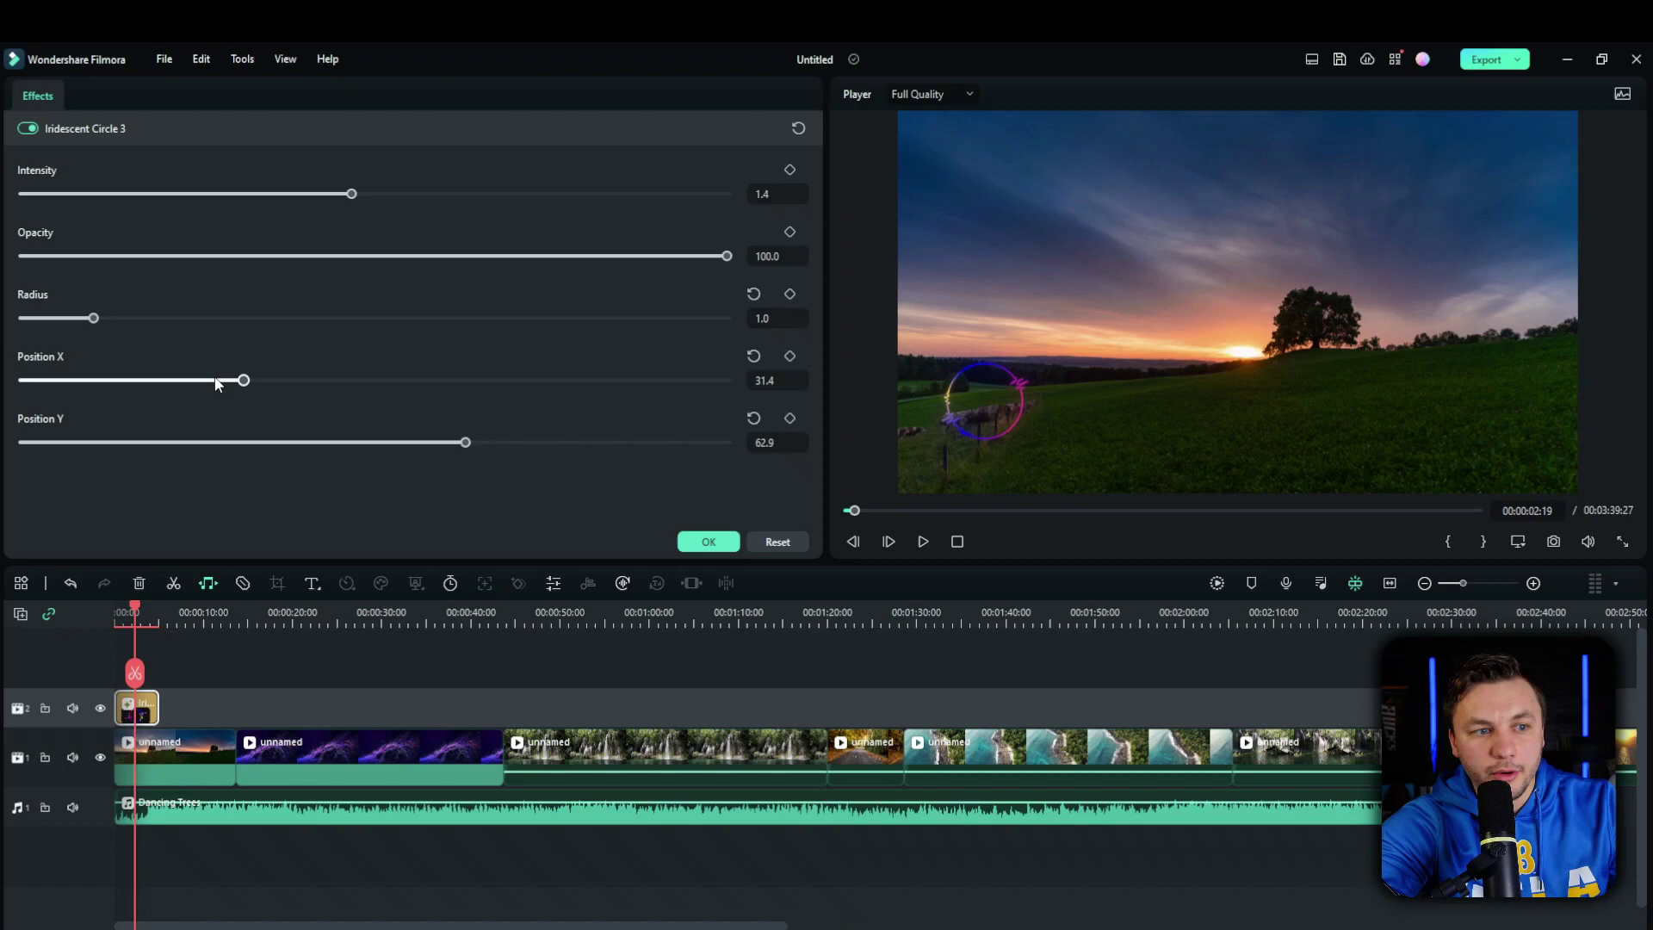
{"action": "mouse_move", "coordinate": [244, 382]}
{"action": "left_mouse_down"}
{"action": "mouse_move", "coordinate": [260, 385]}
{"action": "mouse_move", "coordinate": [222, 389]}
{"action": "left_mouse_up"}
{"action": "left_click_drag", "start_coordinate": [159, 707], "coordinate": [1424, 708]}
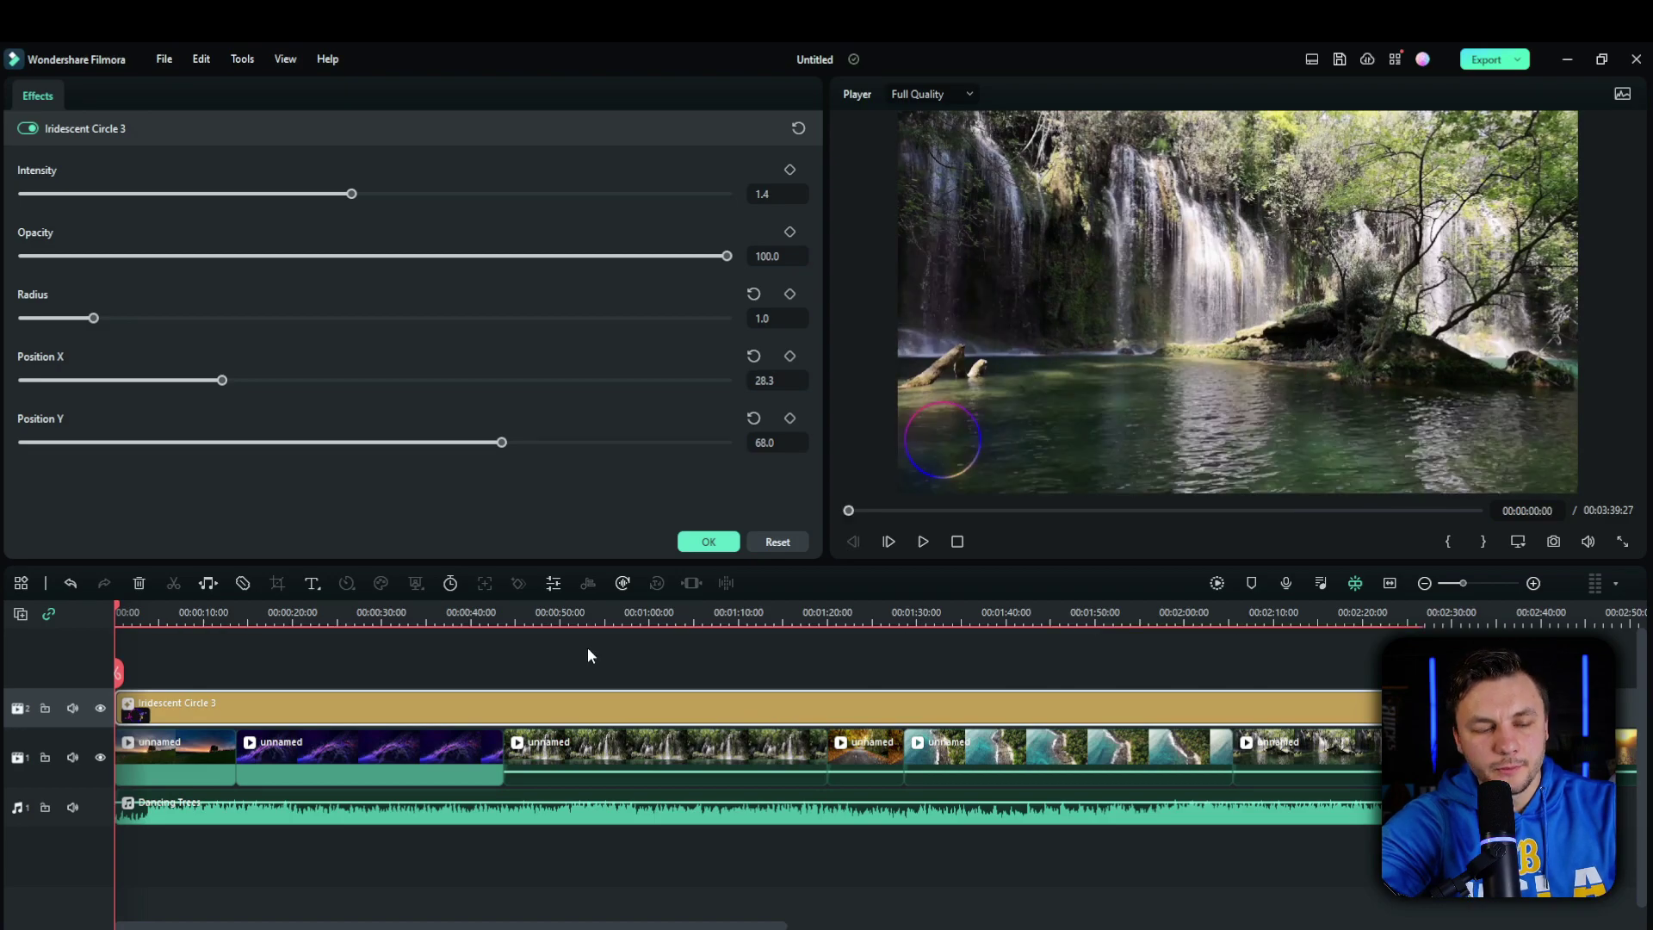
{"action": "left_click", "coordinate": [926, 544]}
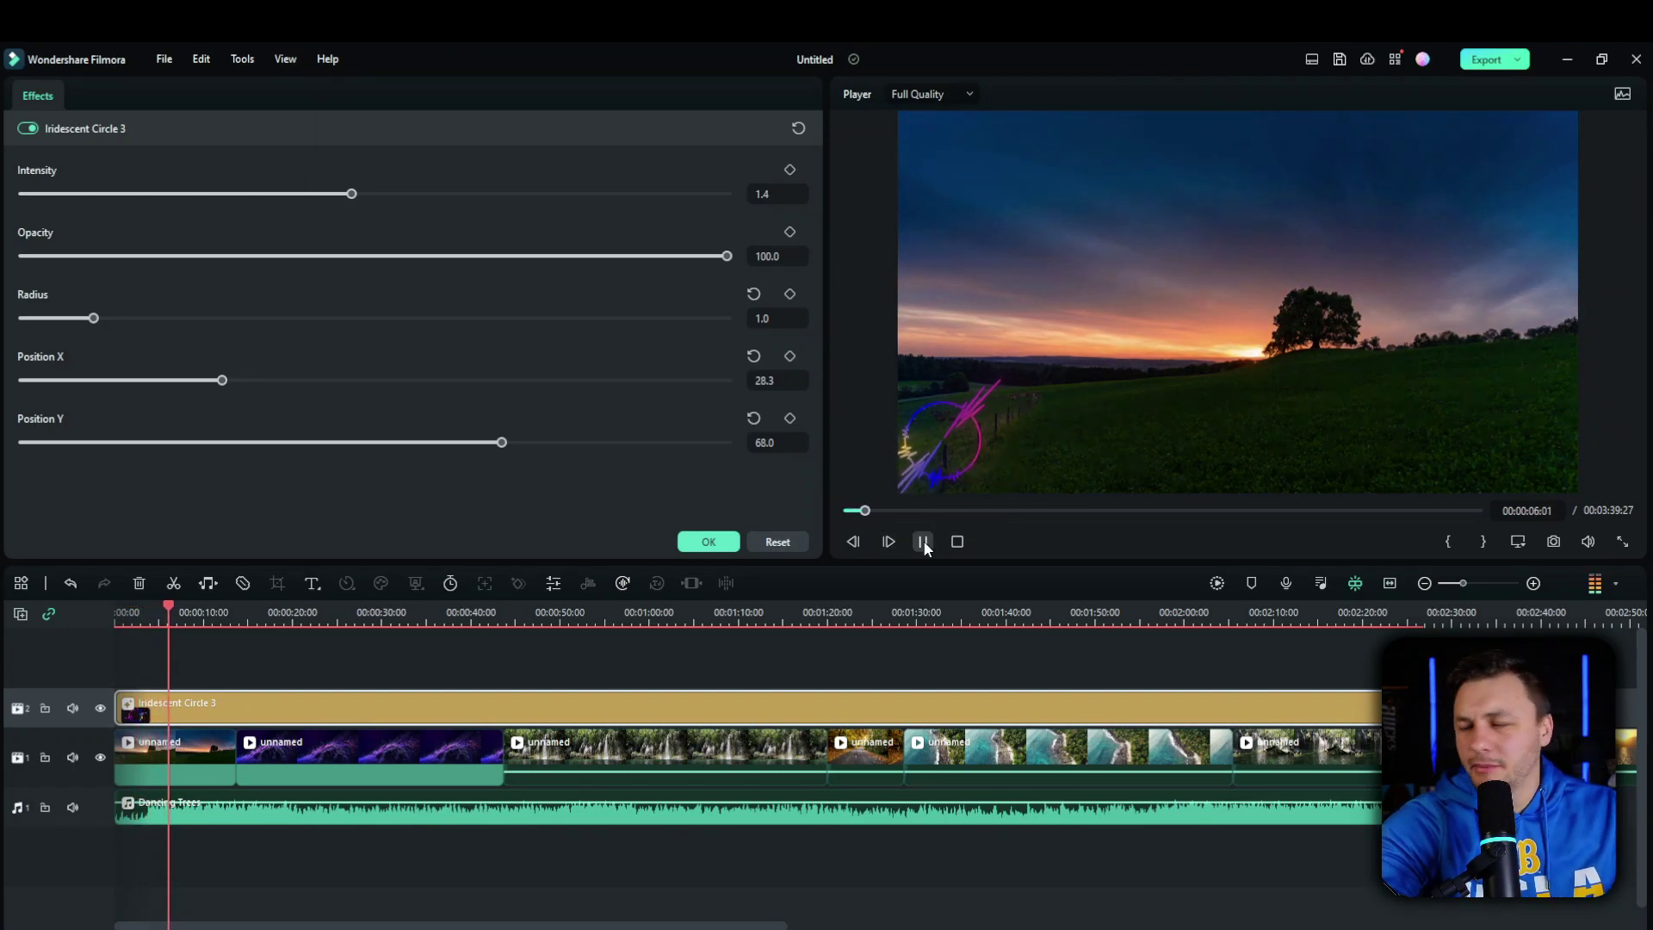
- Add a Default Lowerthird title reading 'DANCING TREES BY FILMORA' at the video start
{"action": "left_click", "coordinate": [924, 541]}
{"action": "left_click", "coordinate": [696, 544]}
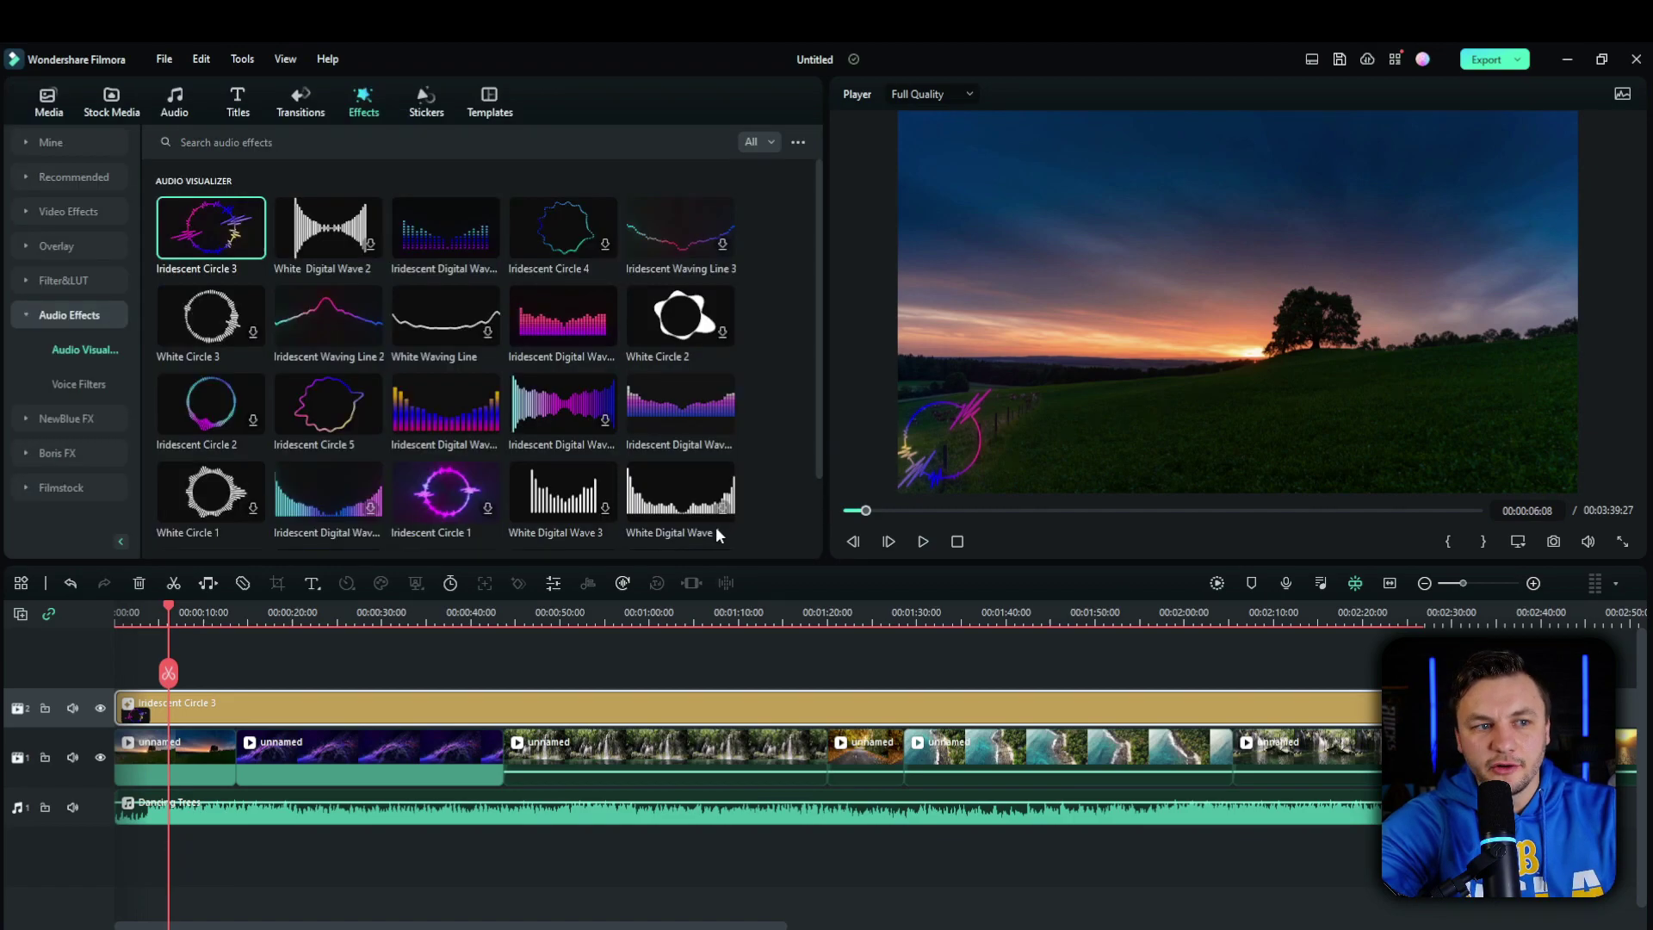
{"action": "left_click", "coordinate": [233, 103]}
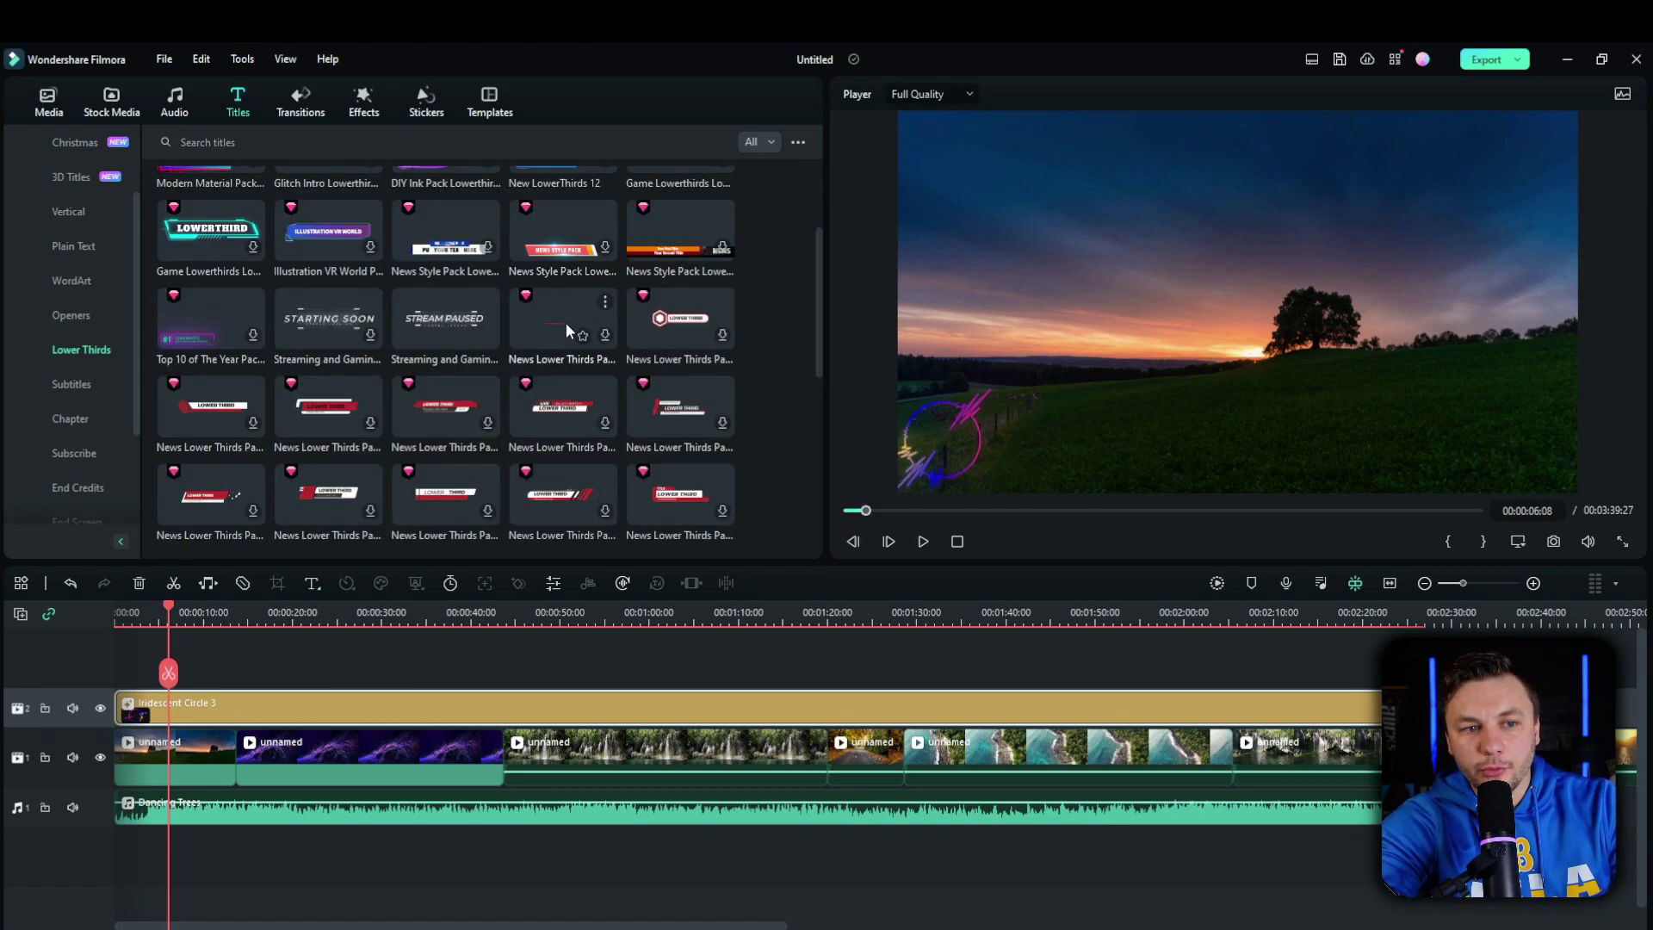
{"action": "scroll", "coordinate": [567, 323], "scroll_direction": "up", "scroll_amount": 2}
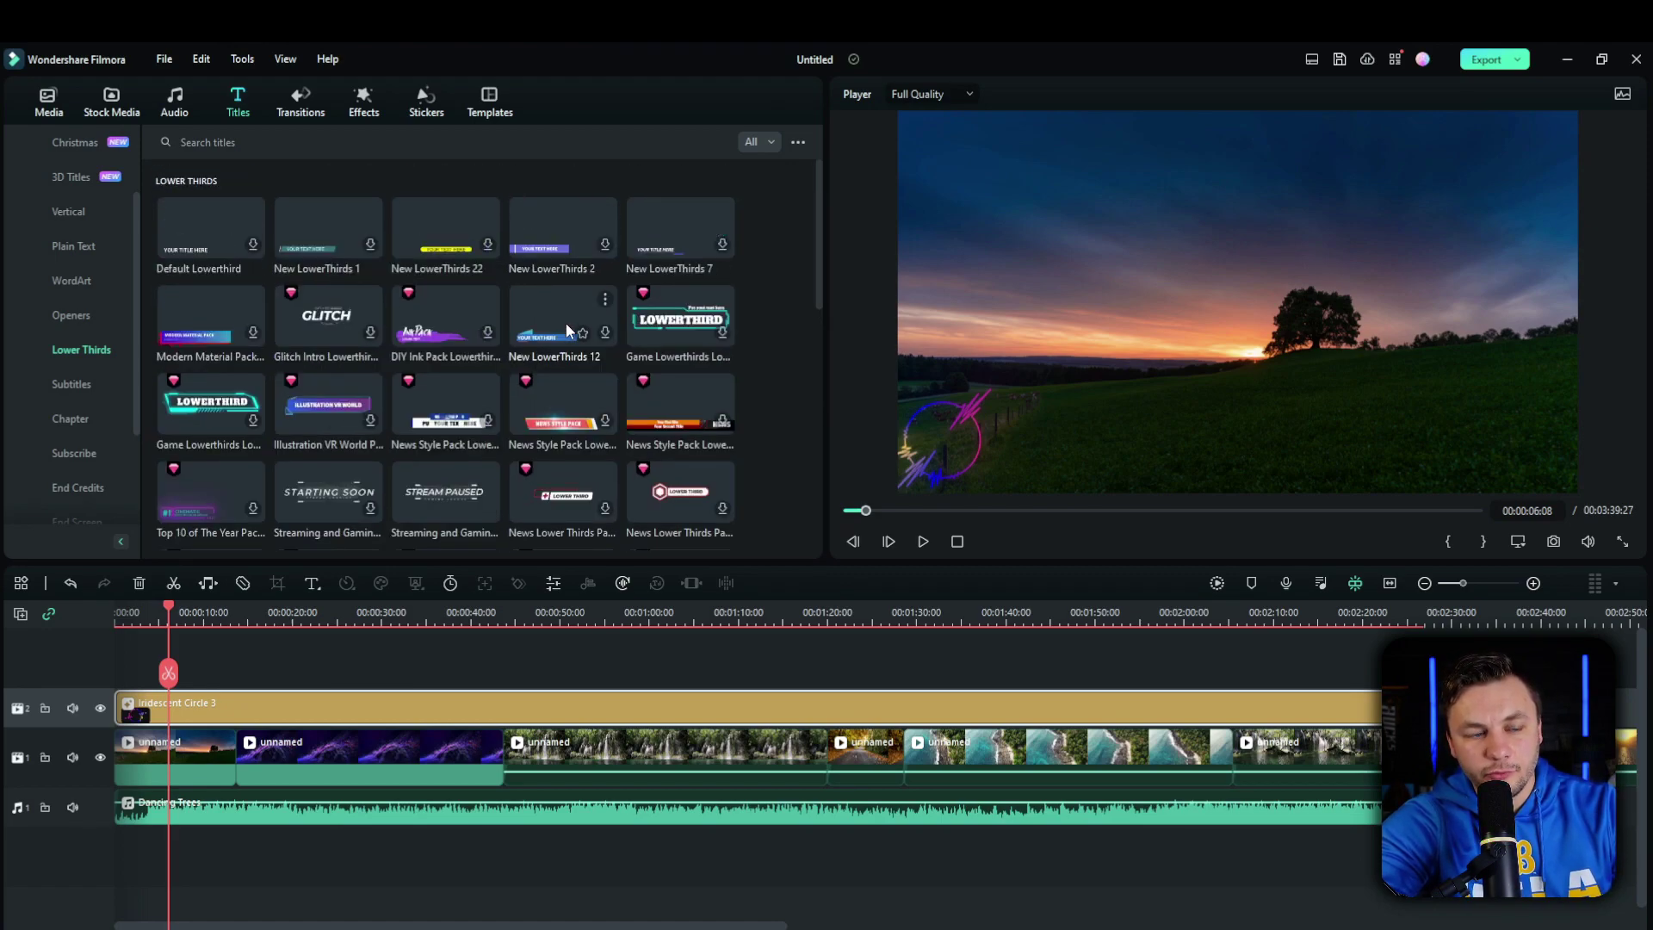
{"action": "left_click_drag", "start_coordinate": [211, 230], "coordinate": [117, 613]}
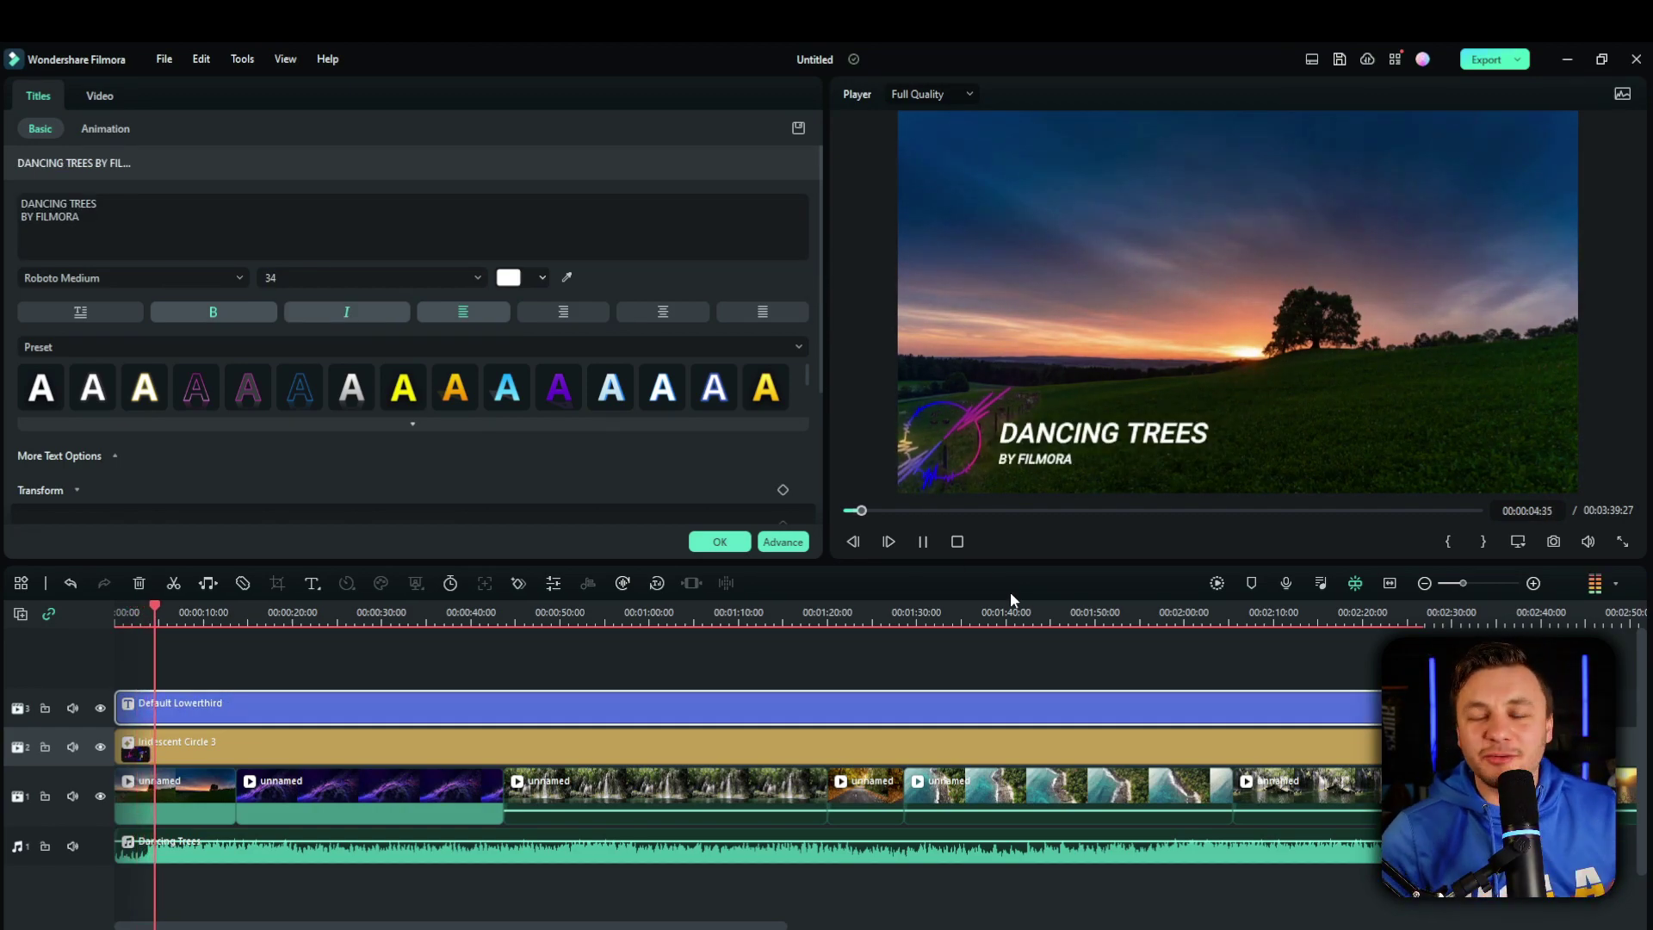
{"action": "left_click", "coordinate": [923, 544]}
{"action": "left_click_drag", "start_coordinate": [1138, 617], "coordinate": [1008, 603]}
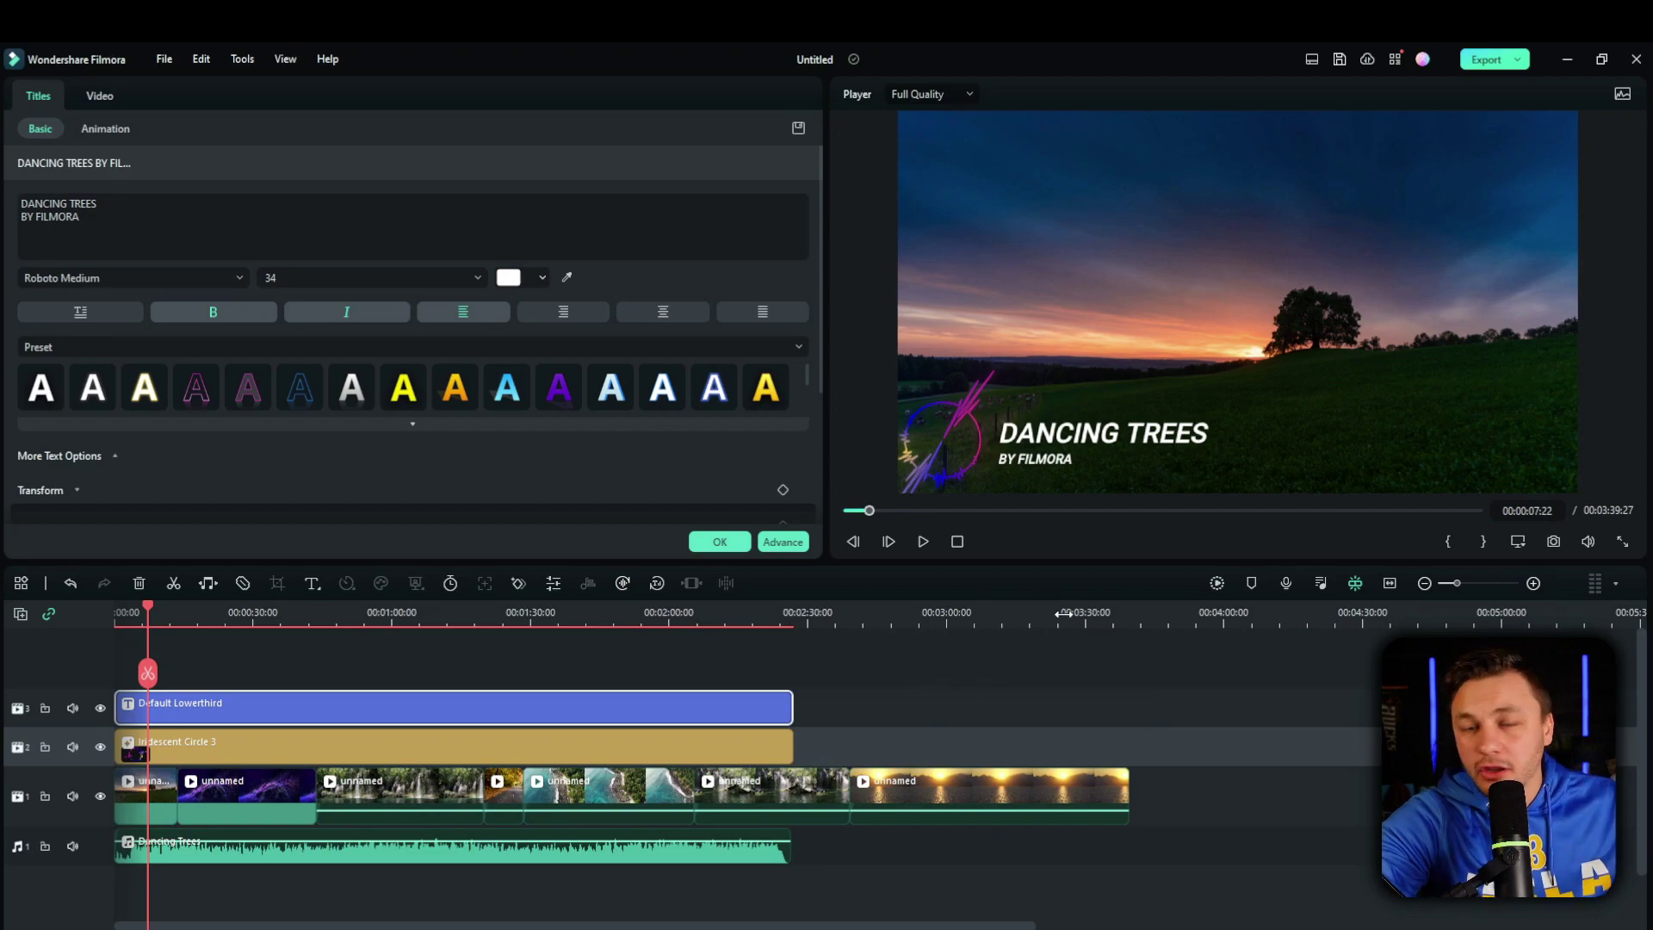
- Stretch the Dancing Trees music clip to about 7:01
{"action": "left_click", "coordinate": [601, 850]}
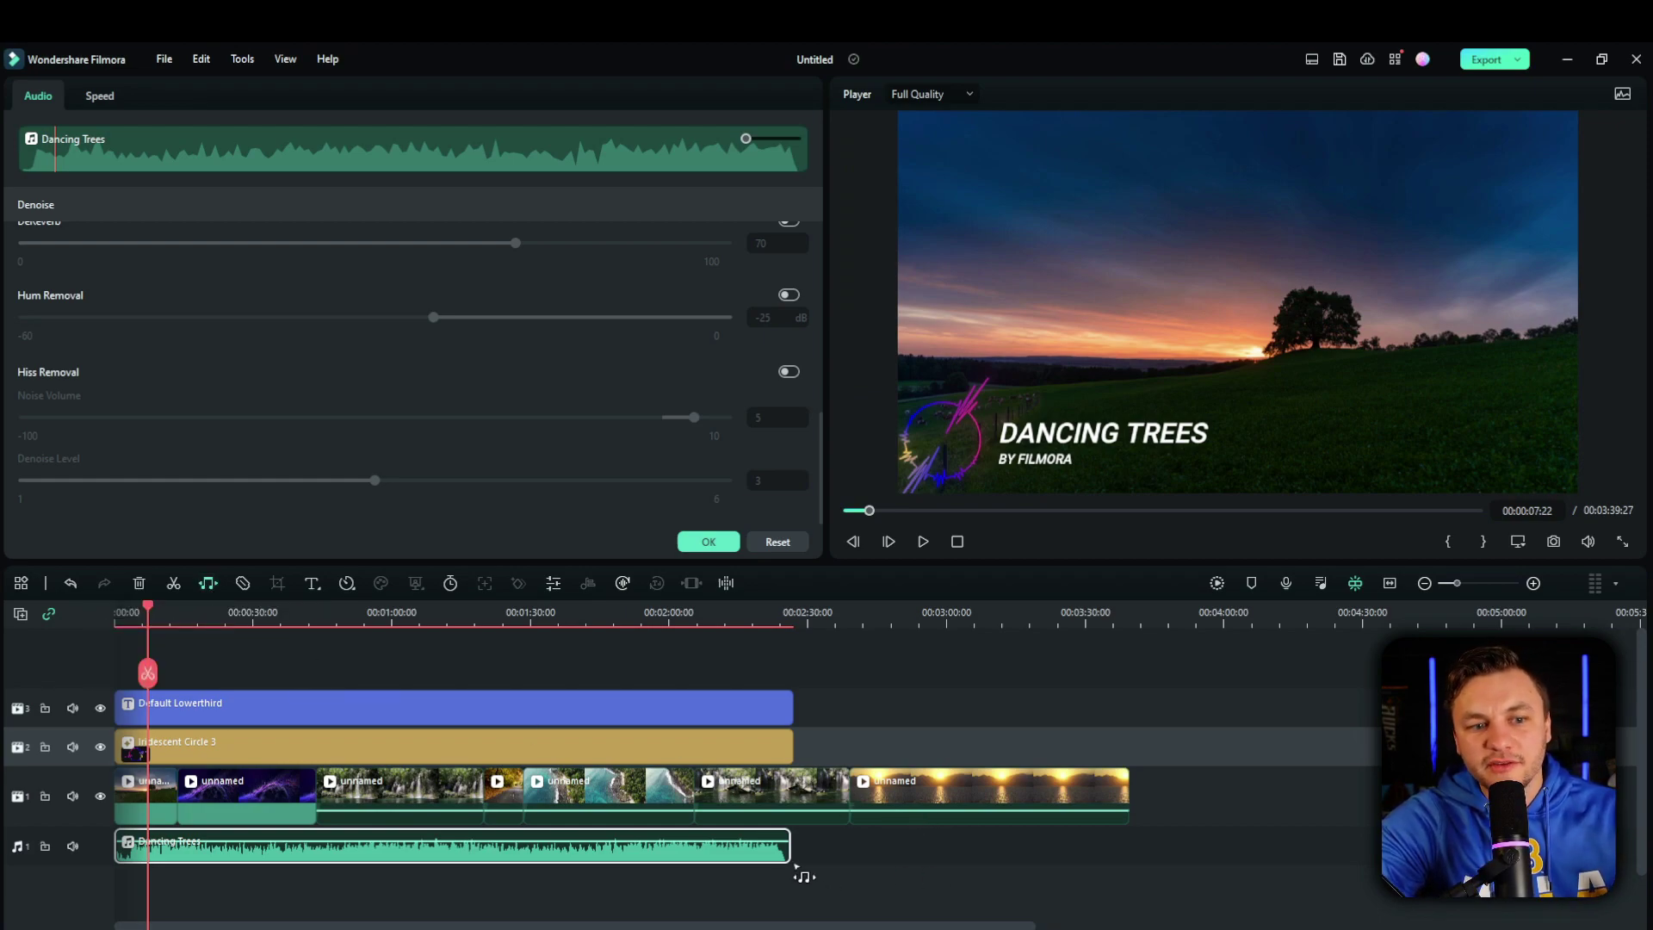
{"action": "left_click_drag", "start_coordinate": [791, 848], "coordinate": [1388, 849]}
{"action": "left_click_drag", "start_coordinate": [1643, 842], "coordinate": [1269, 833]}
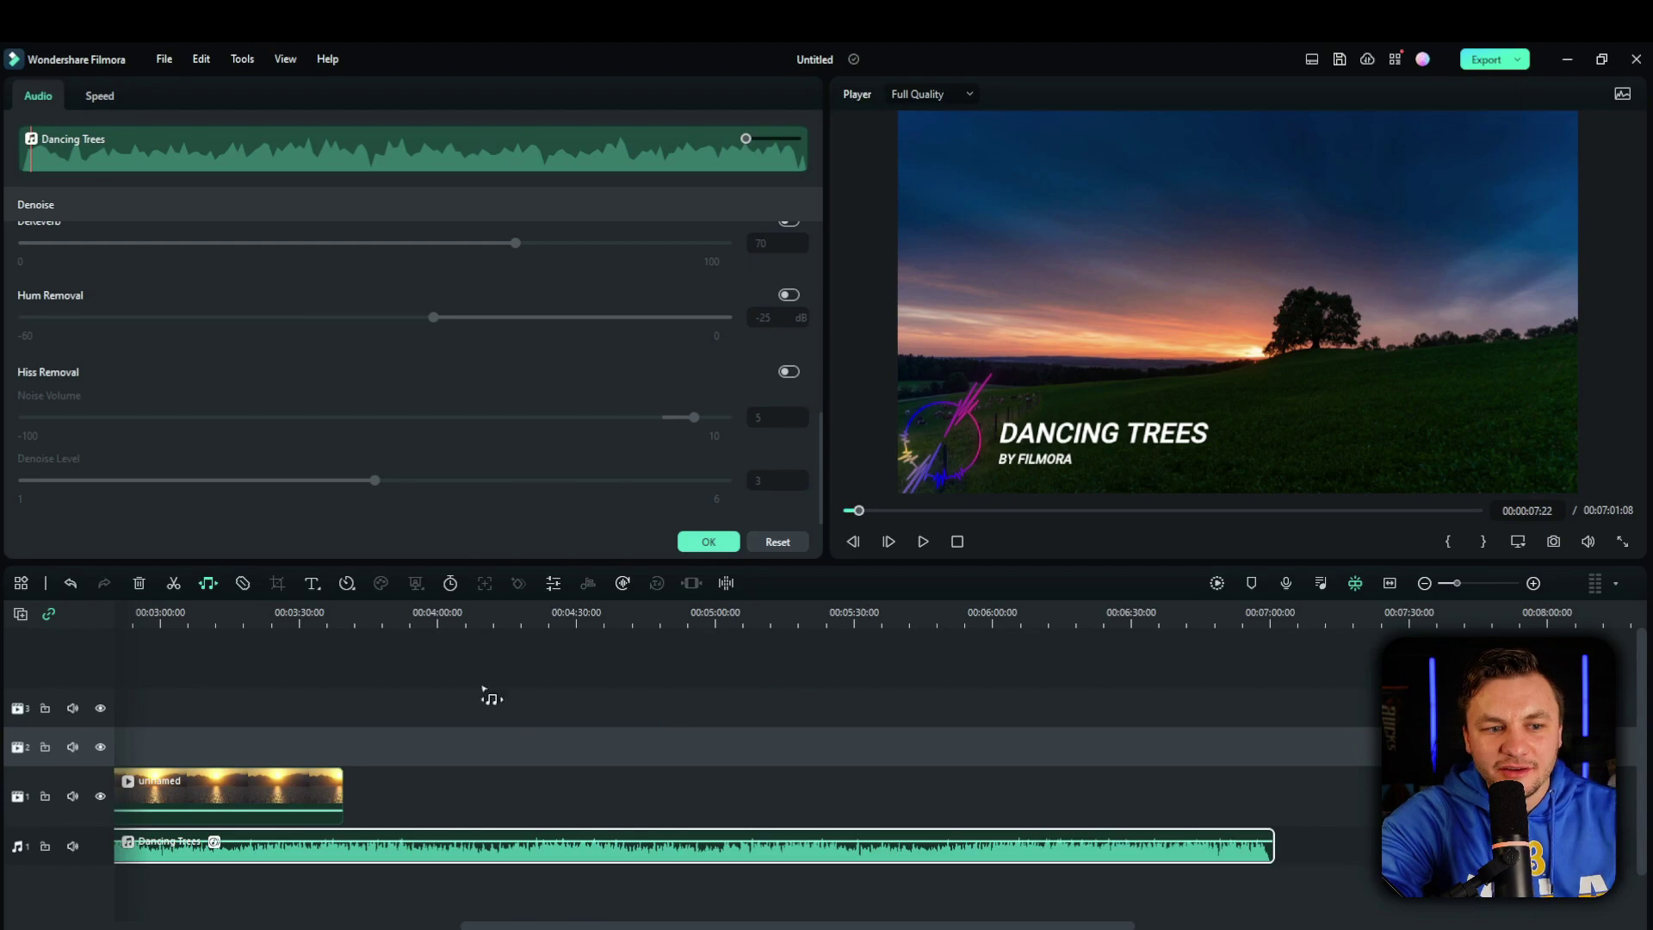
- Shift the closing sunset clip further right and play it back
{"action": "left_click", "coordinate": [470, 637]}
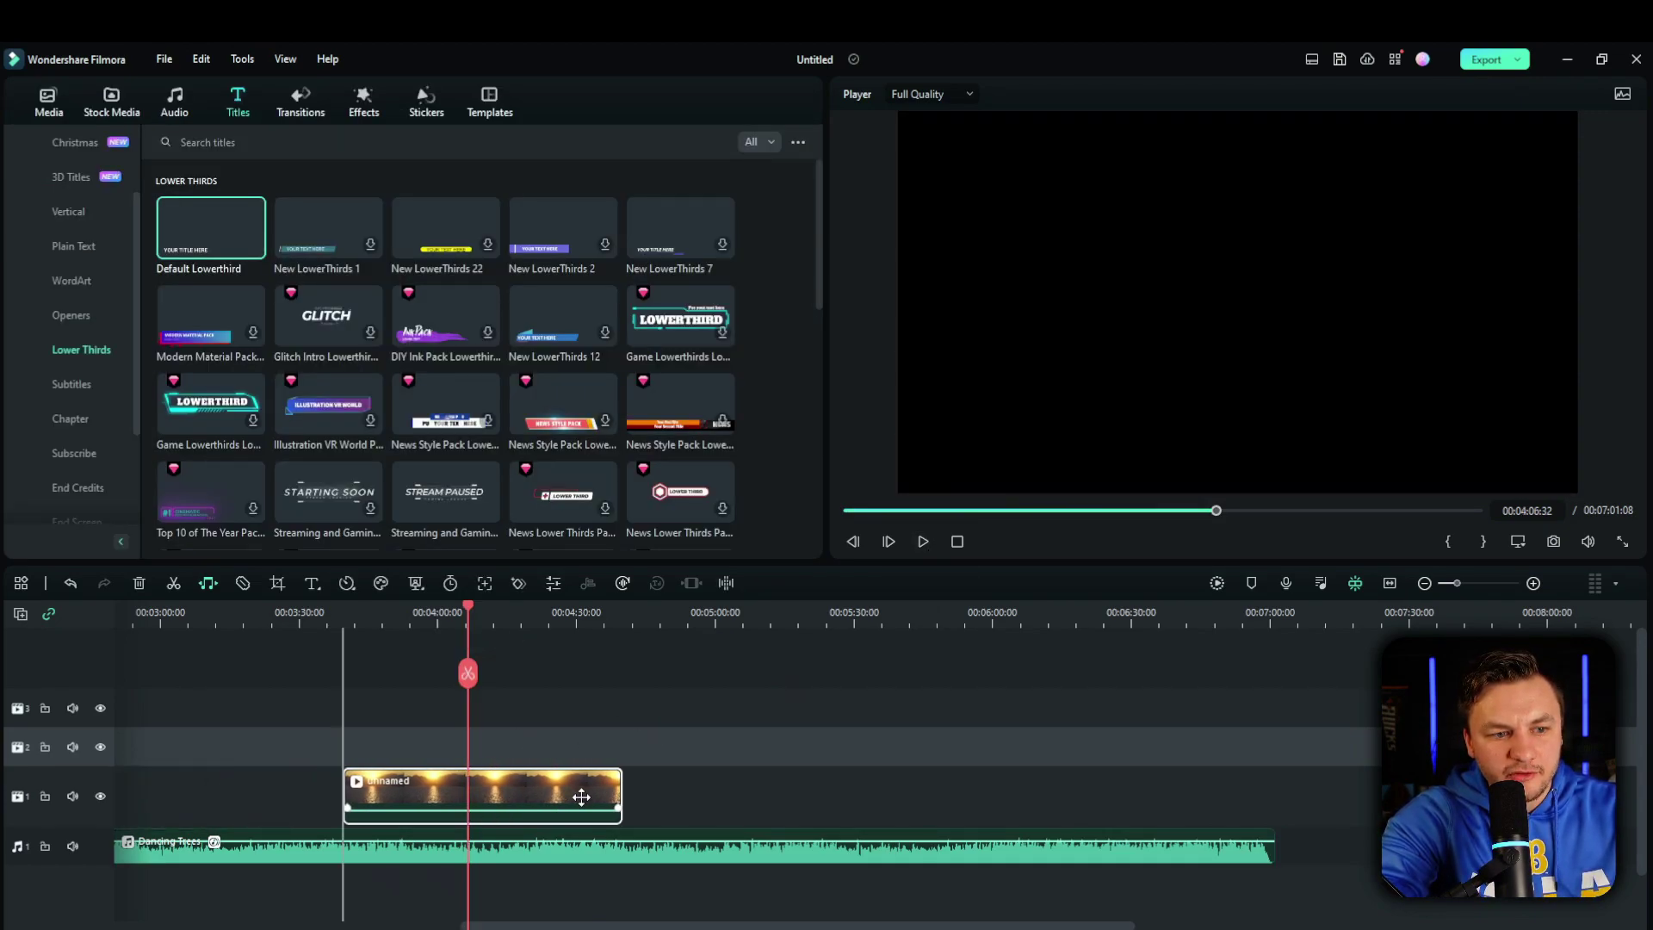
{"action": "left_click_drag", "start_coordinate": [283, 802], "coordinate": [544, 801]}
{"action": "left_click", "coordinate": [923, 541]}
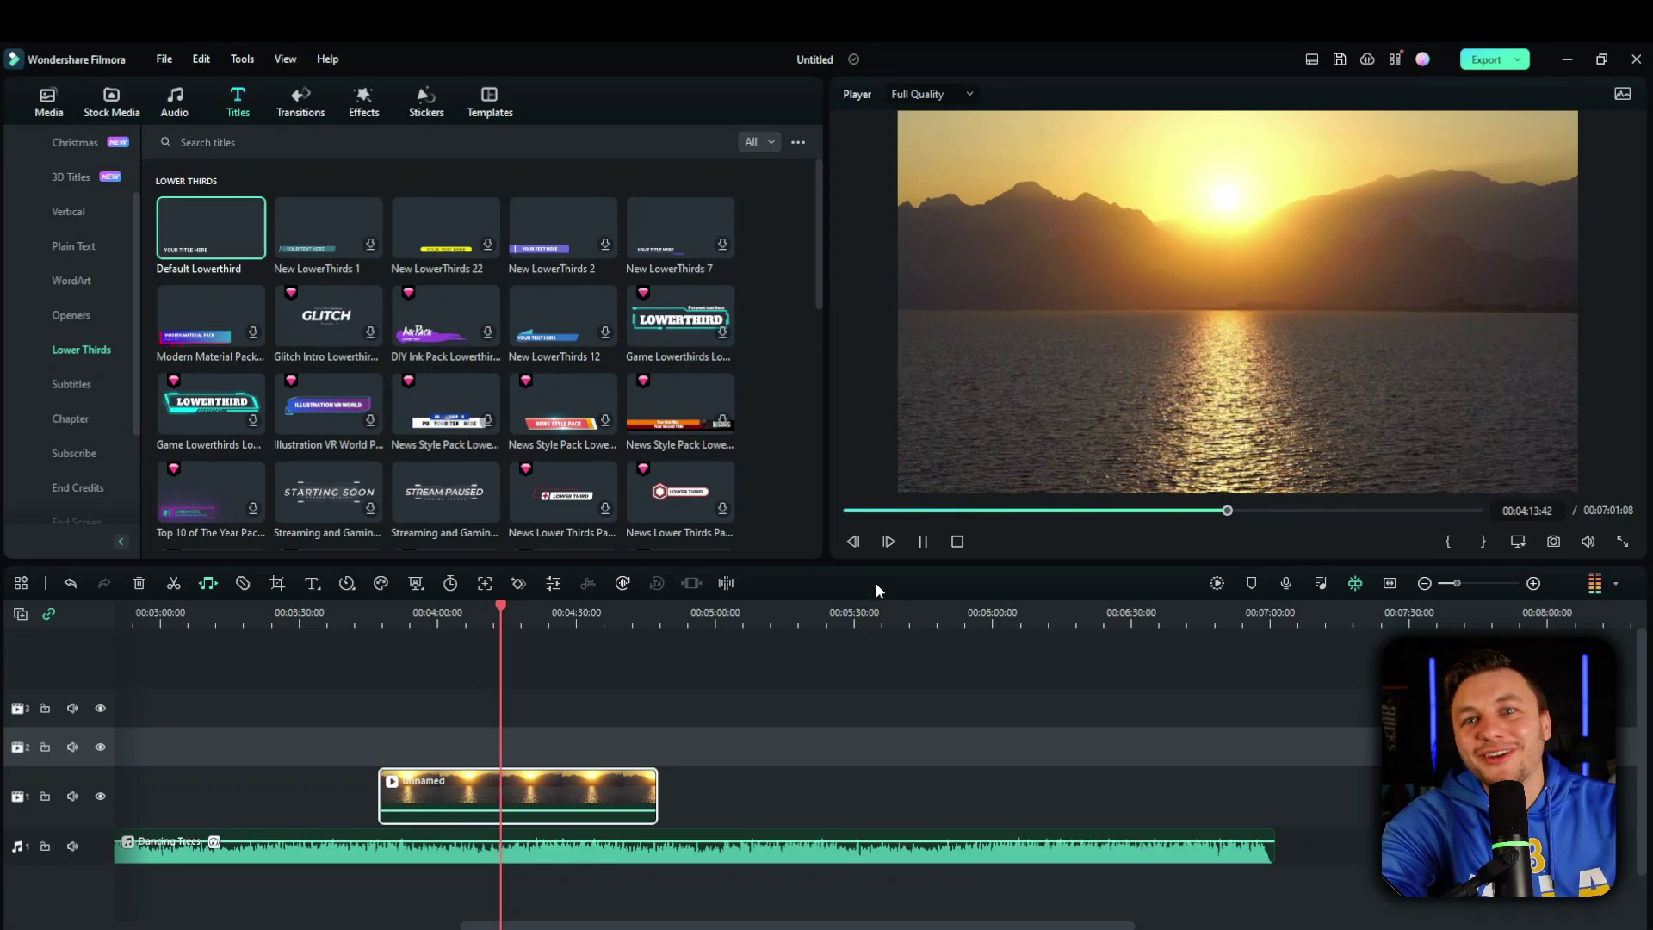
- Paste a copy of the nature clips after the originals on the video track
{"action": "left_click", "coordinate": [922, 541]}
{"action": "scroll", "coordinate": [488, 760], "scroll_direction": "down", "scroll_amount": 3, "text": "ctrl"}
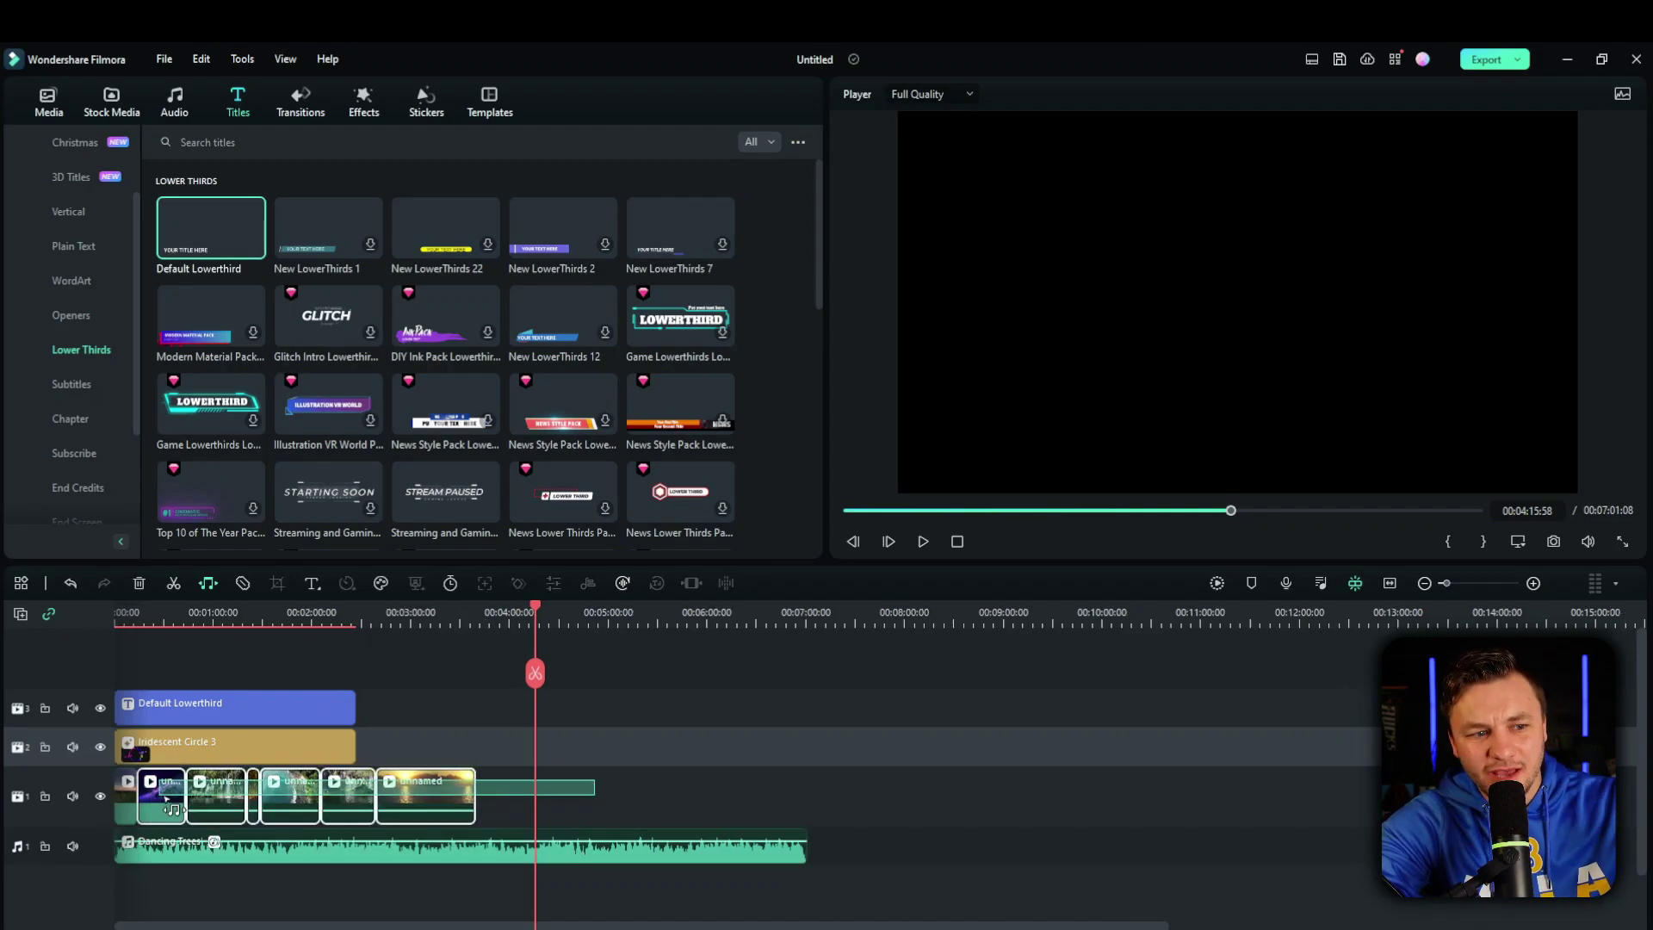
{"action": "left_click_drag", "start_coordinate": [576, 775], "coordinate": [130, 811]}
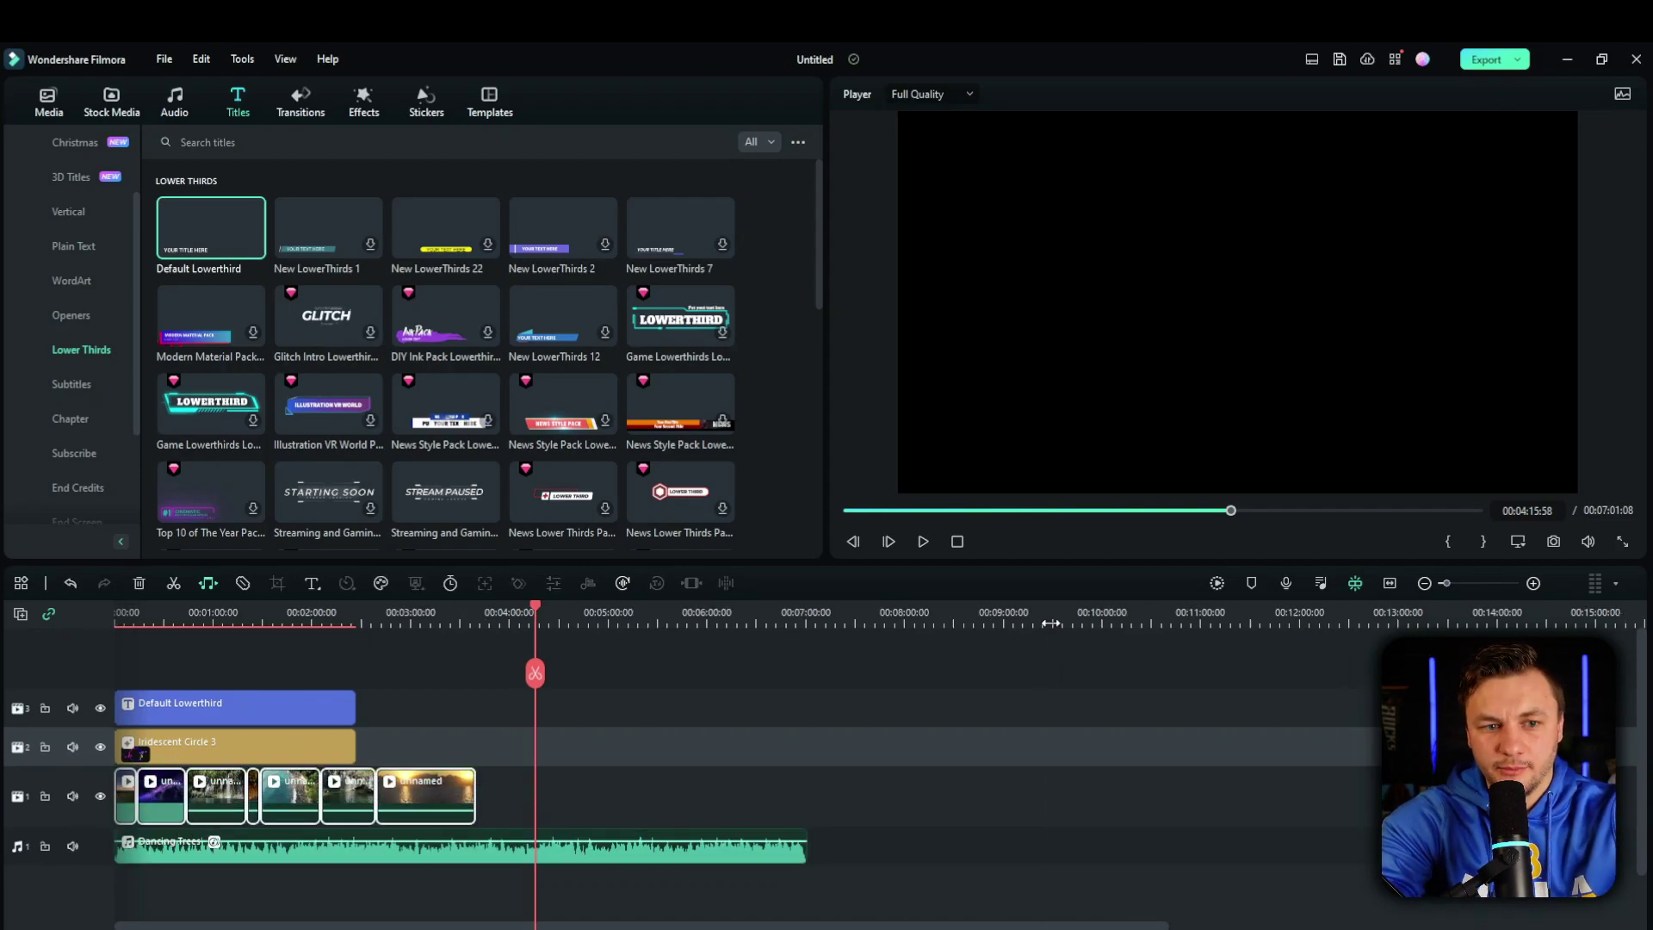
{"action": "key", "text": "ctrl+v"}
{"action": "left_click_drag", "start_coordinate": [1069, 742], "coordinate": [478, 787]}
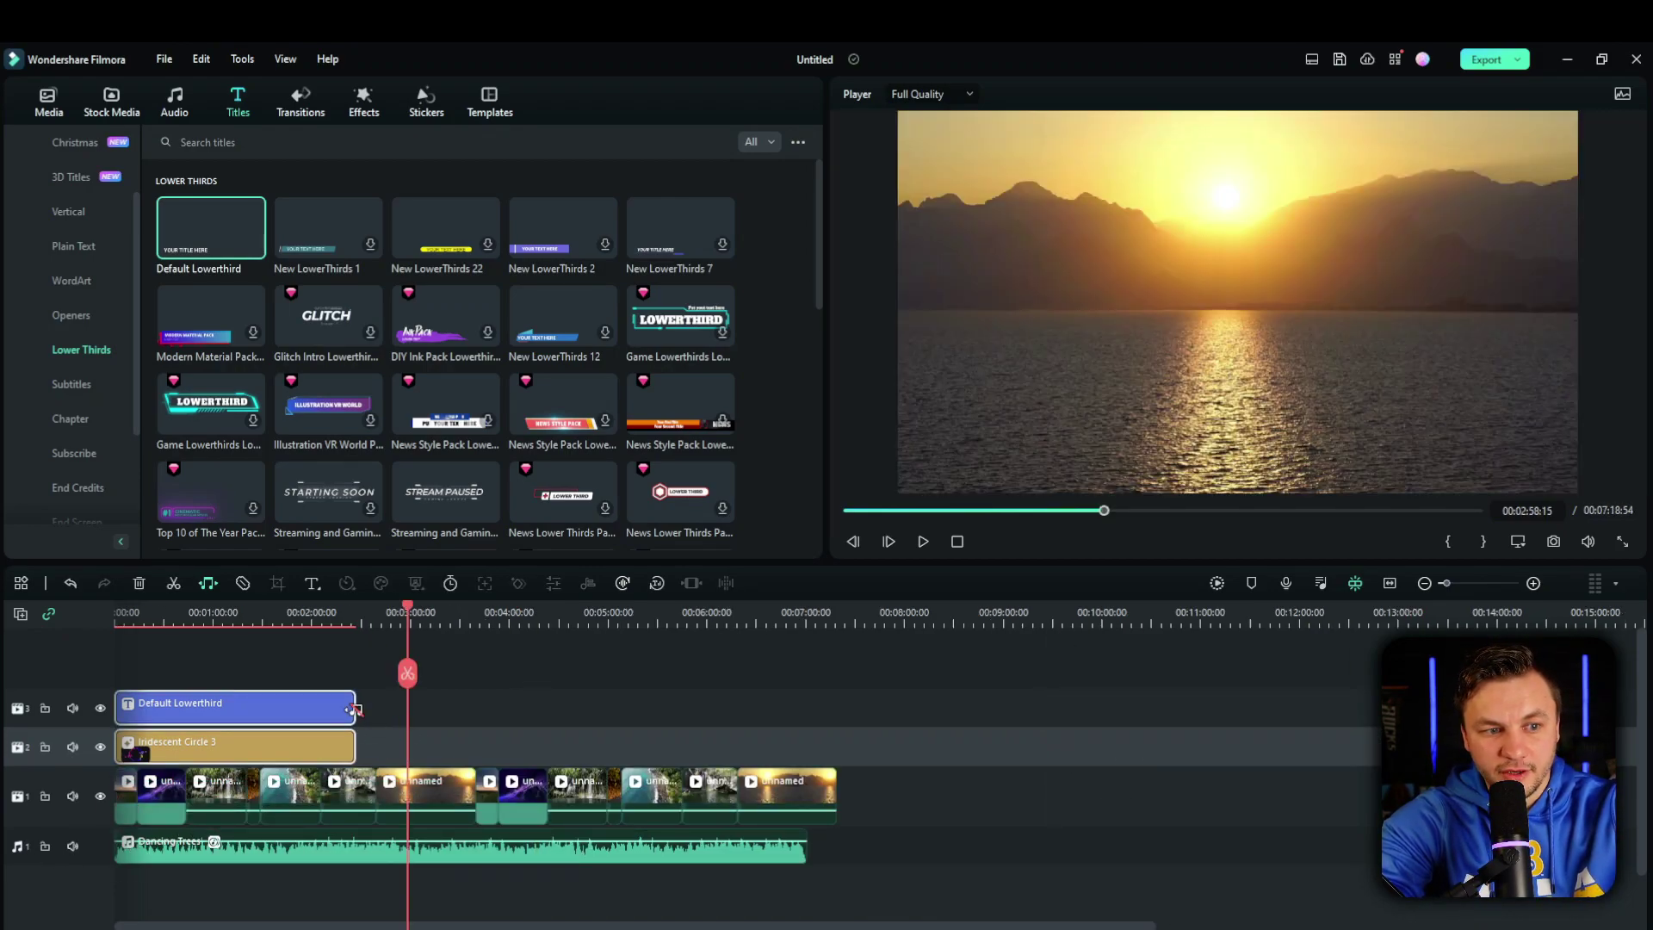
- Extend the title and ring clips to the music's end and trim the last nature clip
{"action": "left_click", "coordinate": [211, 583]}
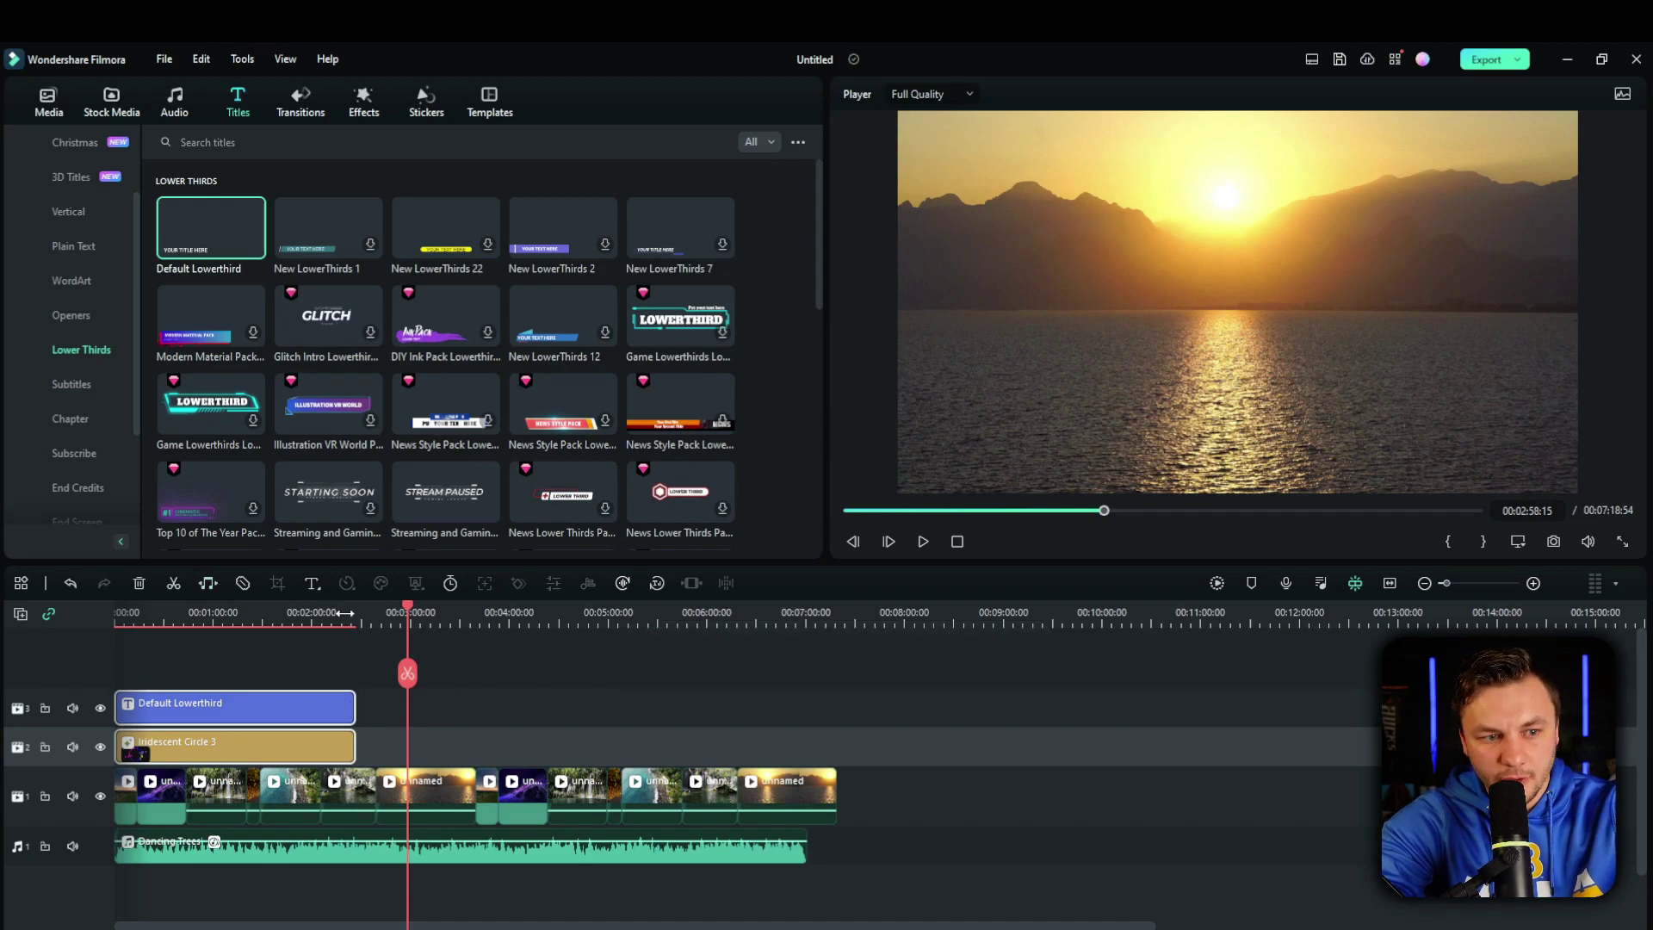
{"action": "left_click_drag", "start_coordinate": [355, 741], "coordinate": [806, 742]}
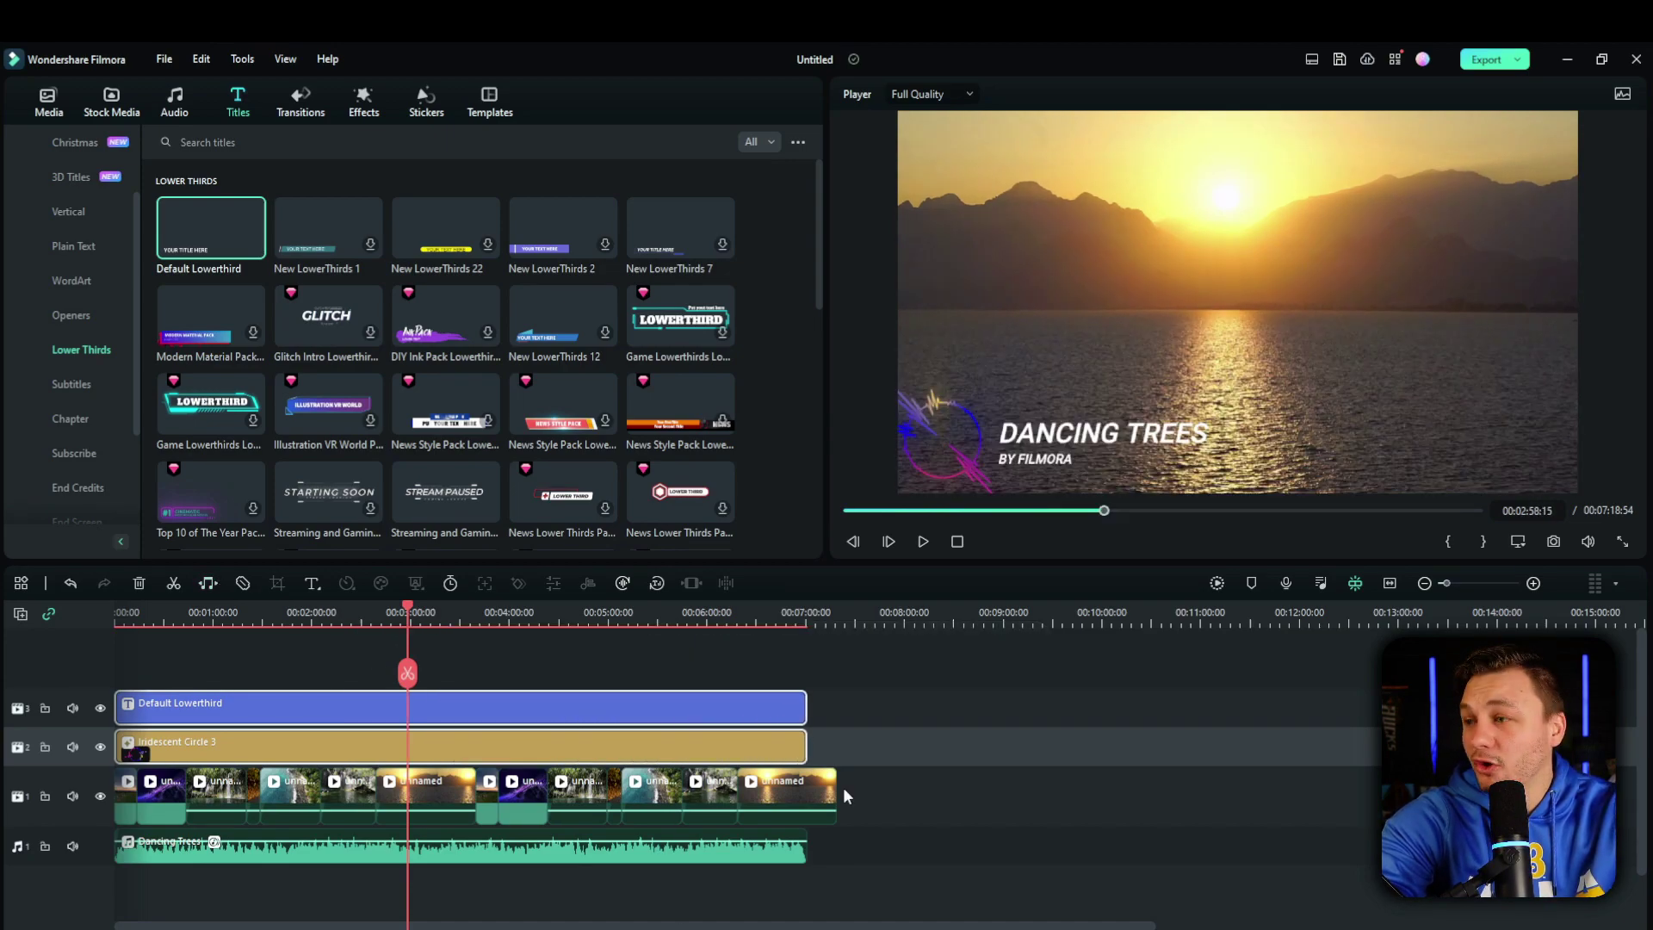
{"action": "left_click_drag", "start_coordinate": [835, 793], "coordinate": [798, 792]}
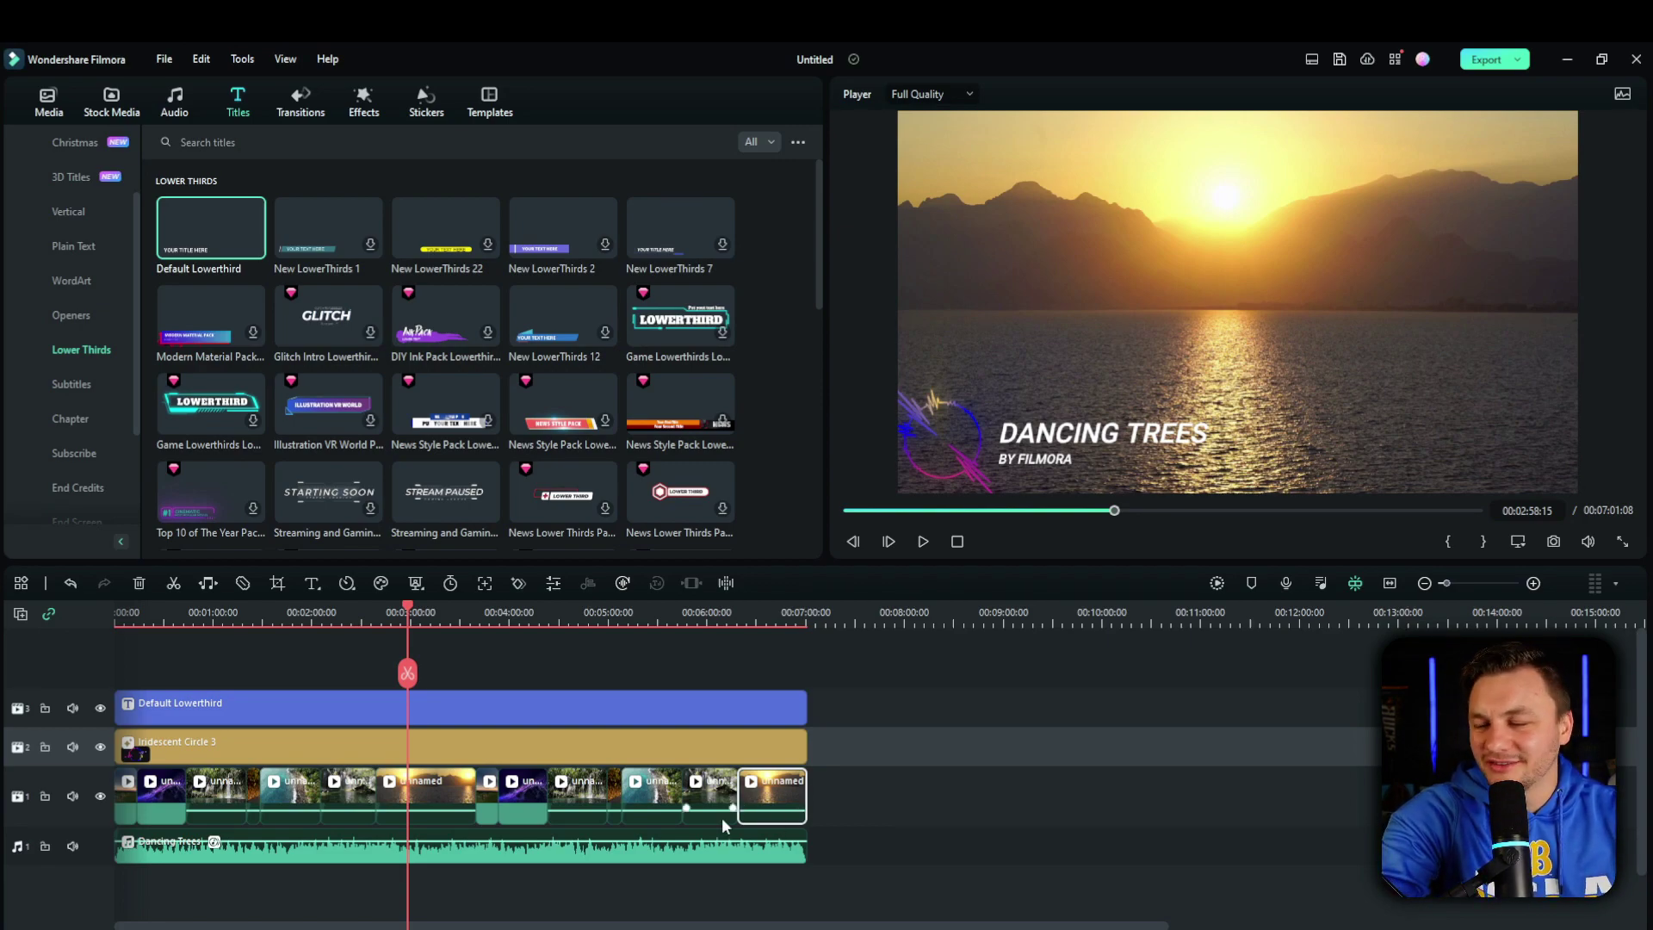
{"action": "key", "text": "Home"}
{"action": "key", "text": "space"}
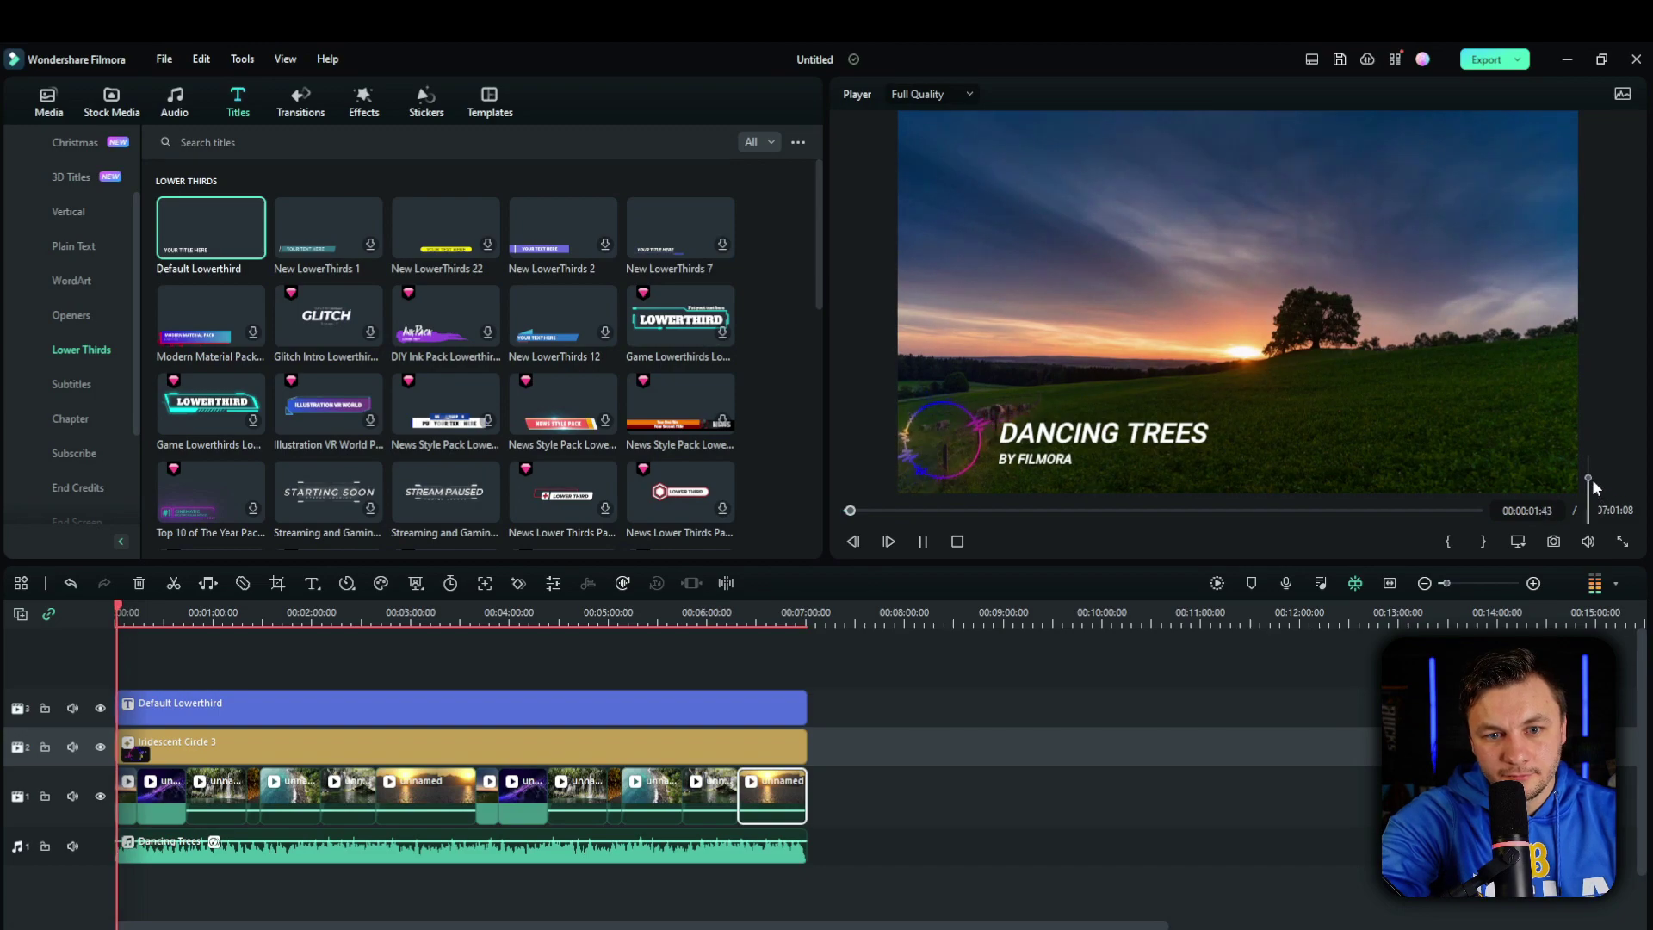